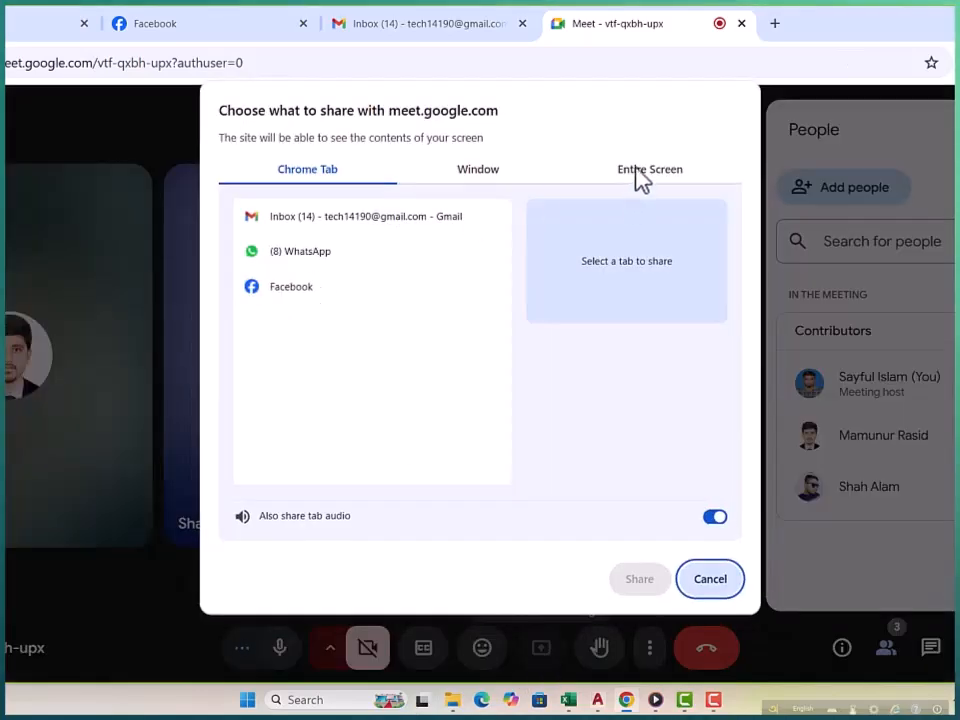
Step: Share the entire screen in the Google Meet call and hide the screen-sharing notice
click(637, 170)
click(315, 310)
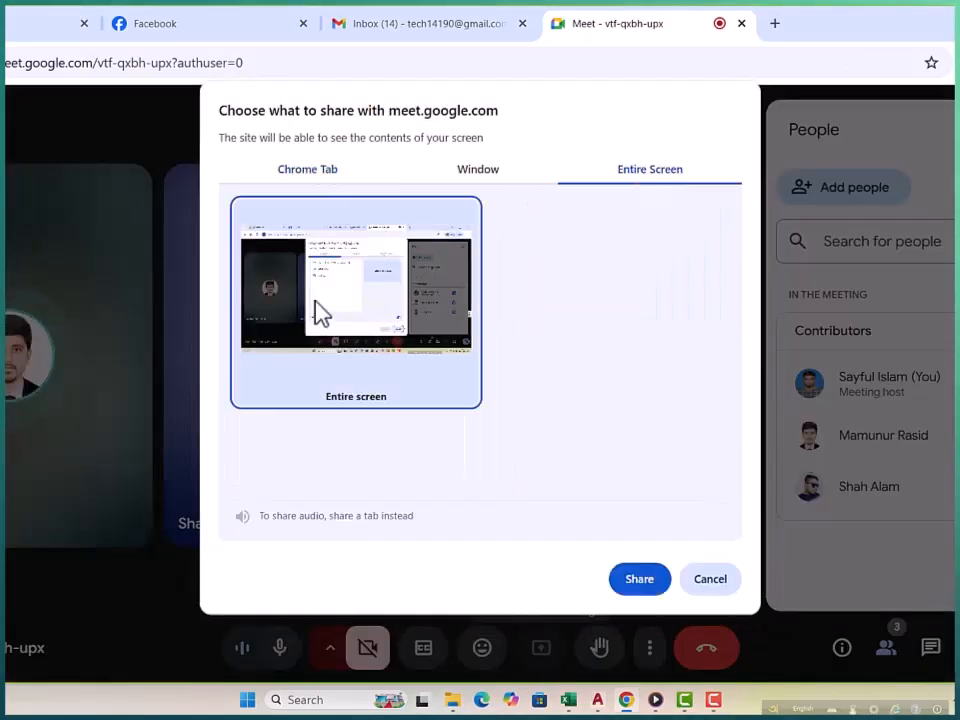
click(623, 580)
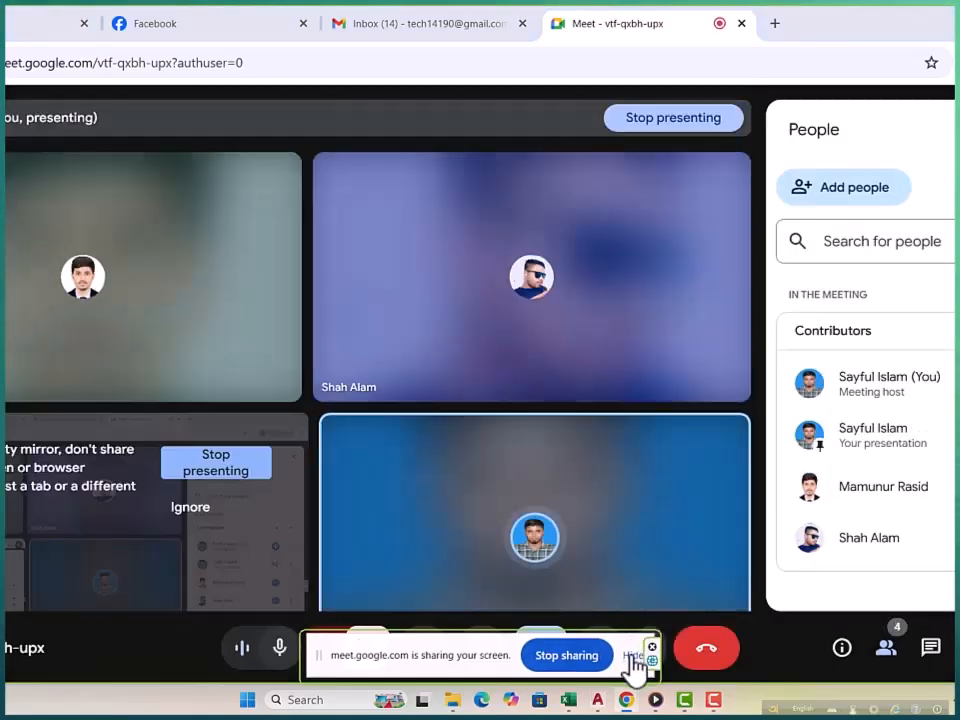
click(633, 656)
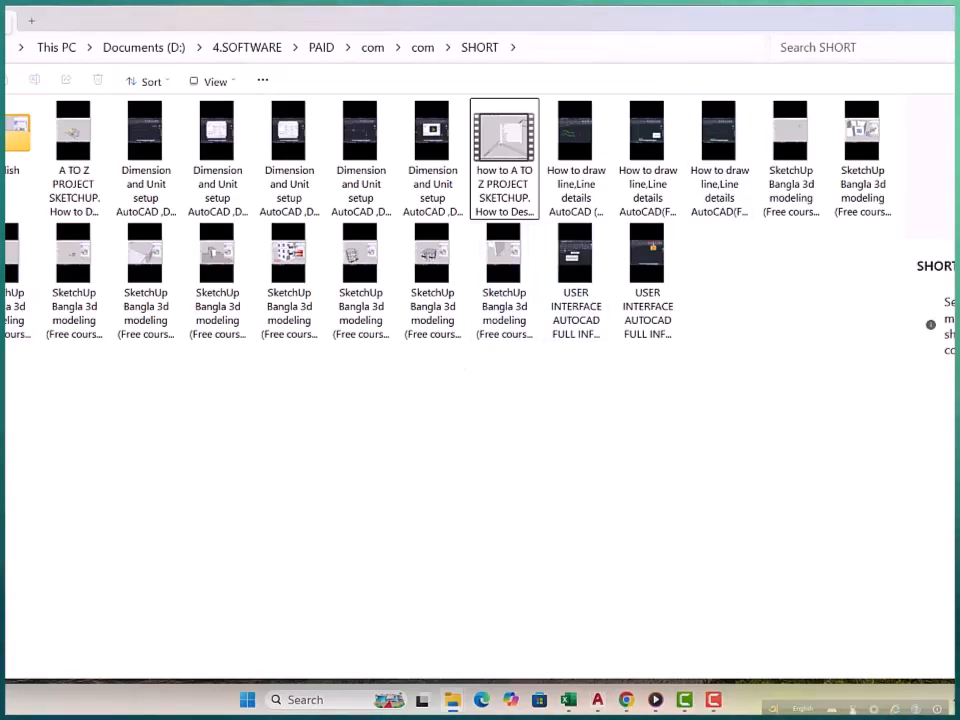
Step: Switch to the BATCH 01 folder and open the drawing 2025 BATCH 01(a3) in AutoCAD
key(alt+Left)
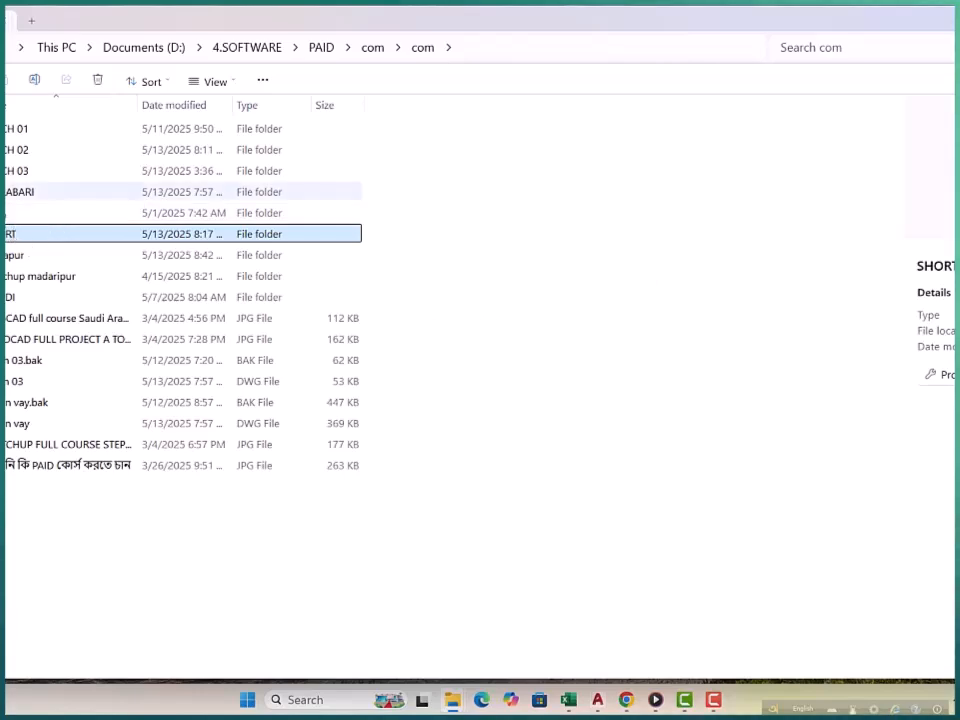
double_click(30, 134)
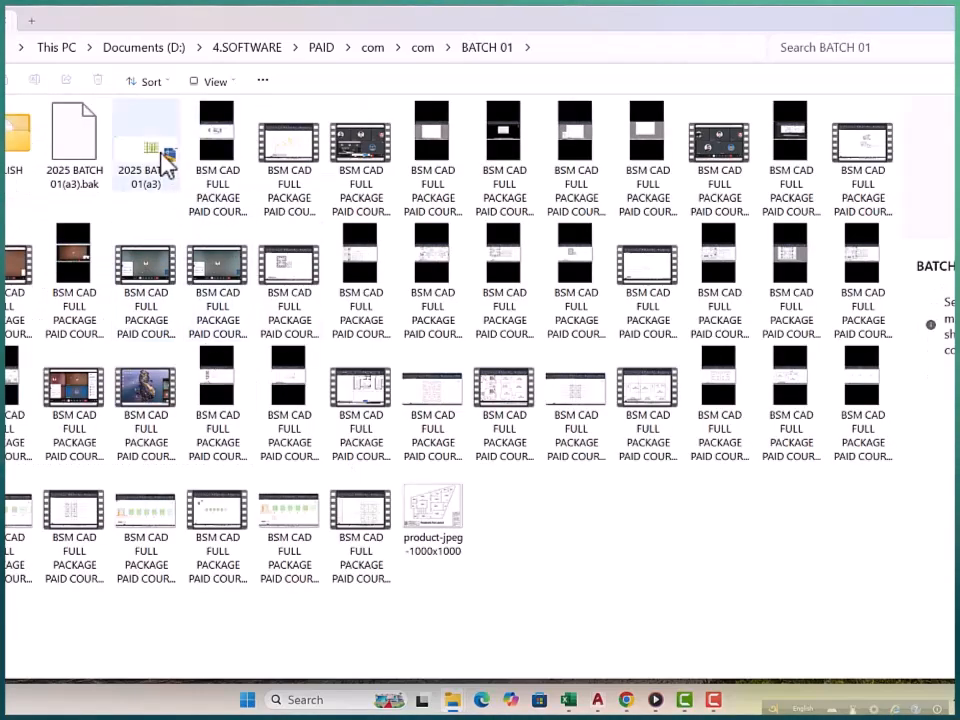
double_click(160, 157)
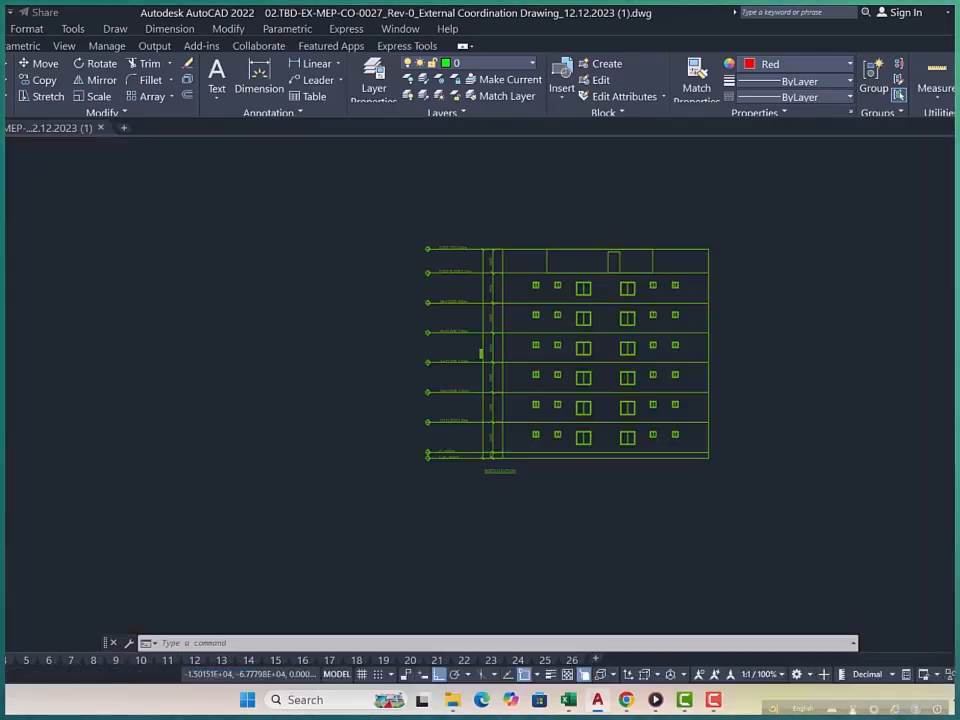
Step: Examine the master layout plan and its arrangement beside the row of floor plans and the elevation
scroll(314, 370, down, 6)
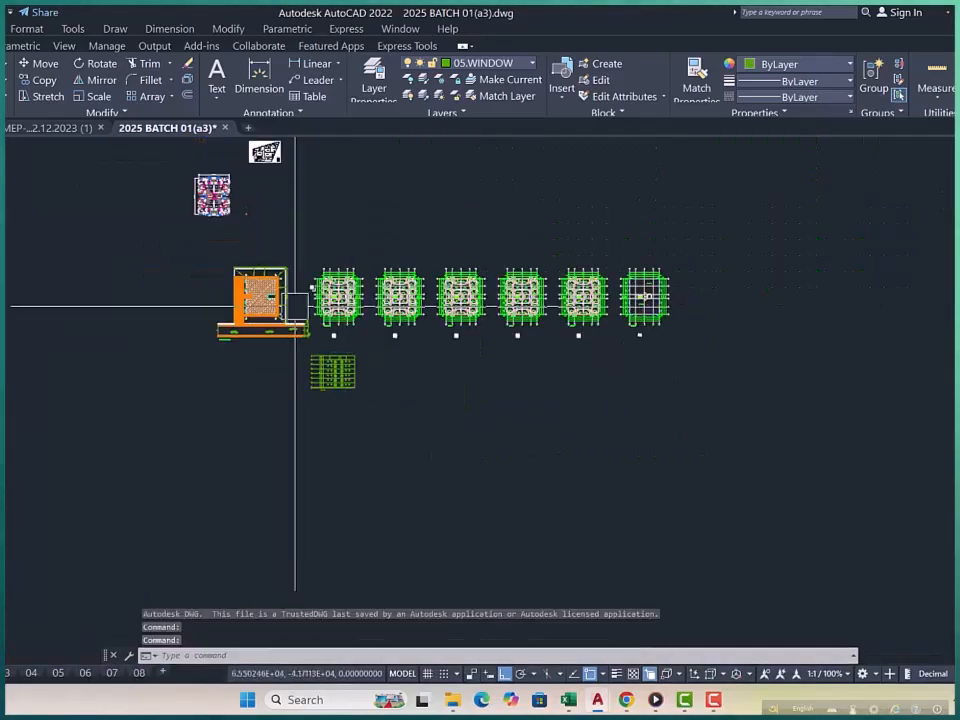
scroll(293, 300, up, 4)
scroll(178, 290, up, 4)
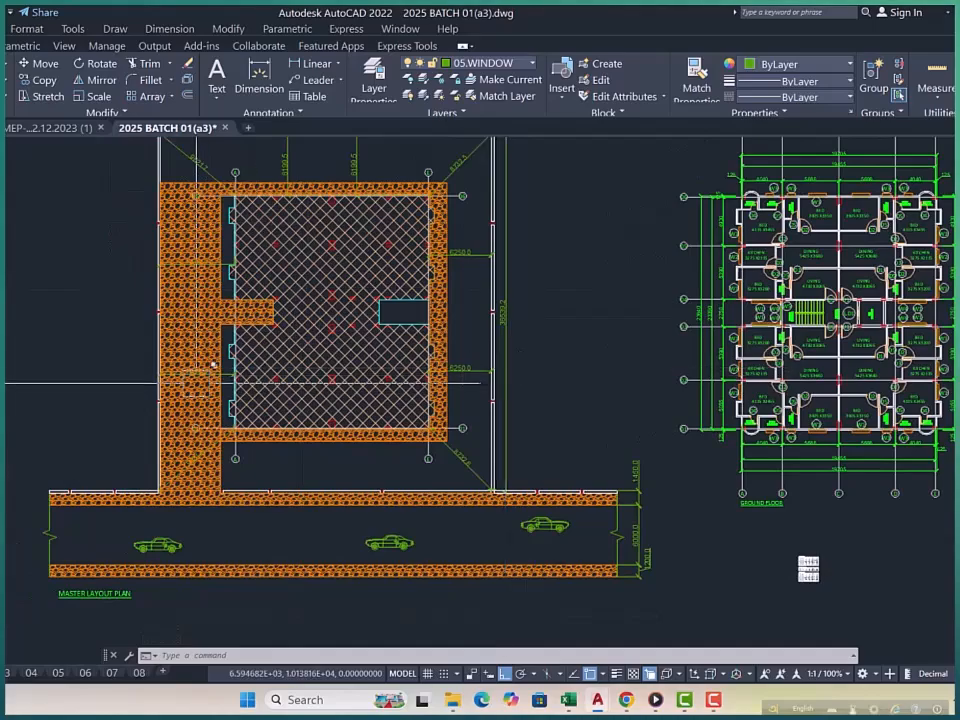
scroll(138, 265, down, 2)
middle_drag(145, 265, 80, 265)
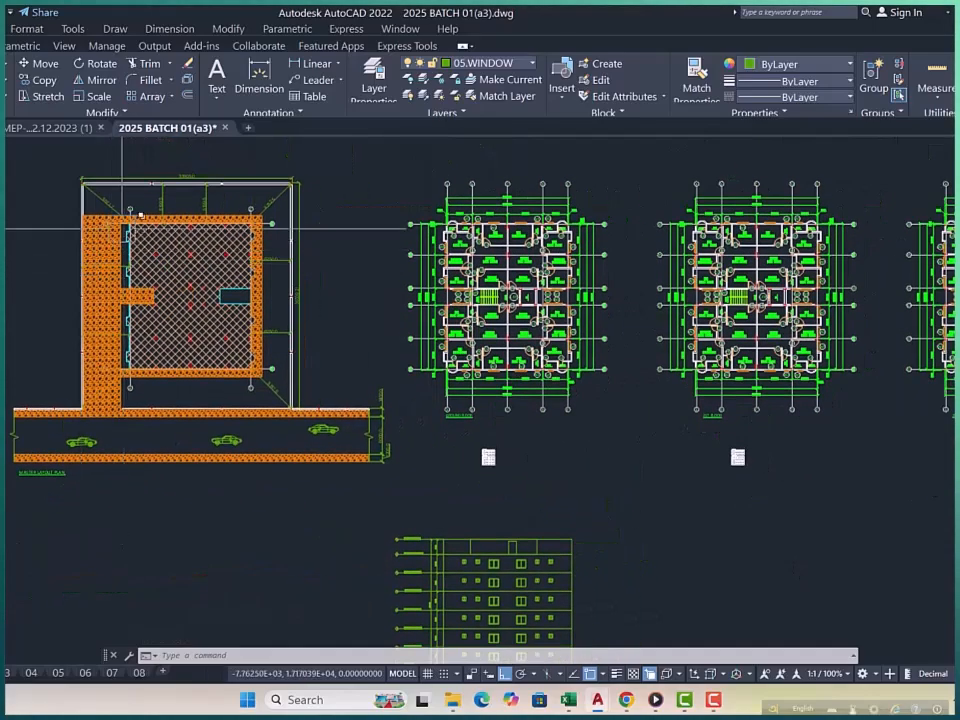
scroll(138, 197, up, 5)
scroll(329, 285, down, 2)
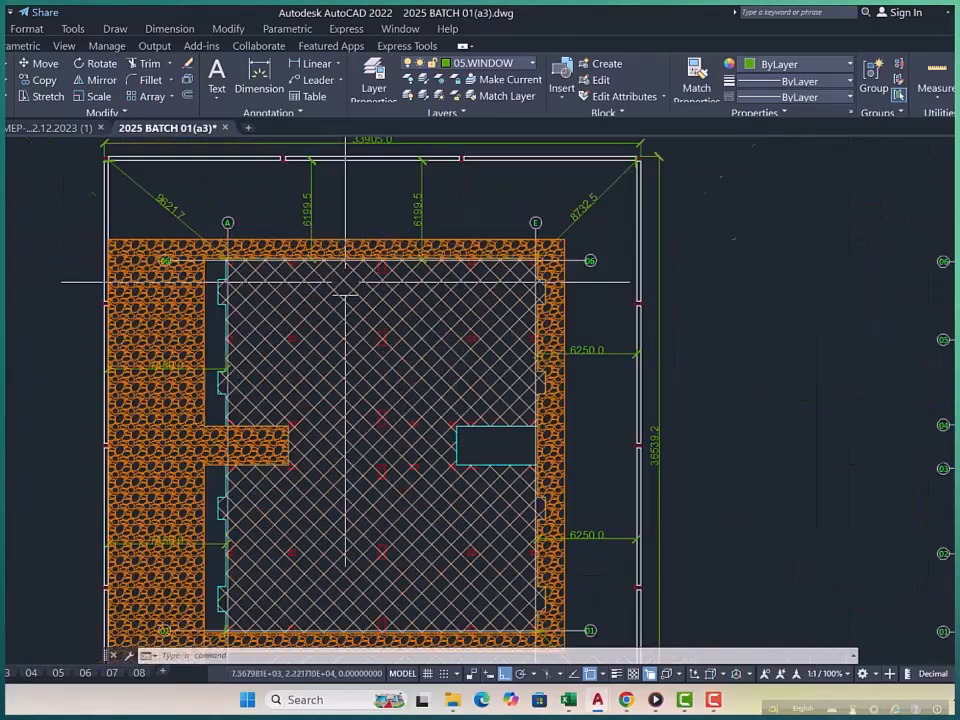
middle_drag(146, 208, 133, 279)
scroll(200, 215, down, 4)
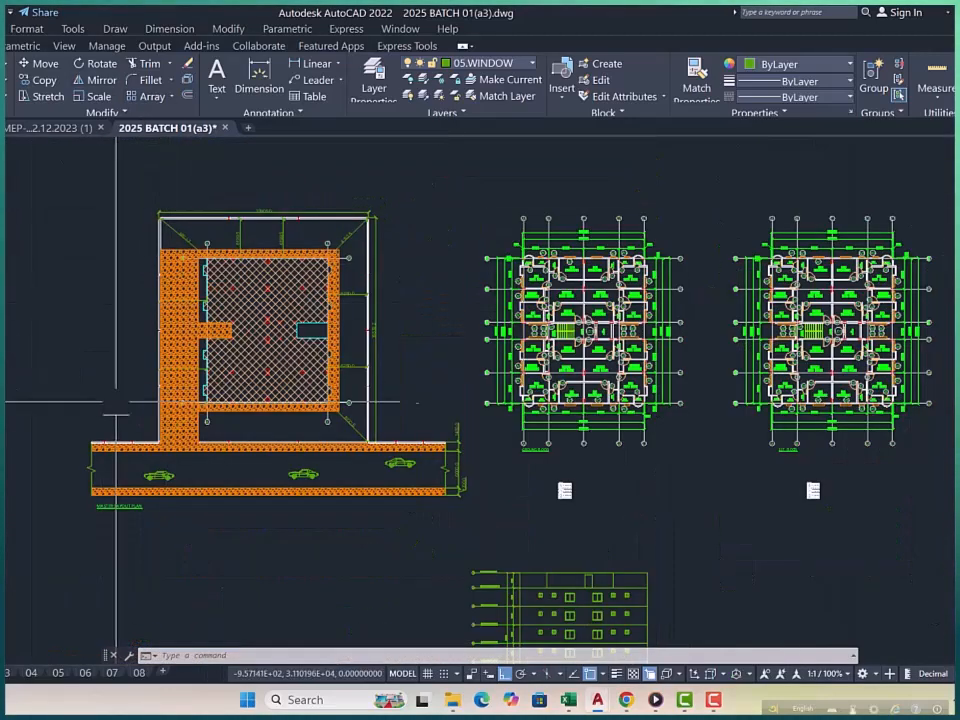
scroll(209, 443, up, 4)
mouse_move(244, 381)
middle_down()
mouse_move(206, 384)
mouse_move(259, 396)
mouse_move(243, 437)
mouse_move(256, 391)
middle_up()
scroll(206, 384, down, 2)
key(Escape)
scroll(256, 390, down, 4)
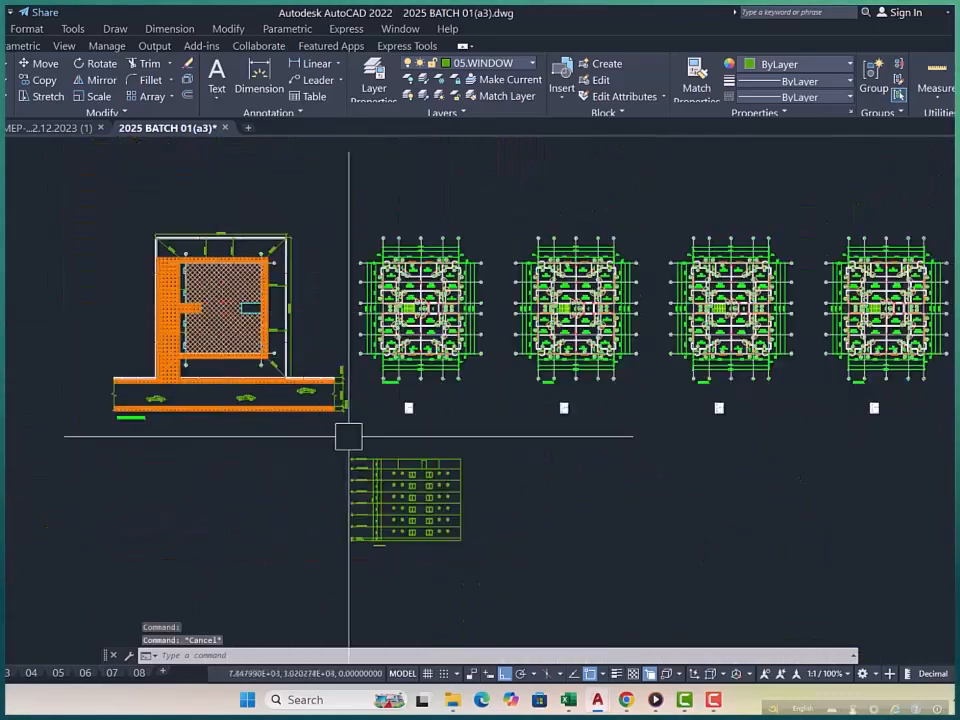
mouse_move(390, 414)
middle_down()
mouse_move(435, 425)
mouse_move(377, 428)
middle_up()
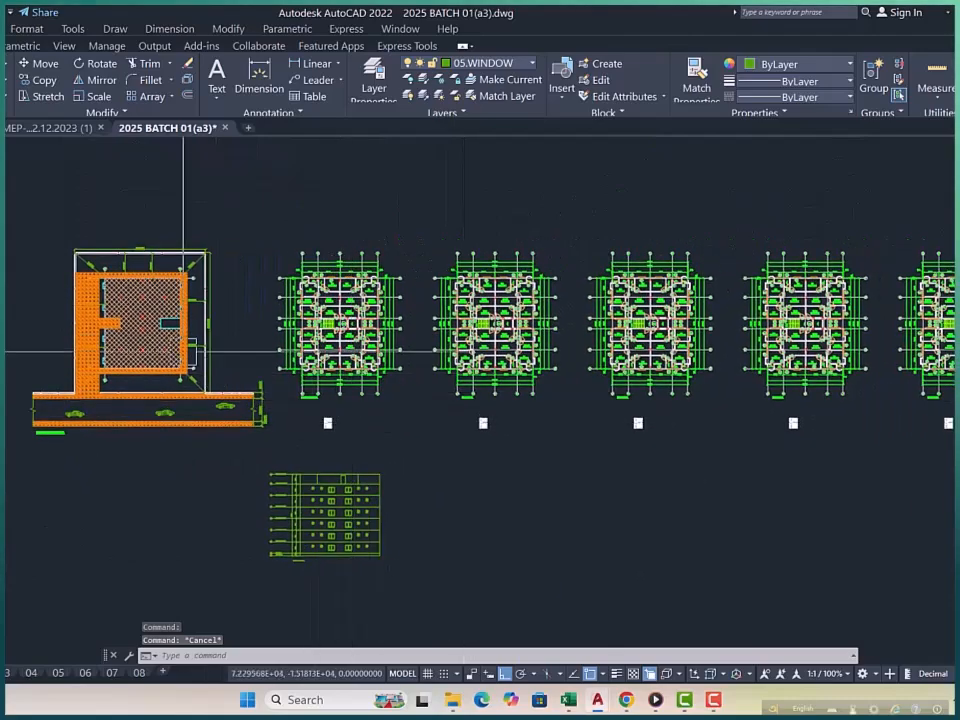
Step: Examine the boundary wall, paving, hatched building footprint and setback dimensions in the master layout plan
scroll(154, 221, up, 5)
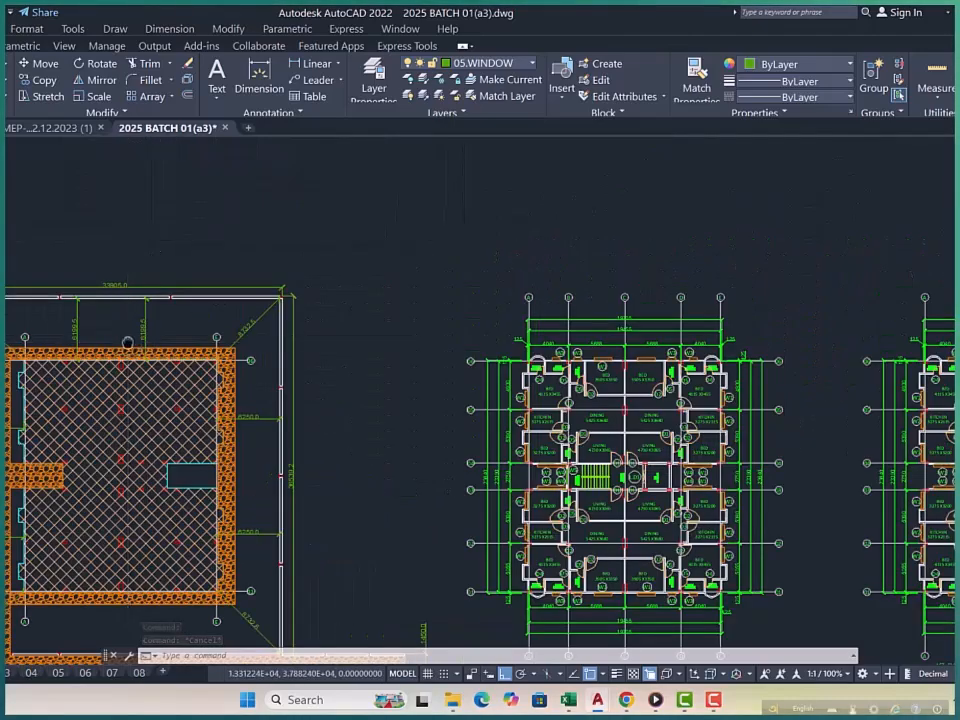
middle_drag(129, 332, 353, 255)
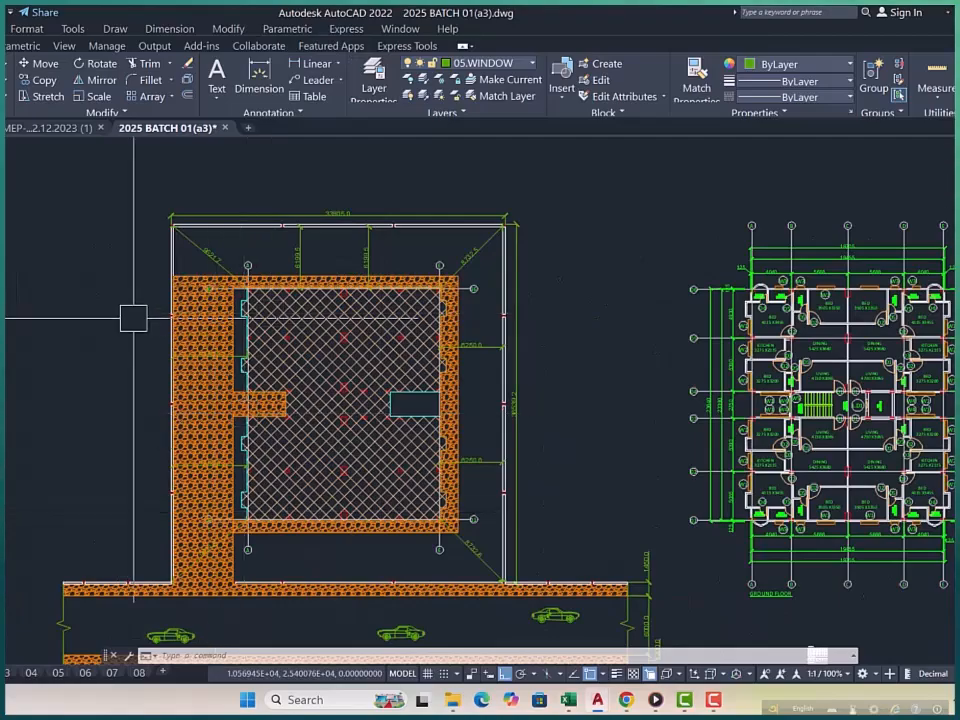
scroll(155, 382, down, 2)
scroll(265, 435, up, 4)
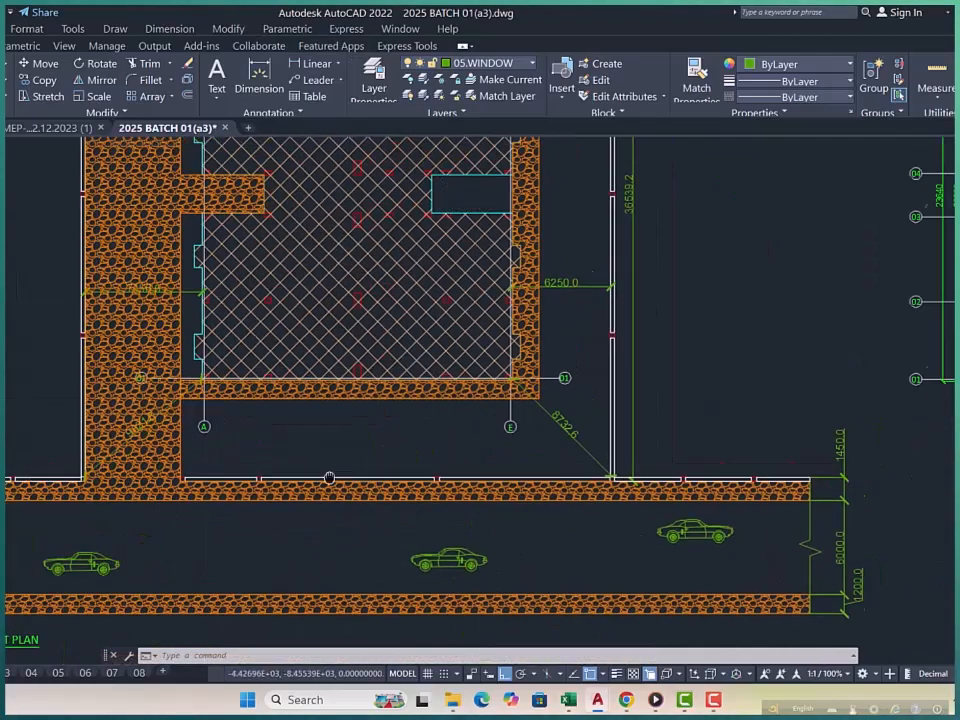
middle_drag(372, 362, 348, 515)
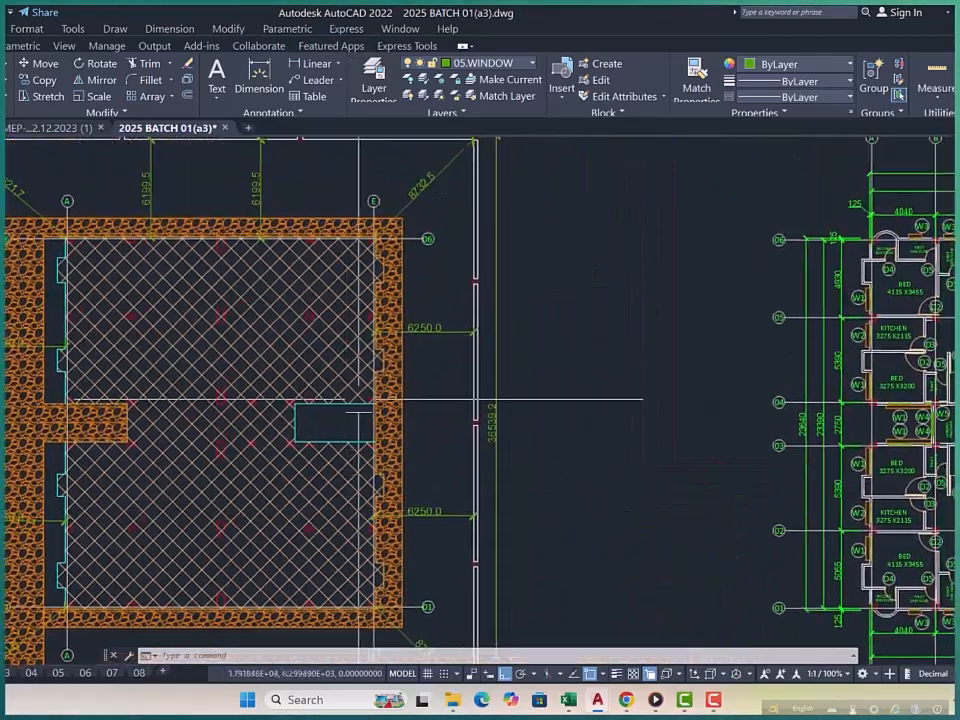
scroll(390, 289, up, 2)
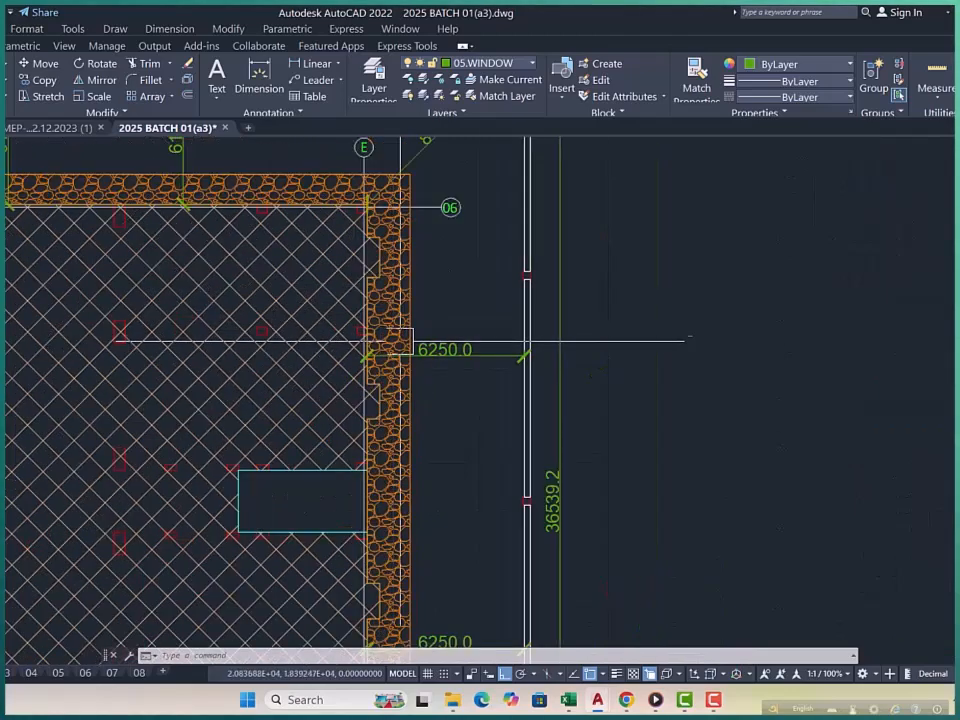
scroll(250, 320, down, 4)
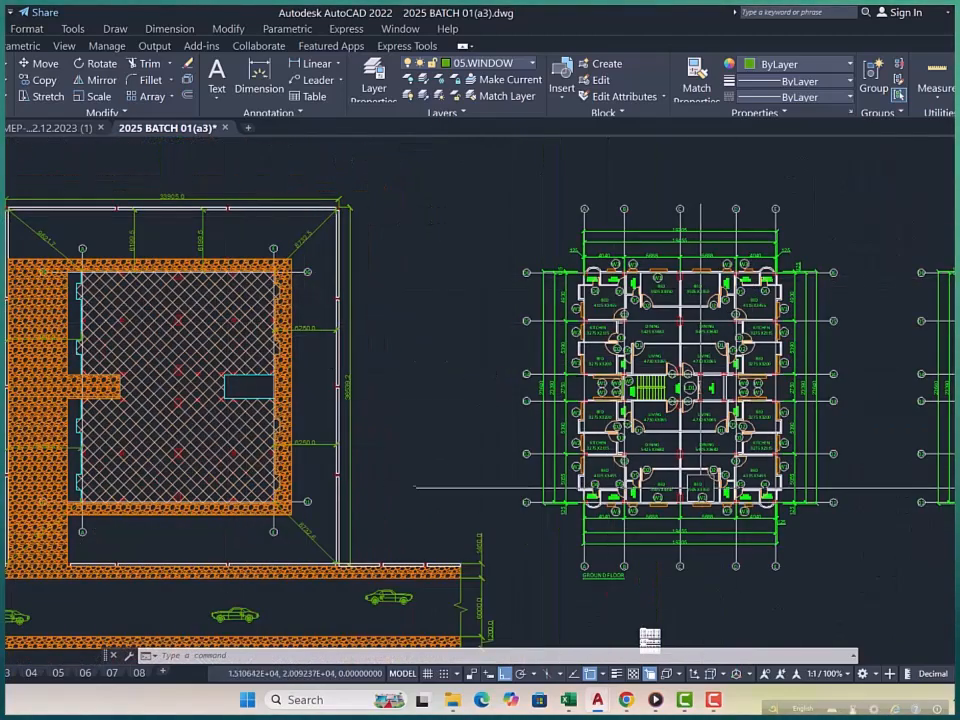
middle_drag(151, 425, 158, 290)
middle_drag(105, 347, 83, 462)
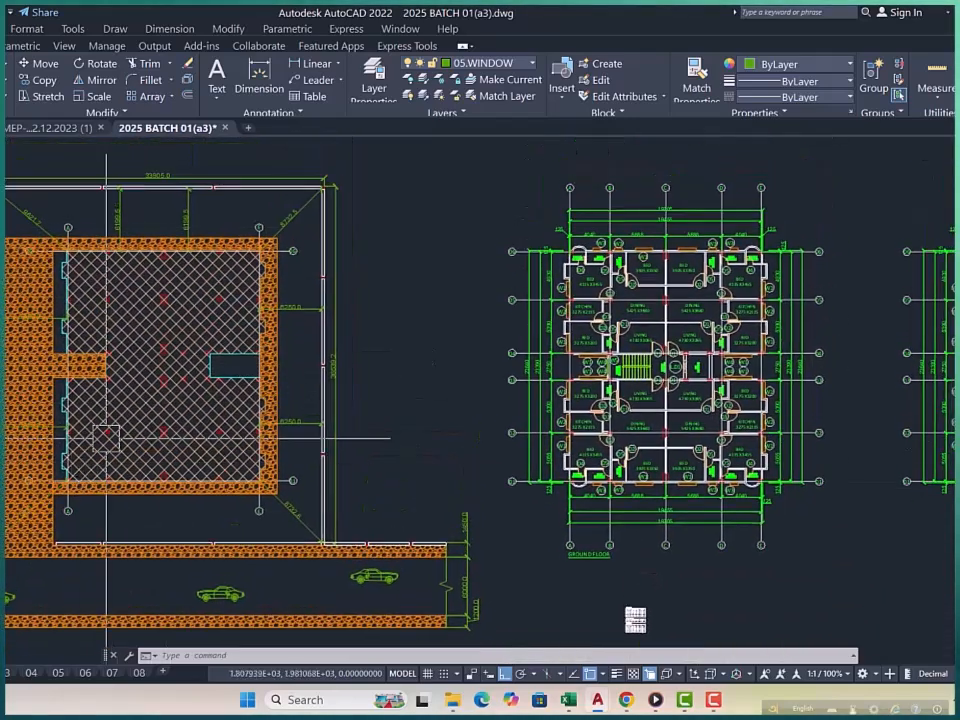
scroll(30, 210, up, 2)
middle_drag(220, 221, 213, 189)
scroll(220, 188, down, 2)
middle_drag(296, 348, 249, 439)
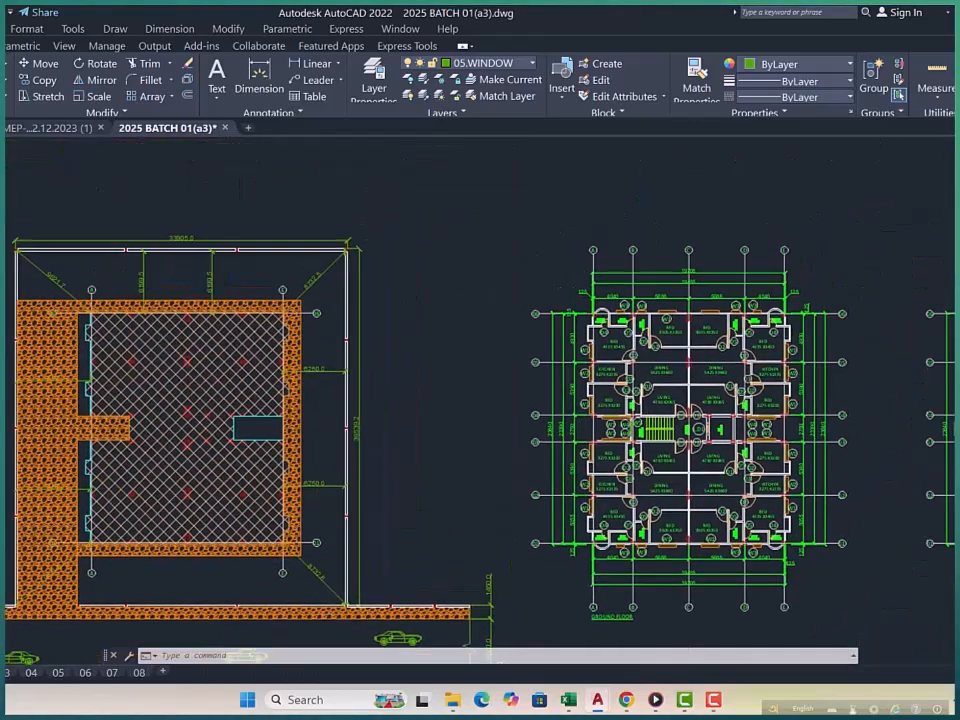
scroll(325, 290, up, 4)
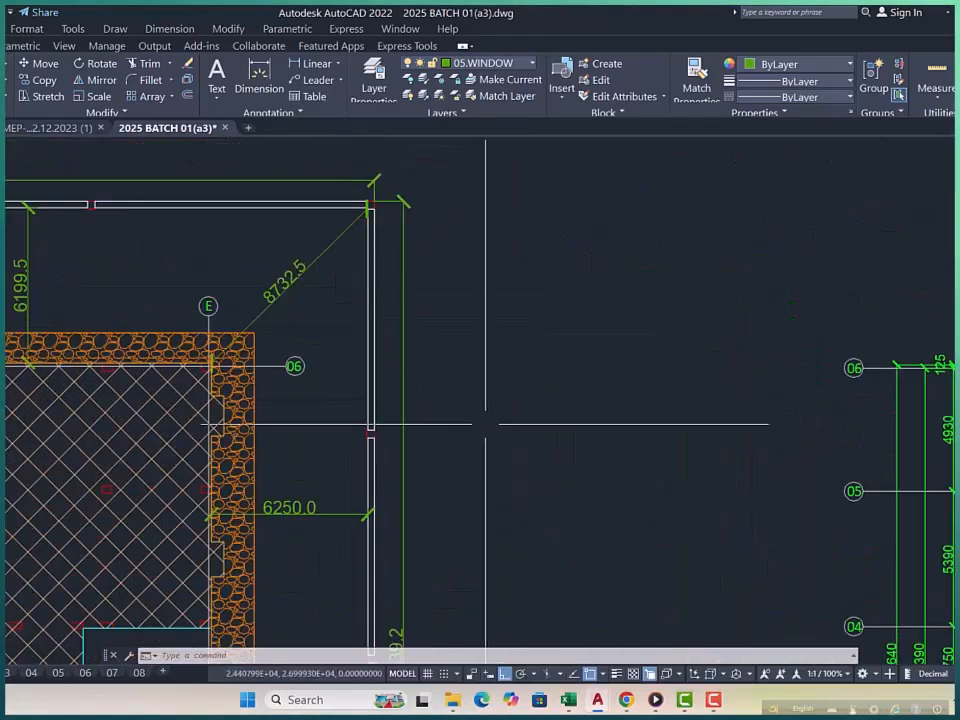
middle_drag(75, 261, 371, 238)
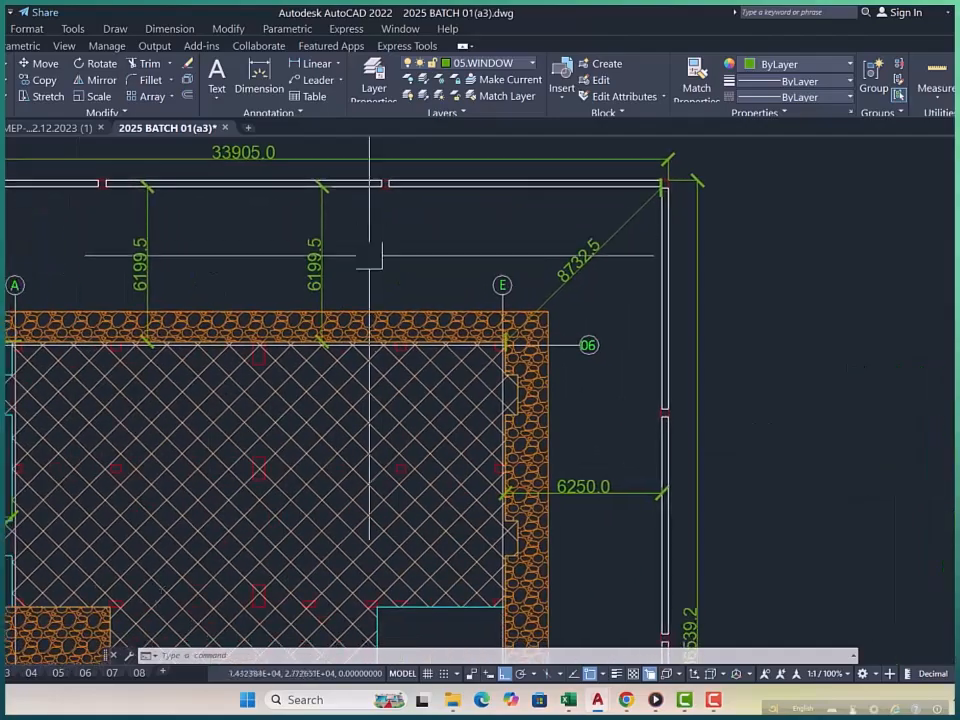
Step: Examine the road strip of the master layout plan and the title and floor levels of the north elevation
scroll(279, 193, down, 6)
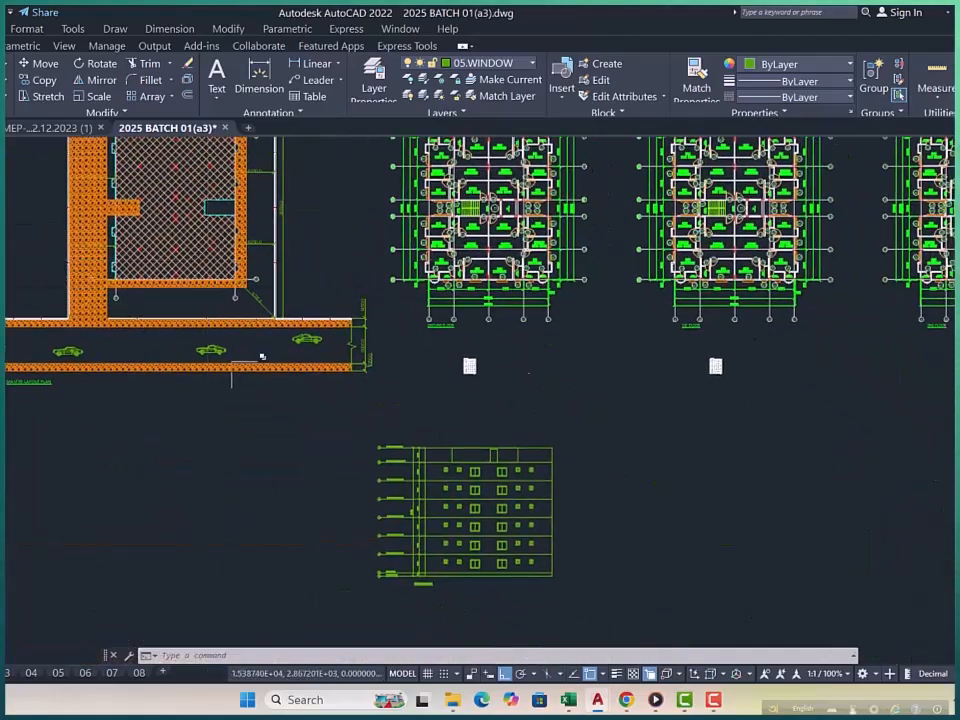
scroll(8, 325, up, 4)
scroll(135, 347, down, 5)
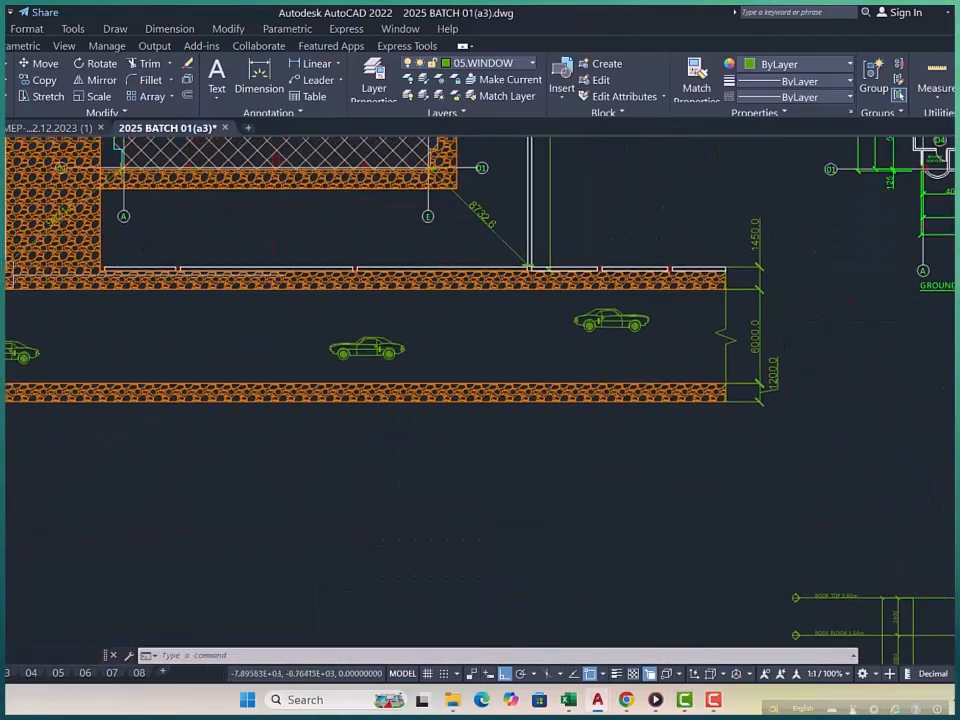
scroll(340, 541, up, 5)
scroll(340, 541, up, 2)
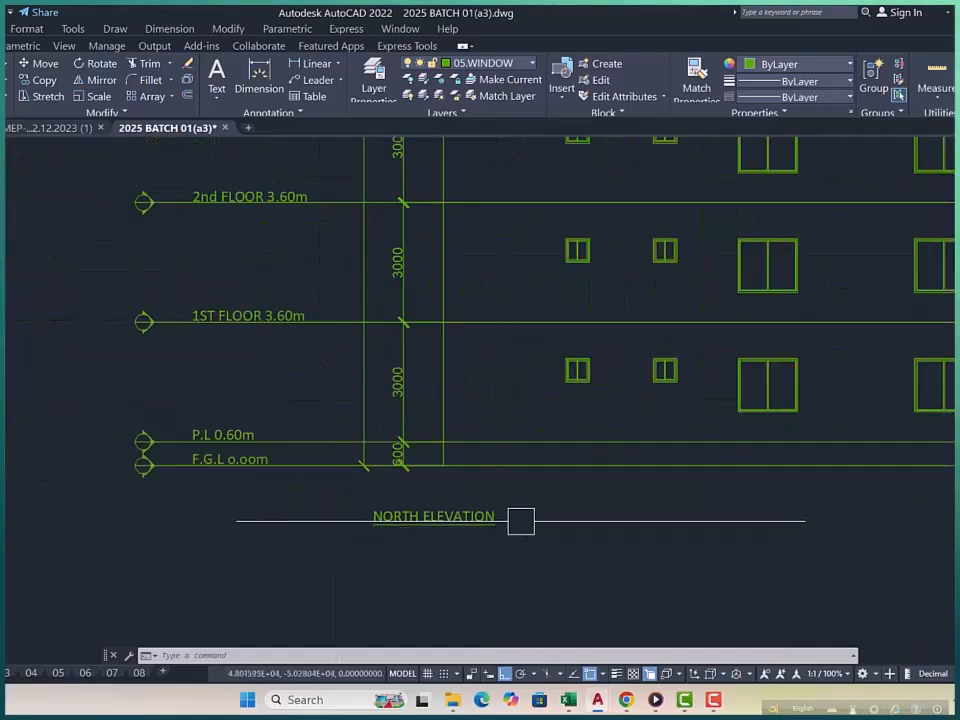
scroll(235, 415, down, 6)
scroll(195, 448, down, 2)
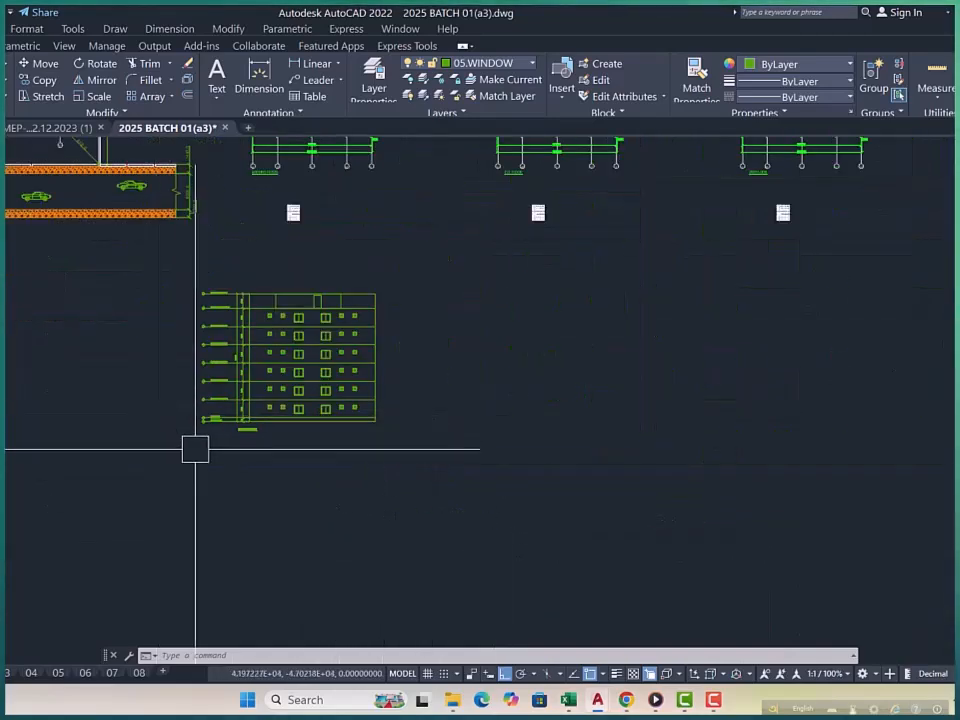
Step: Shorten the roof-top line of the north elevation so its right end meets the stair room's right wall
scroll(362, 361, up, 2)
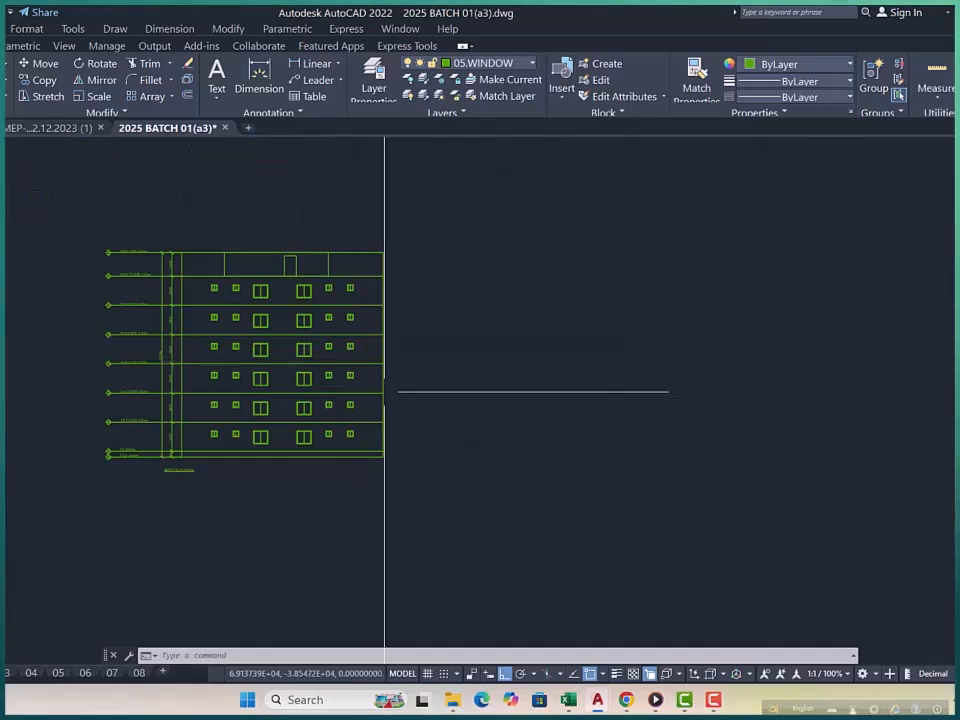
scroll(300, 254, up, 4)
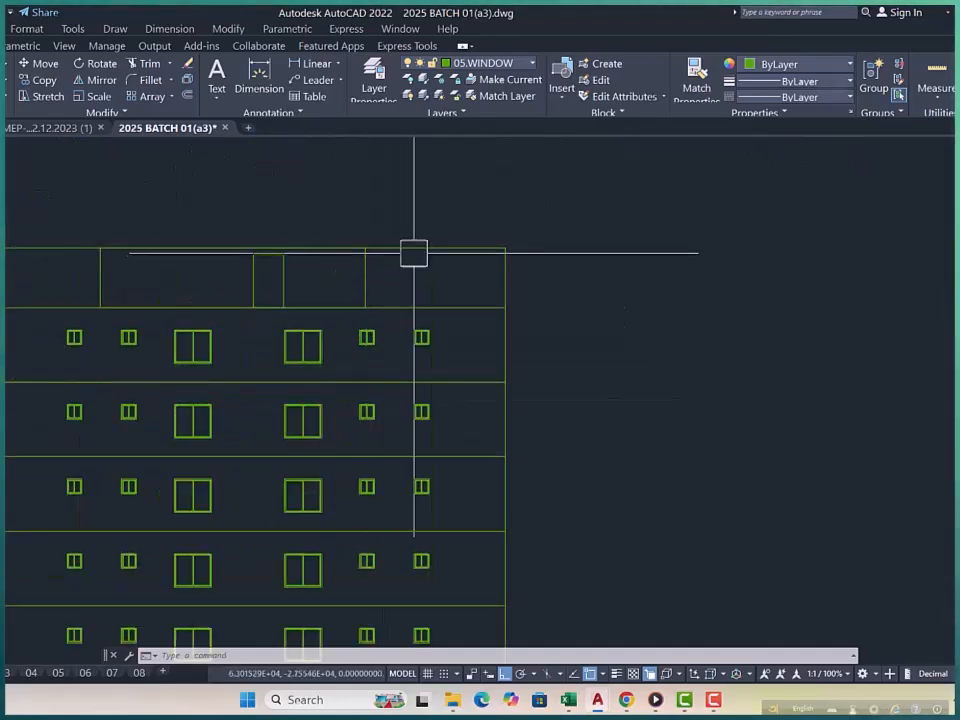
click(445, 249)
click(504, 247)
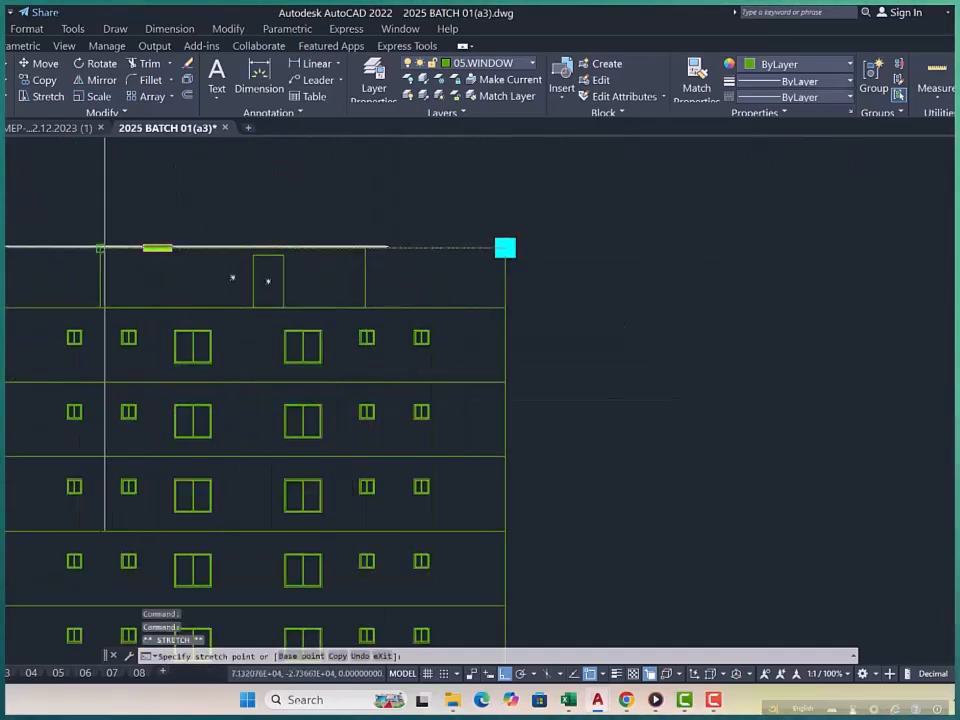
key(Escape)
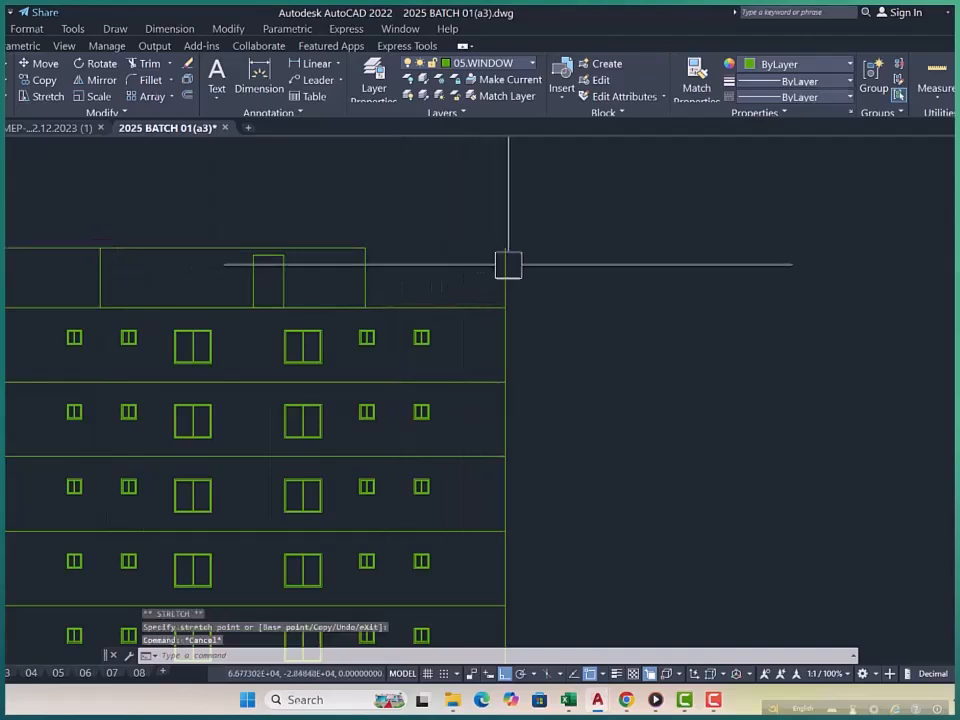
Step: Shorten the right outer wall line of the north elevation so its upper end meets the roof floor line
click(506, 264)
click(505, 248)
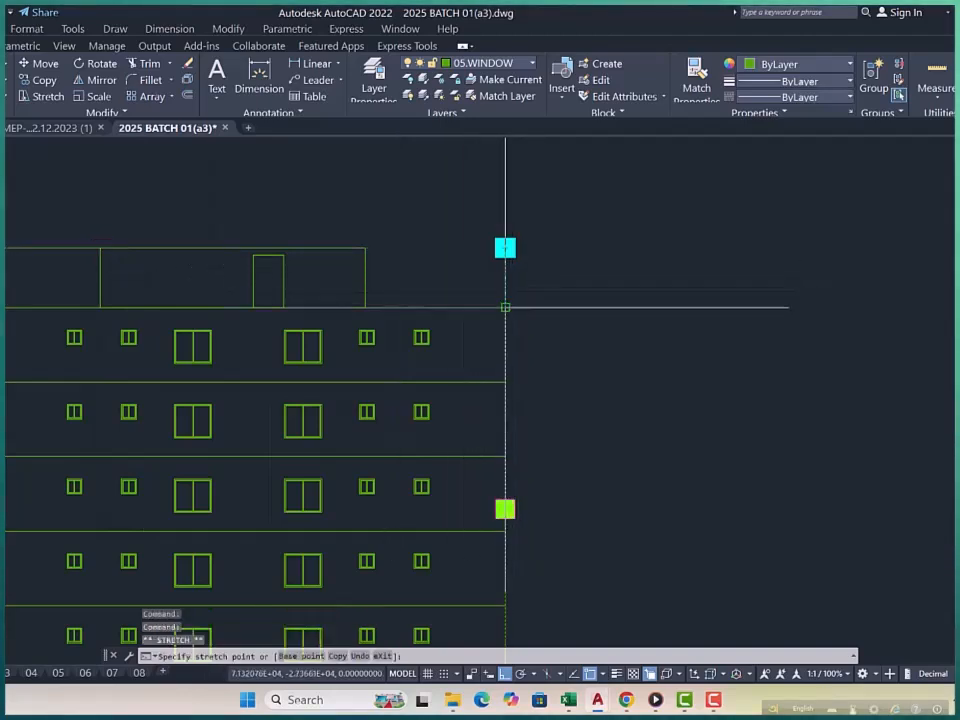
key(Escape)
key(Escape)
scroll(525, 300, down, 2)
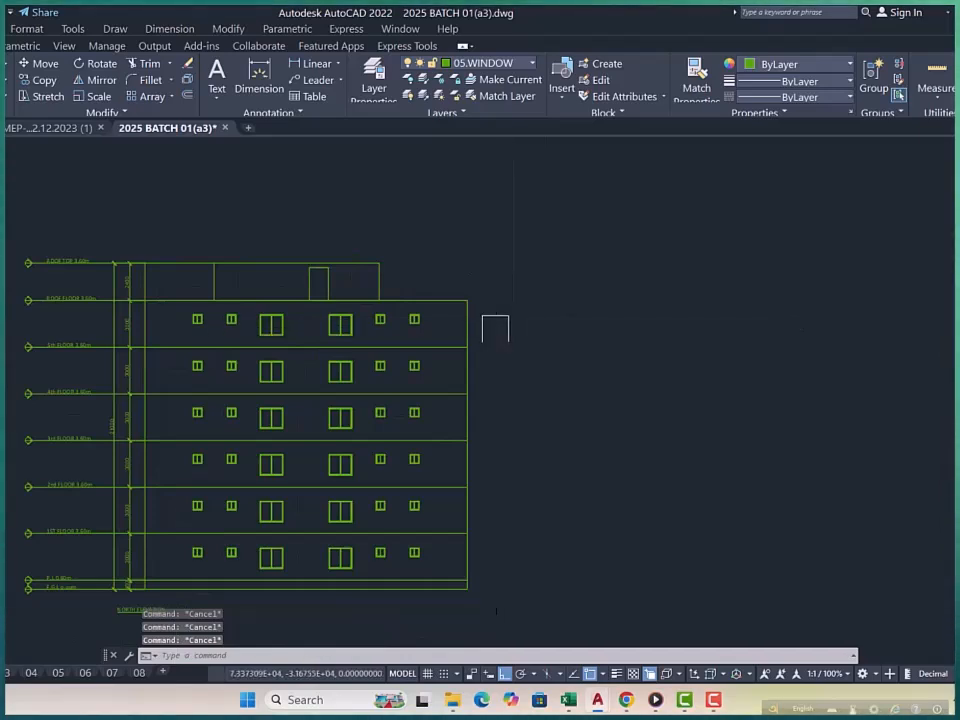
middle_drag(495, 329, 498, 364)
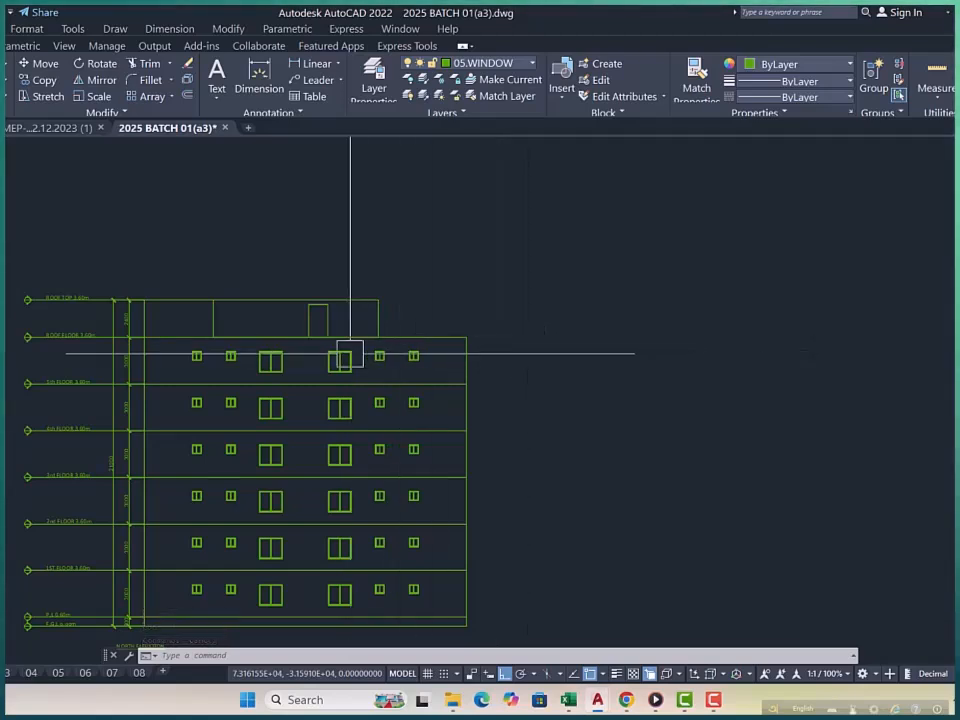
scroll(441, 347, up, 4)
scroll(517, 347, down, 3)
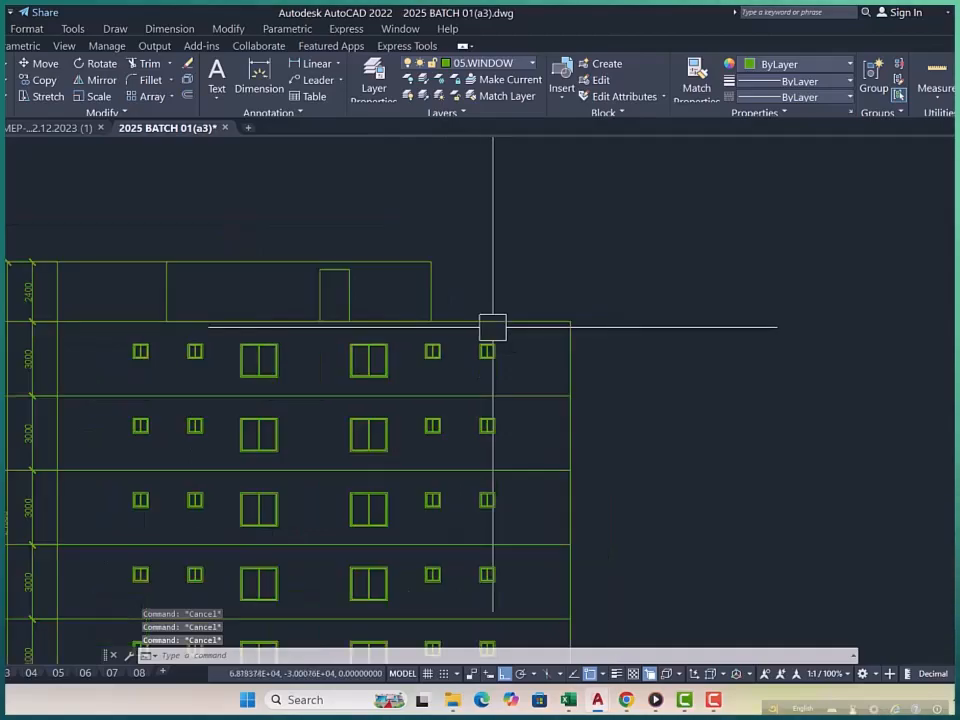
Step: Compare the stair and lift block of the roof floor plan with the stair room at the roof of the north elevation
scroll(287, 364, down, 2)
scroll(330, 350, down, 5)
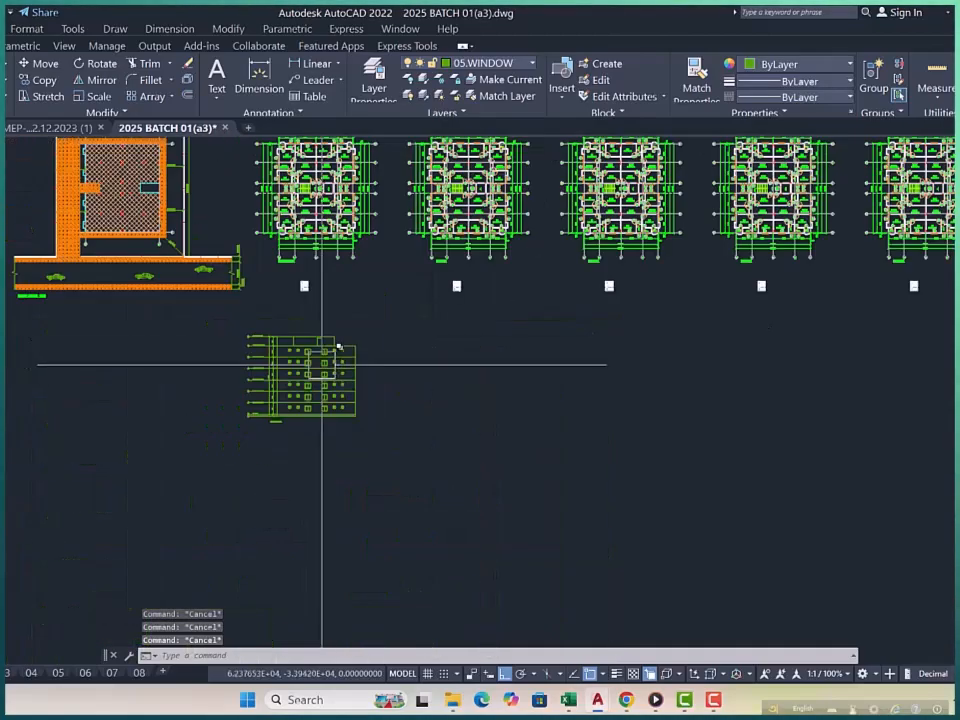
middle_drag(454, 332, 160, 300)
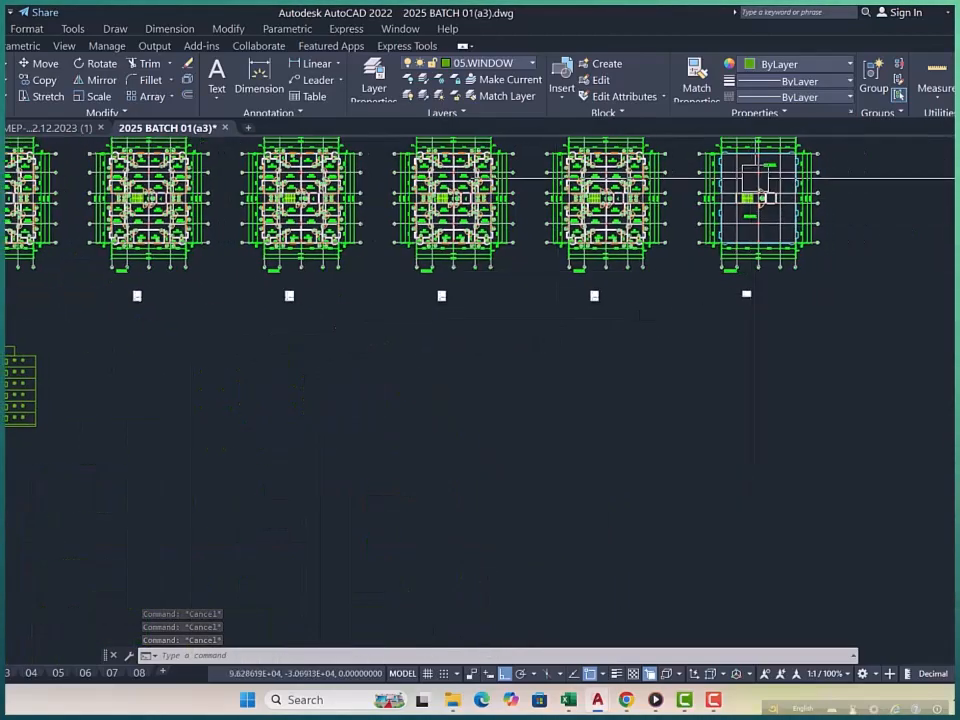
scroll(760, 195, up, 7)
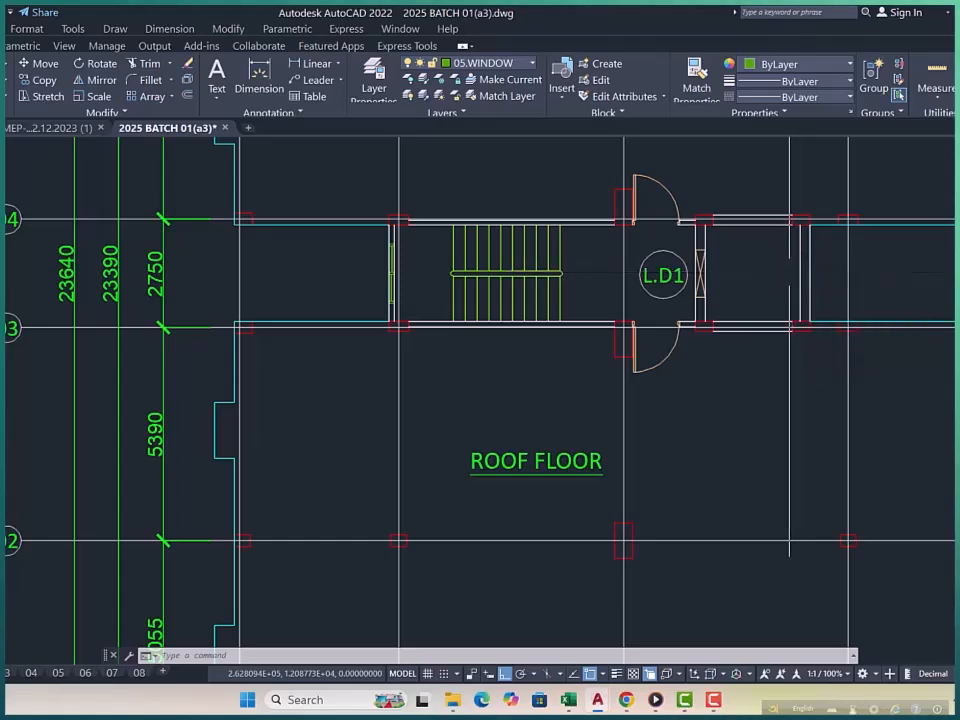
scroll(705, 268, down, 6)
scroll(690, 298, up, 5)
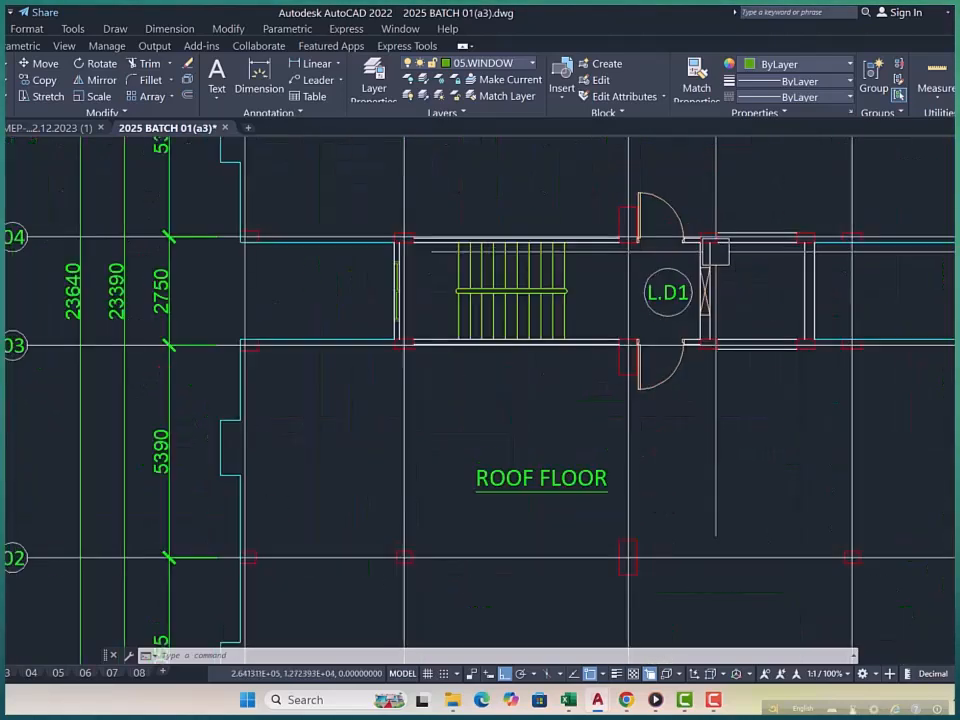
scroll(733, 259, down, 8)
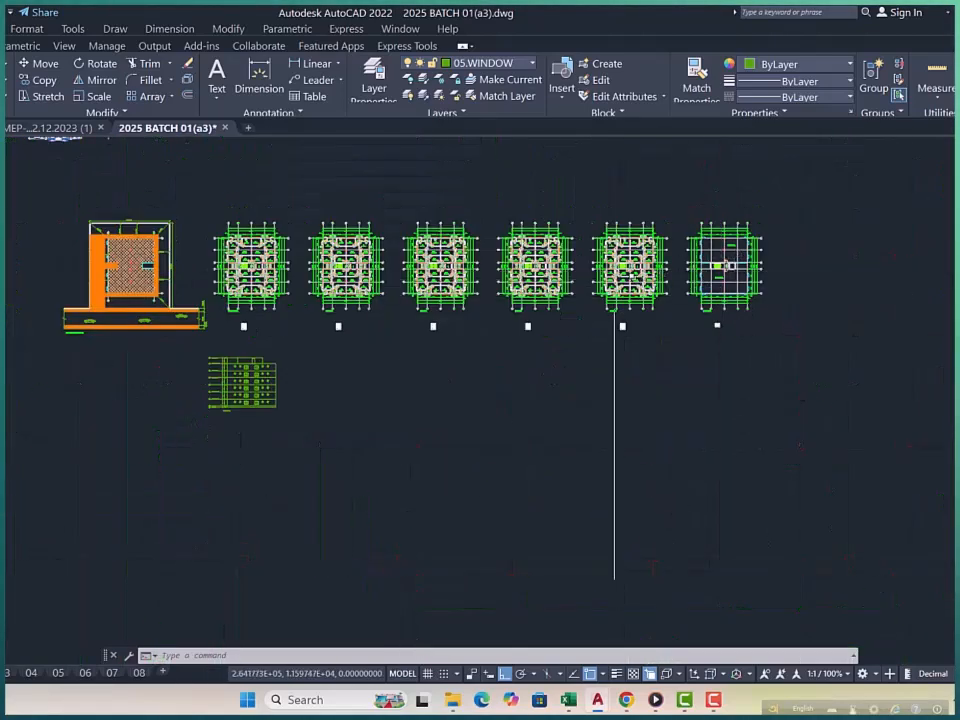
scroll(210, 358, up, 8)
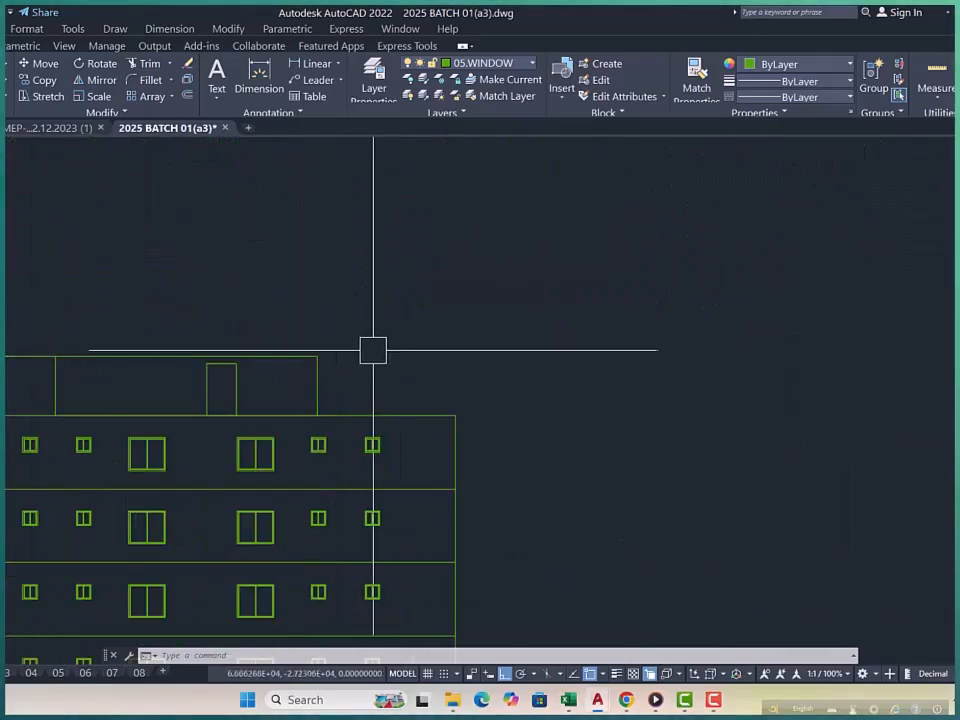
scroll(240, 360, down, 4)
scroll(107, 364, up, 4)
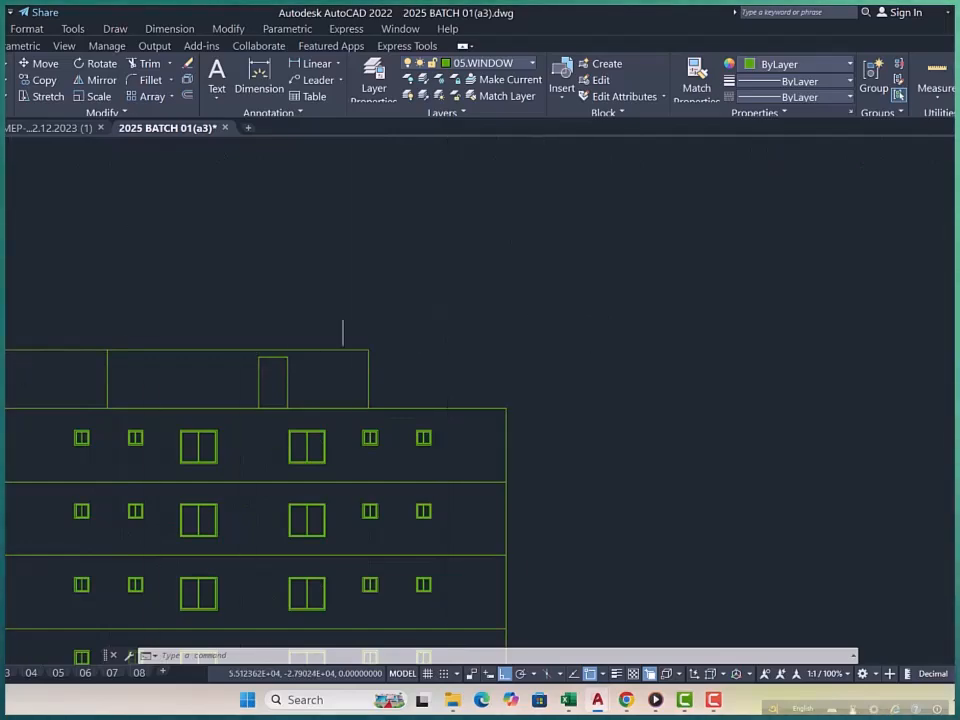
scroll(407, 330, down, 5)
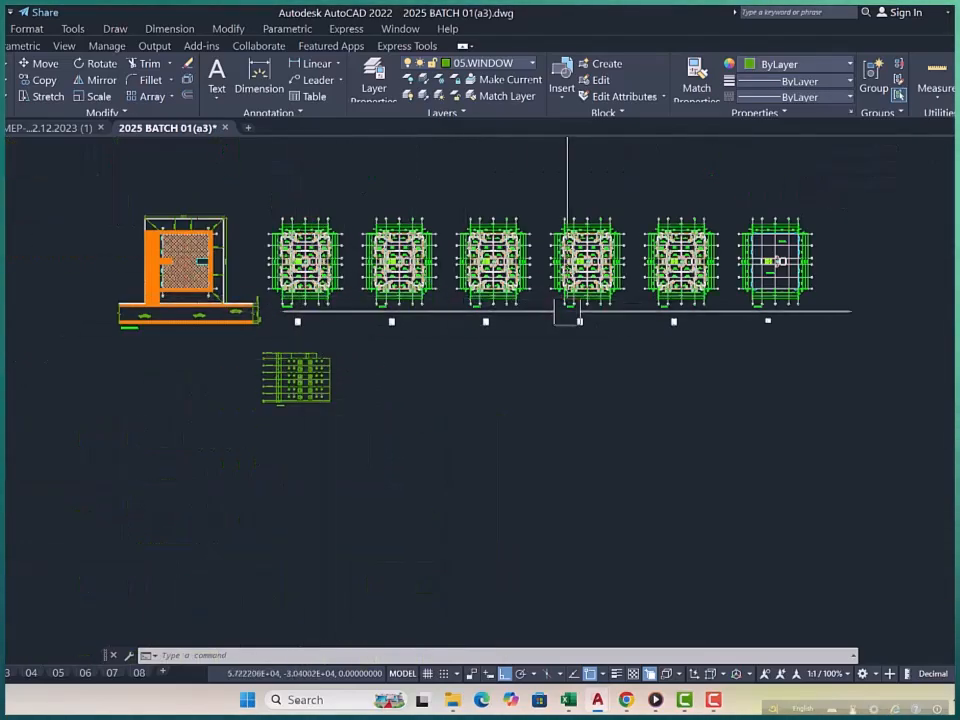
Step: Examine the stair, doors and lift shaft of the roof floor plan against the roof level of the north elevation
scroll(780, 262, up, 6)
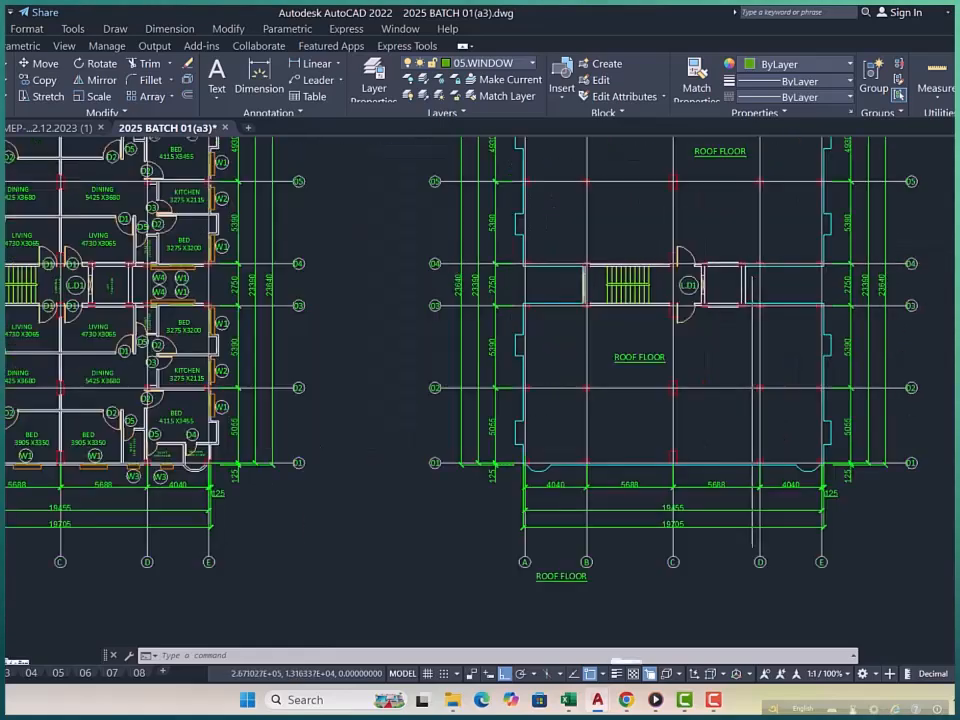
scroll(720, 284, up, 4)
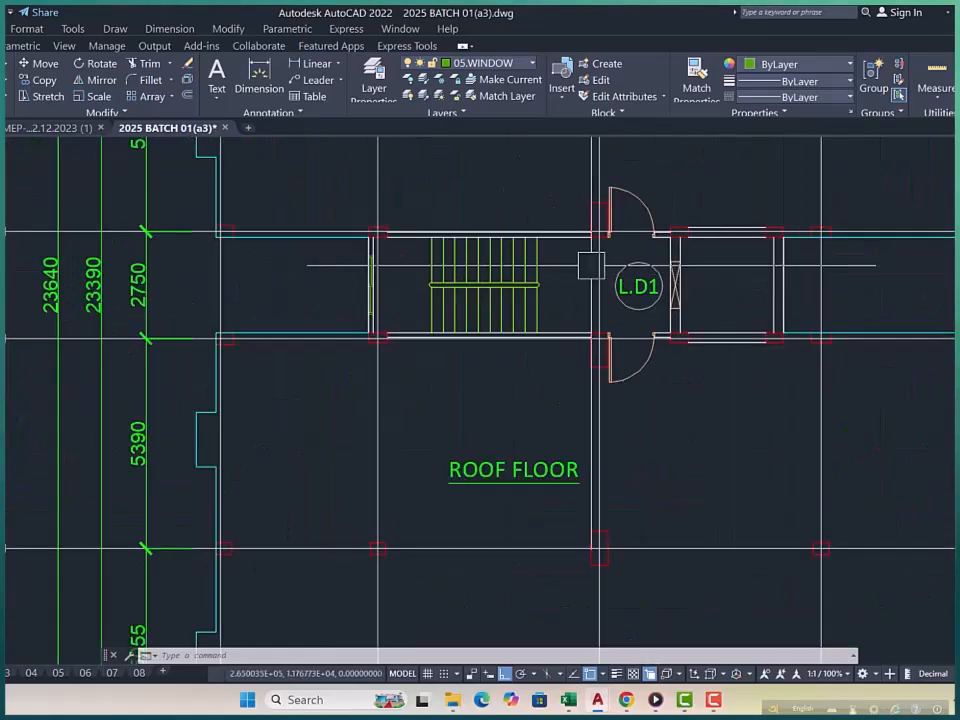
scroll(660, 252, up, 2)
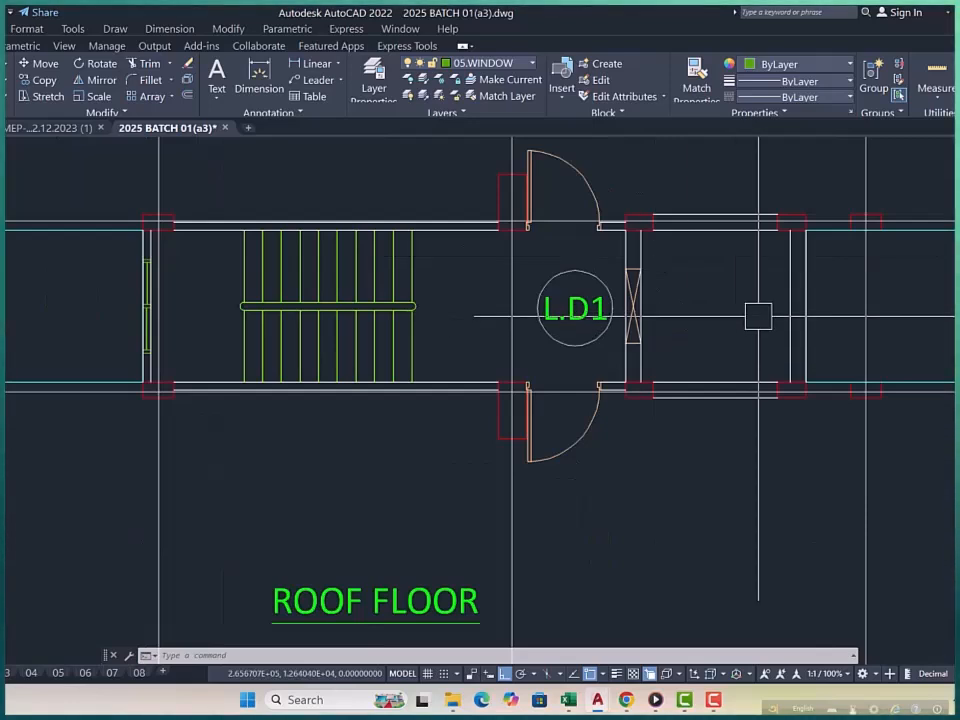
scroll(725, 292, down, 2)
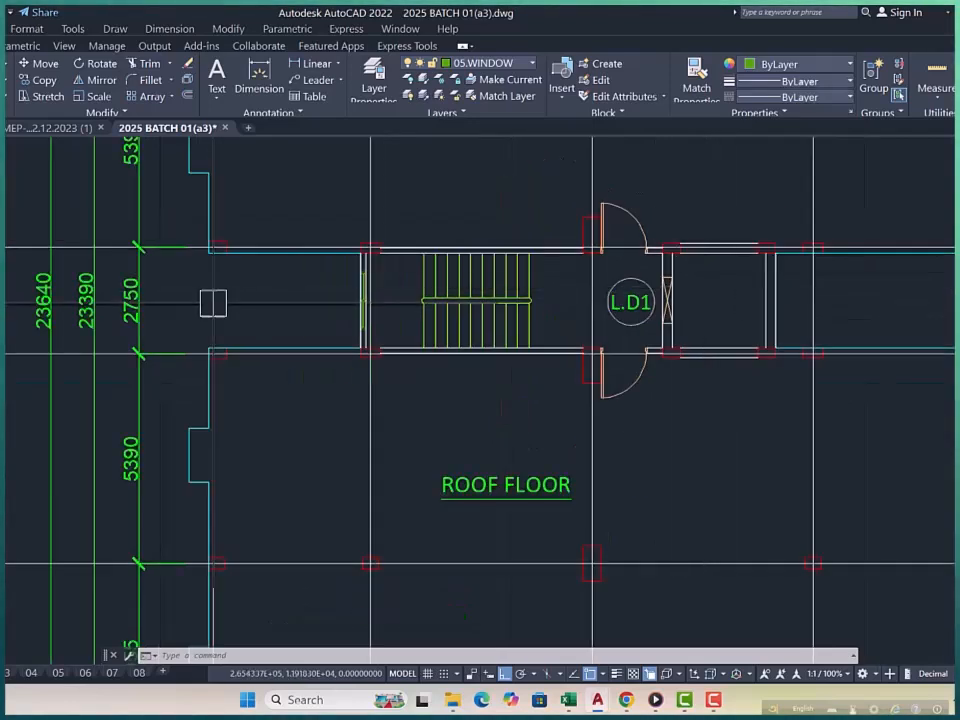
scroll(580, 279, down, 8)
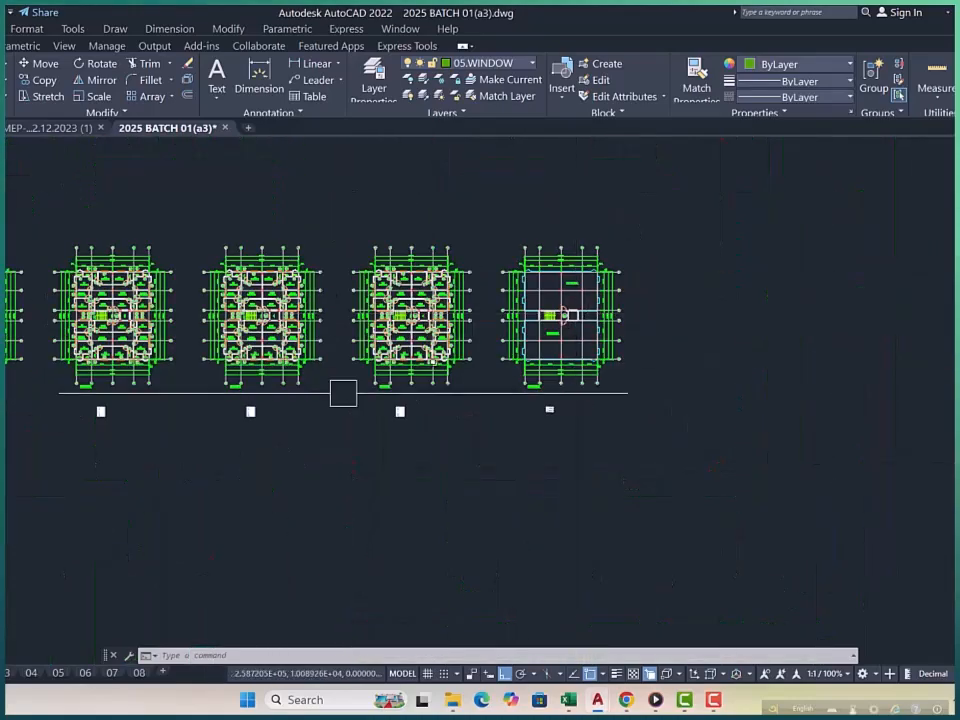
scroll(564, 345, down, 2)
scroll(236, 386, up, 6)
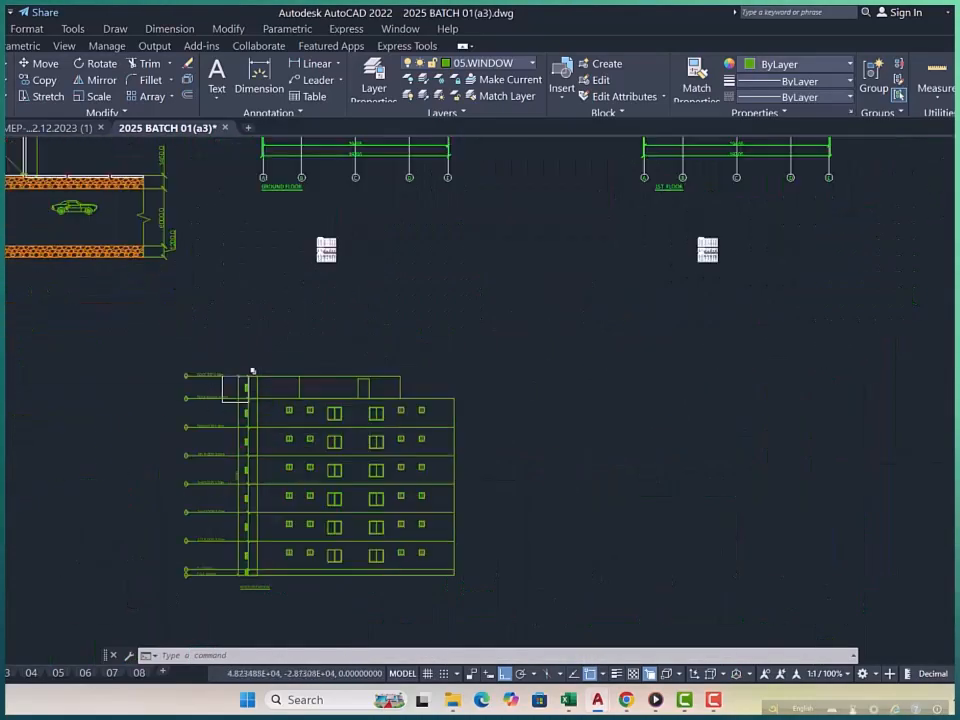
scroll(422, 364, up, 4)
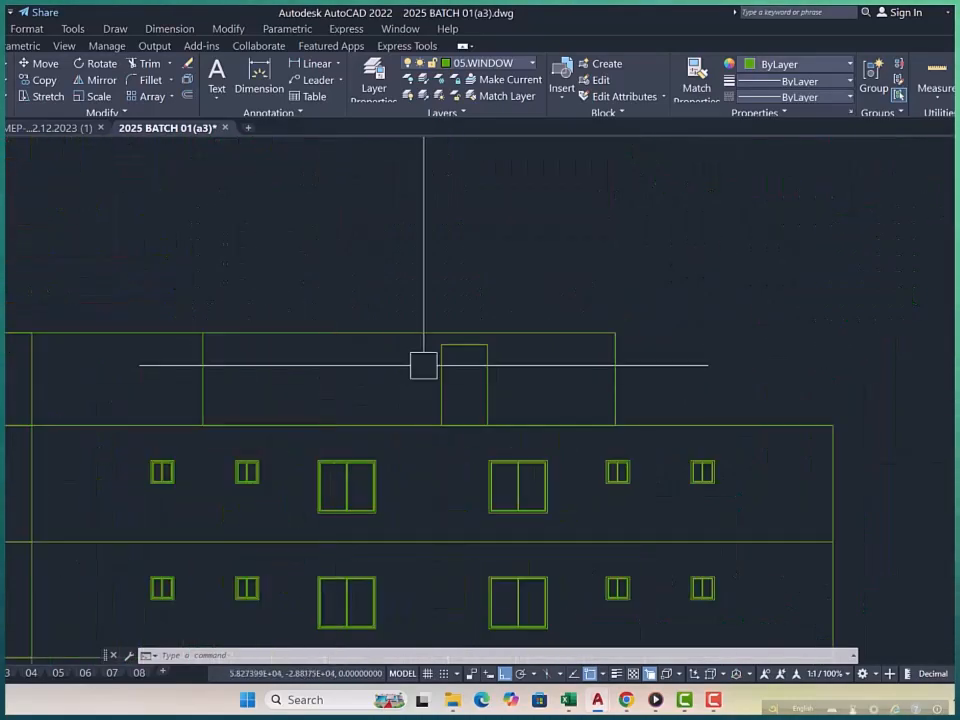
Step: Inspect the stair room outline and the open roof stretches beside it in the north elevation, checking them against the roof floor plan
click(236, 323)
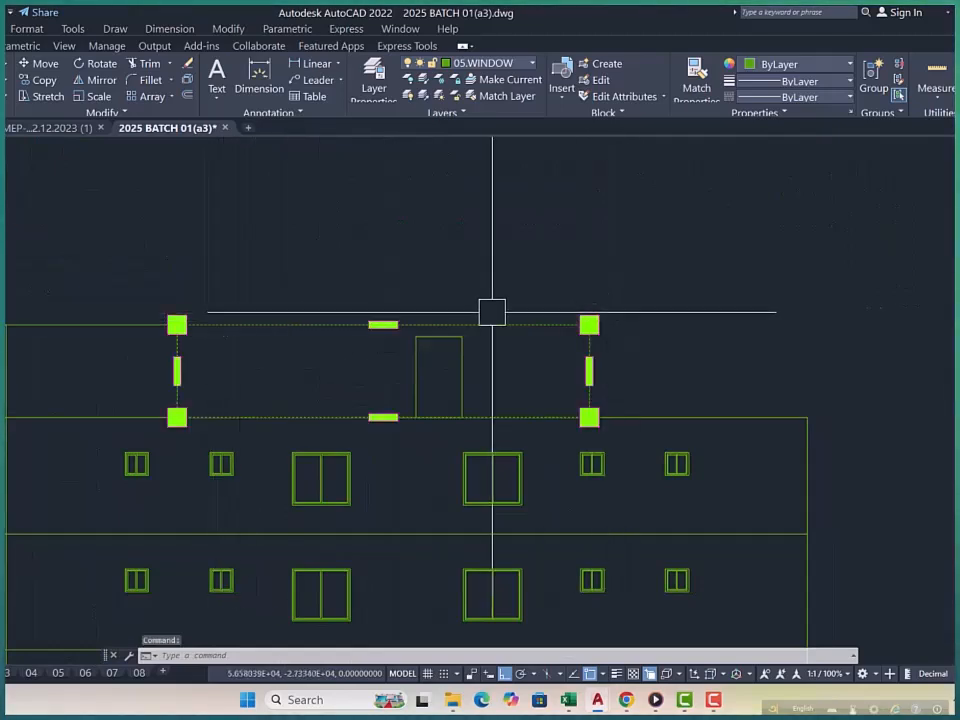
key(Escape)
key(Escape)
scroll(390, 314, down, 2)
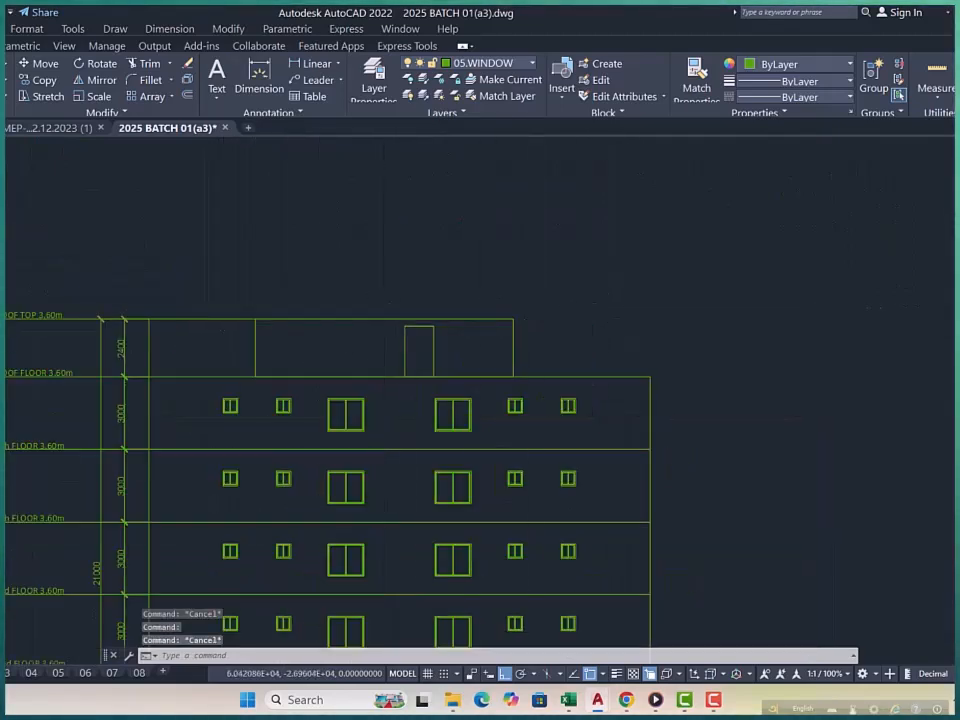
scroll(500, 330, down, 2)
scroll(546, 333, up, 2)
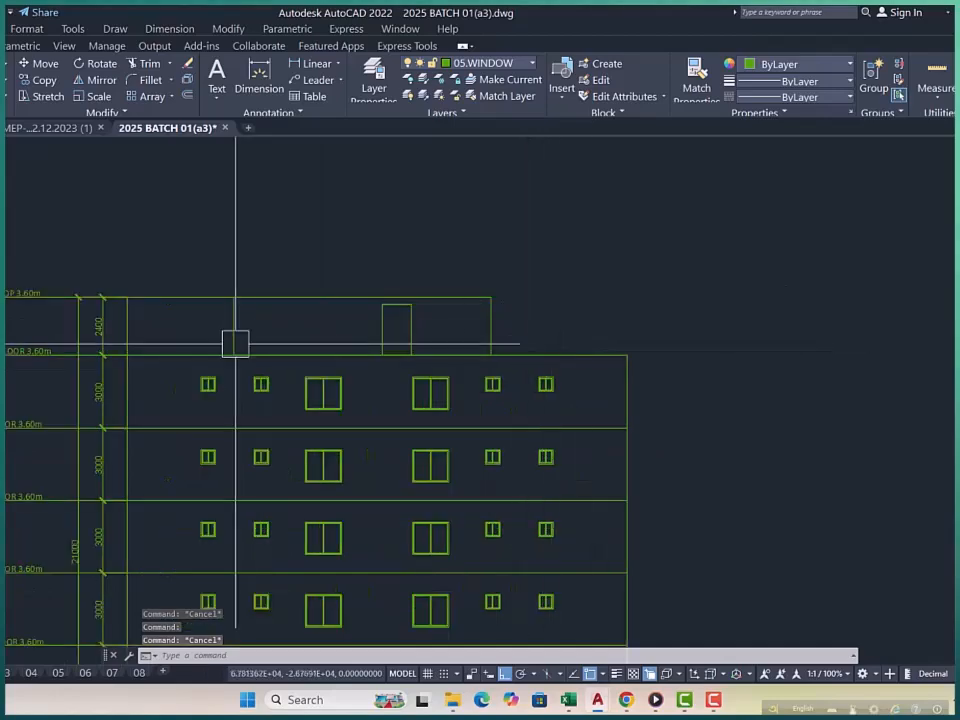
scroll(195, 353, down, 8)
middle_drag(379, 353, 282, 351)
scroll(266, 350, down, 2)
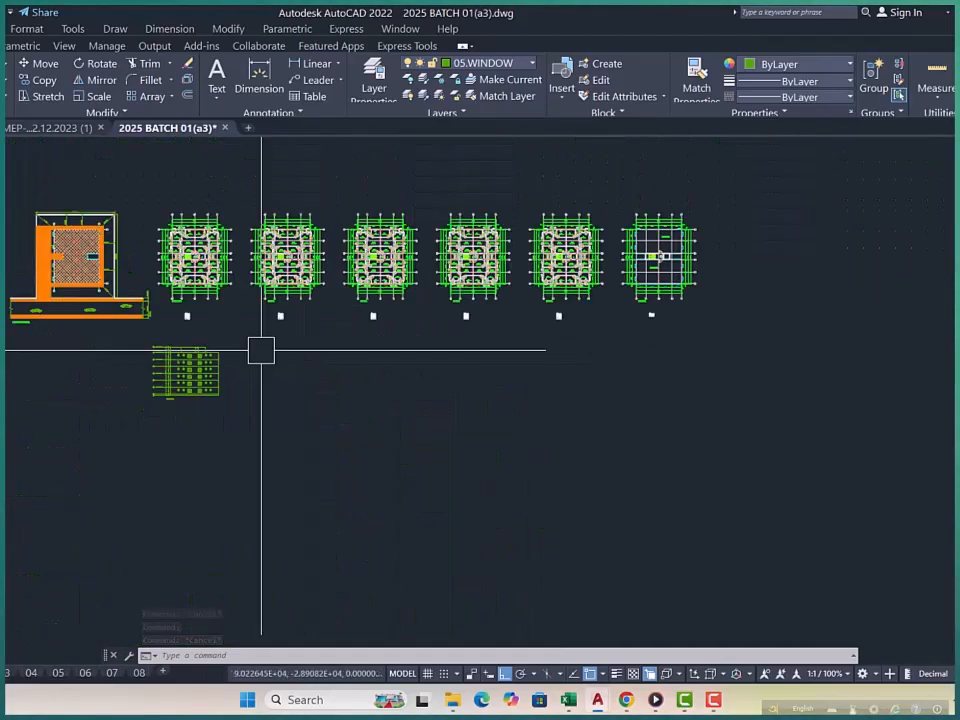
scroll(650, 275, up, 8)
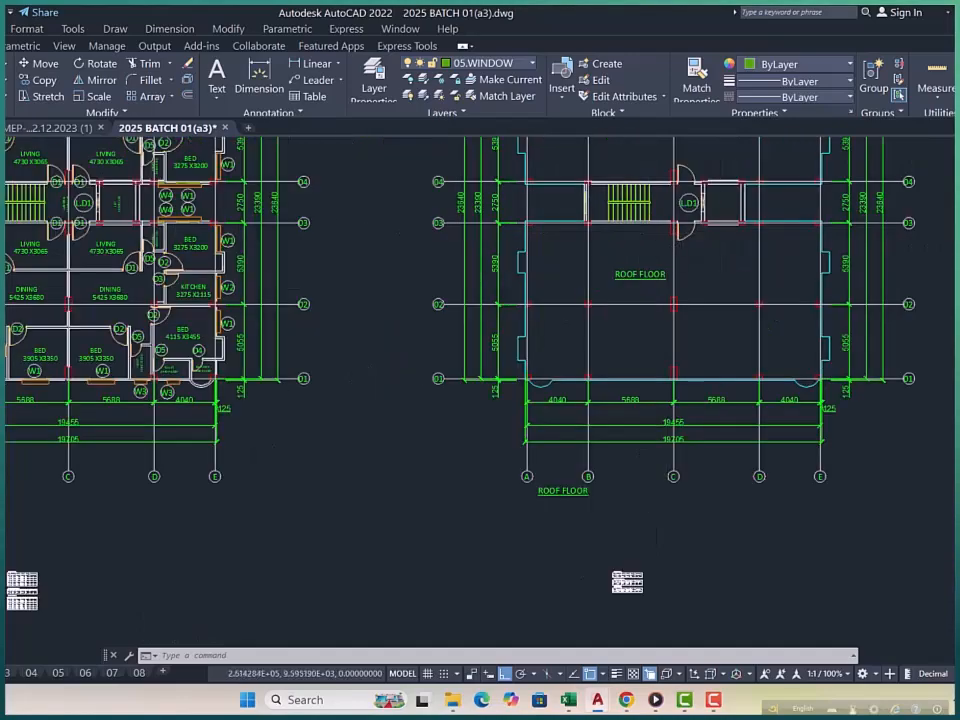
scroll(585, 212, down, 3)
scroll(723, 264, down, 3)
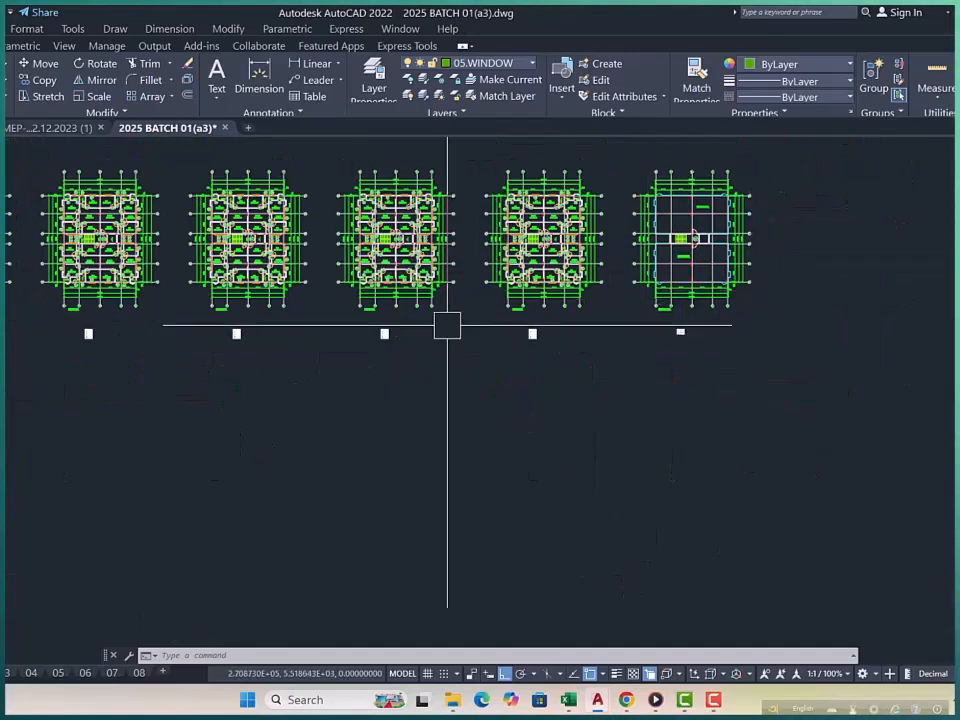
middle_drag(124, 365, 294, 352)
scroll(281, 356, up, 6)
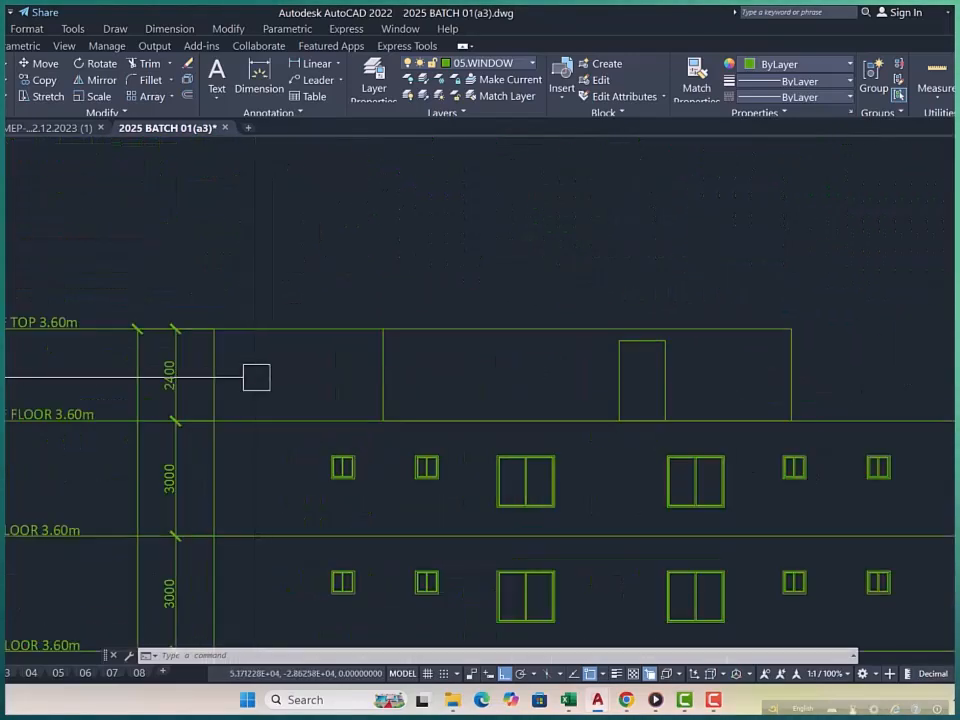
scroll(246, 388, down, 2)
middle_drag(580, 403, 430, 397)
Step: Draw a horizontal construction line along the roof floor level of the north elevation
key(Escape)
key(Escape)
key(Escape)
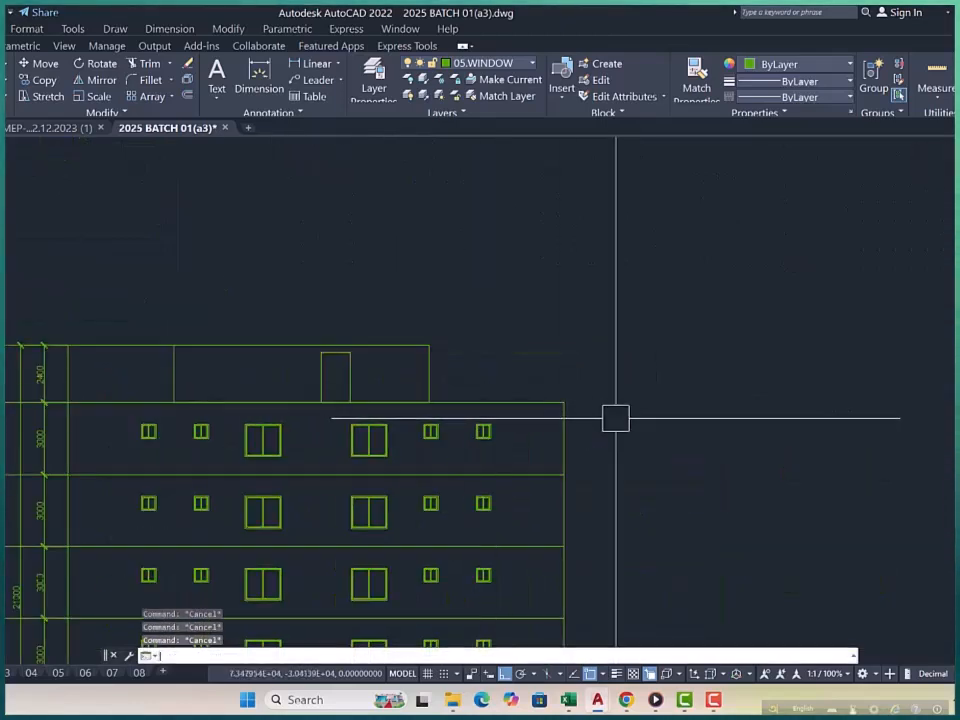
text(xl)
key(Return)
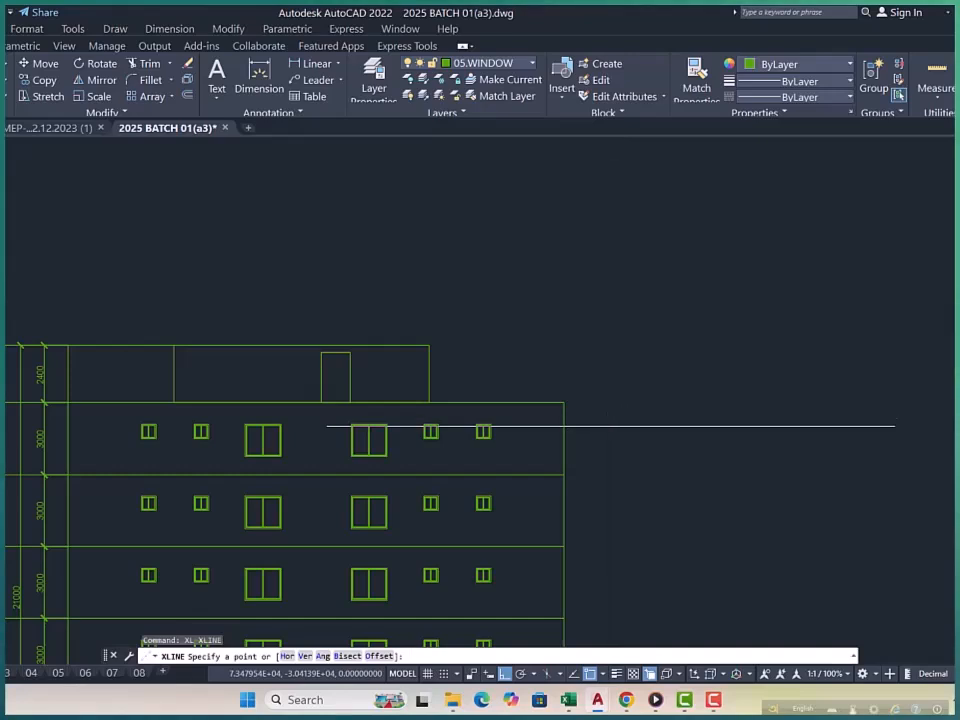
text(h)
key(Return)
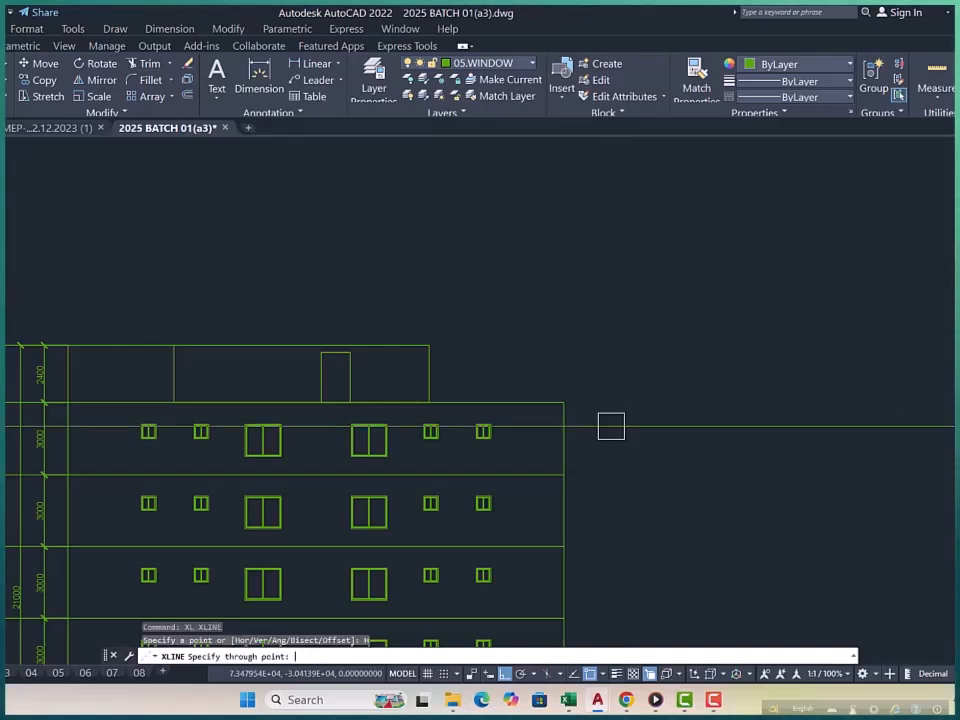
key(Escape)
key(Escape)
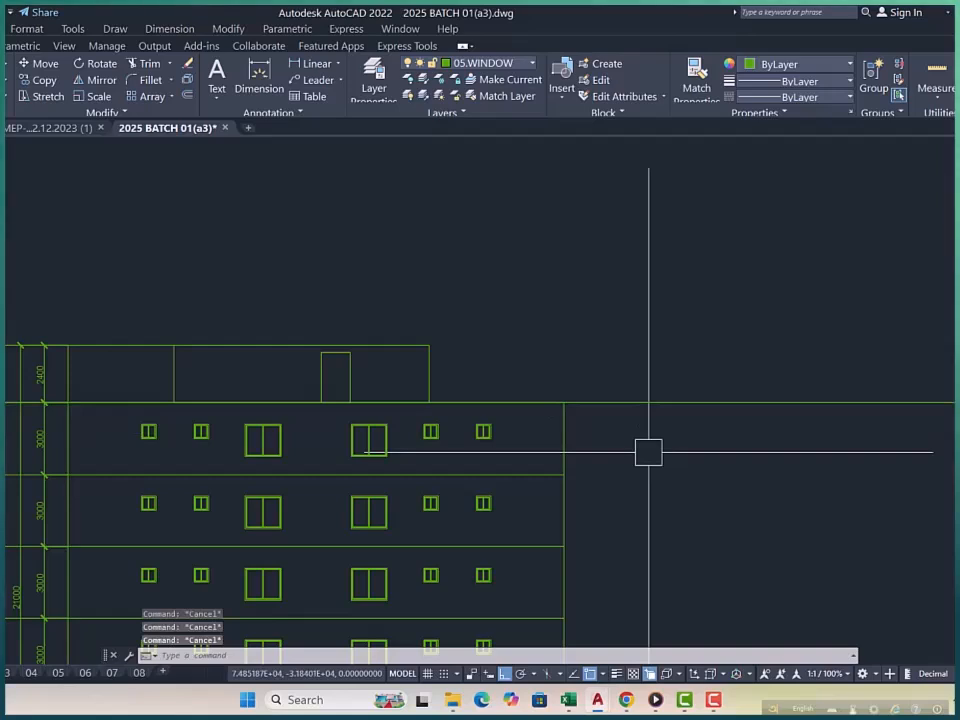
Step: Offset the roof floor construction line 900 upward
text(o)
key(Return)
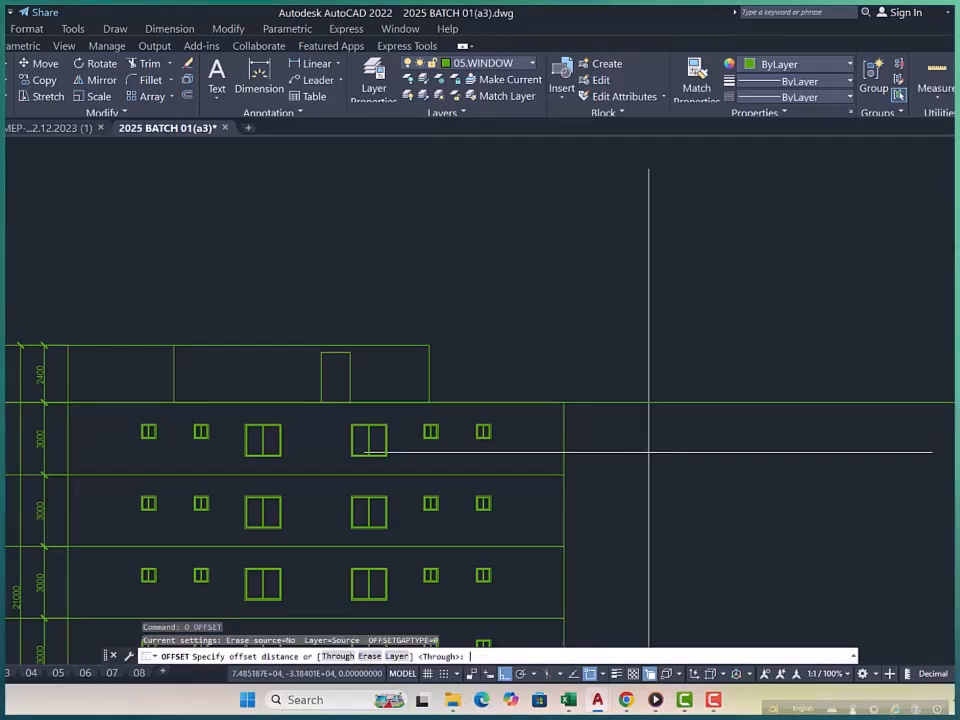
key(Return)
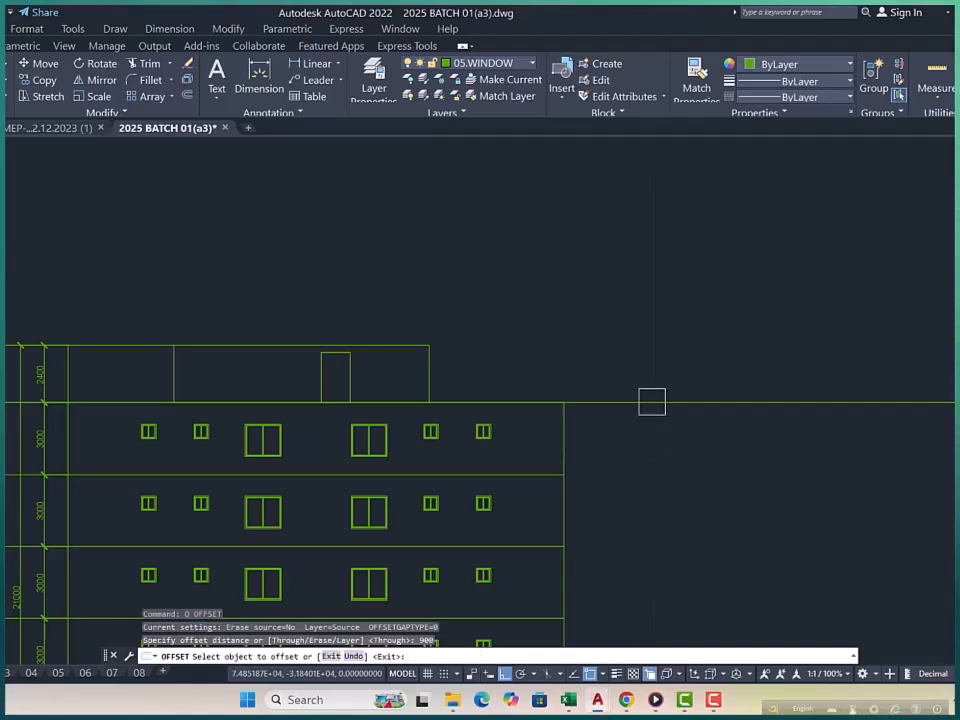
click(647, 401)
click(670, 350)
key(Escape)
key(Escape)
key(Escape)
key(Escape)
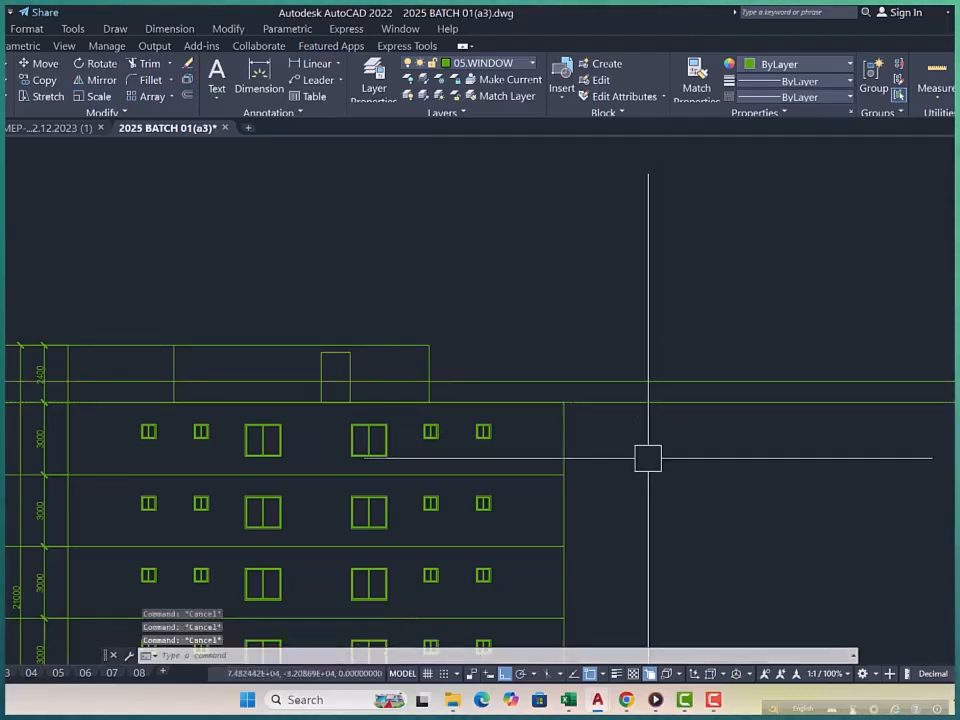
Step: Draw a parapet rectangle between the two construction lines, from the stair room's right wall to the building's right outer wall
text(rec)
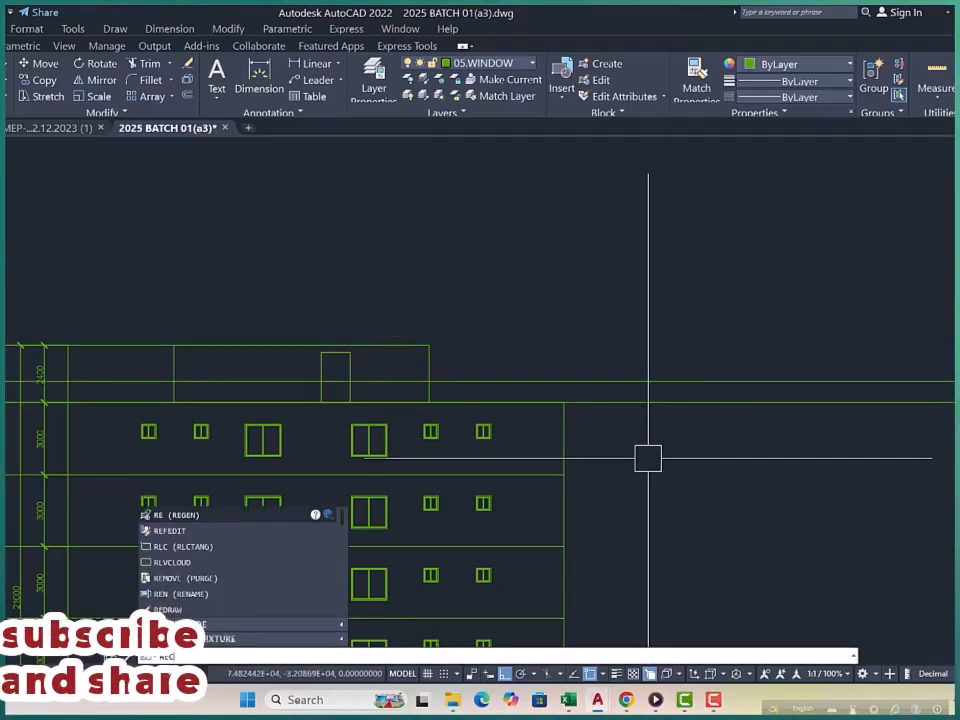
key(Return)
click(301, 374)
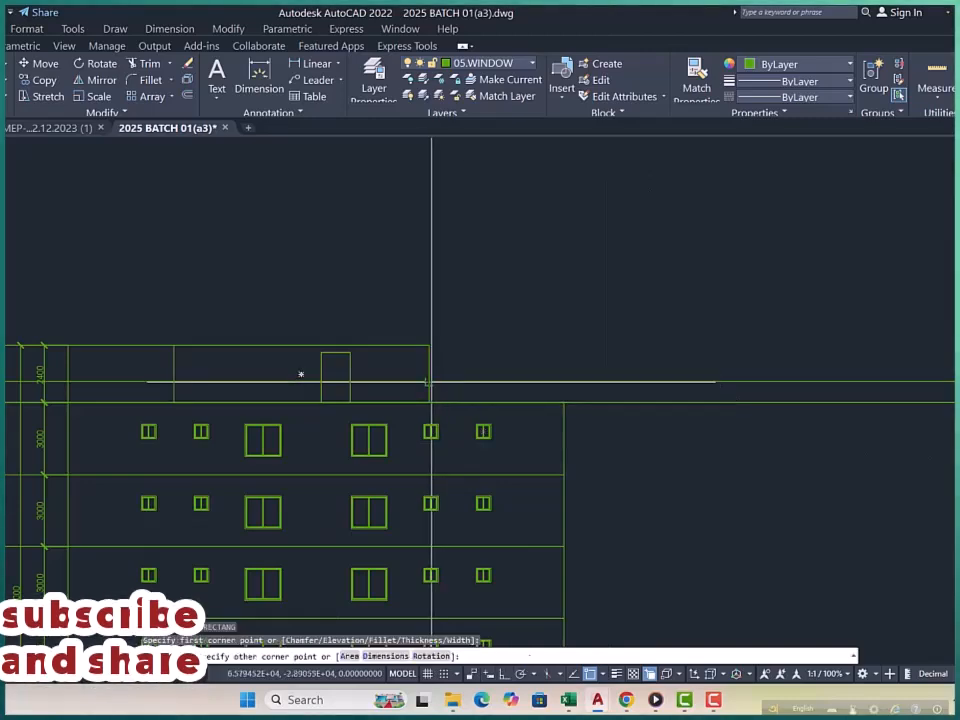
scroll(611, 403, down, 3)
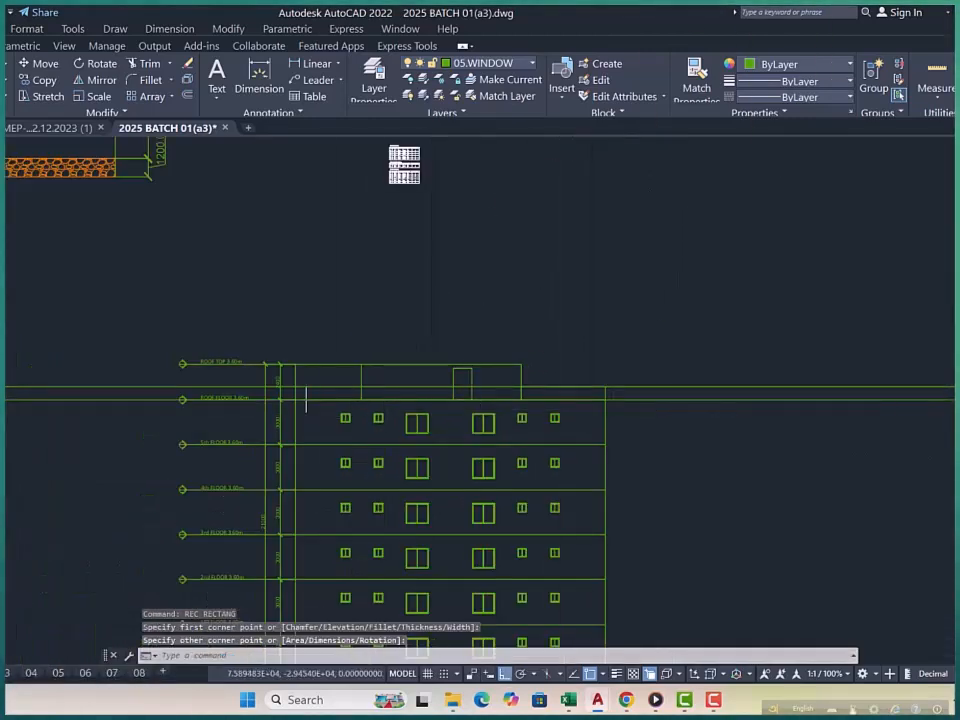
Step: Draw a parapet rectangle between the two construction lines, from the building's left outer wall to the stair room's left wall
scroll(318, 398, up, 5)
key(space)
scroll(388, 315, down, 4)
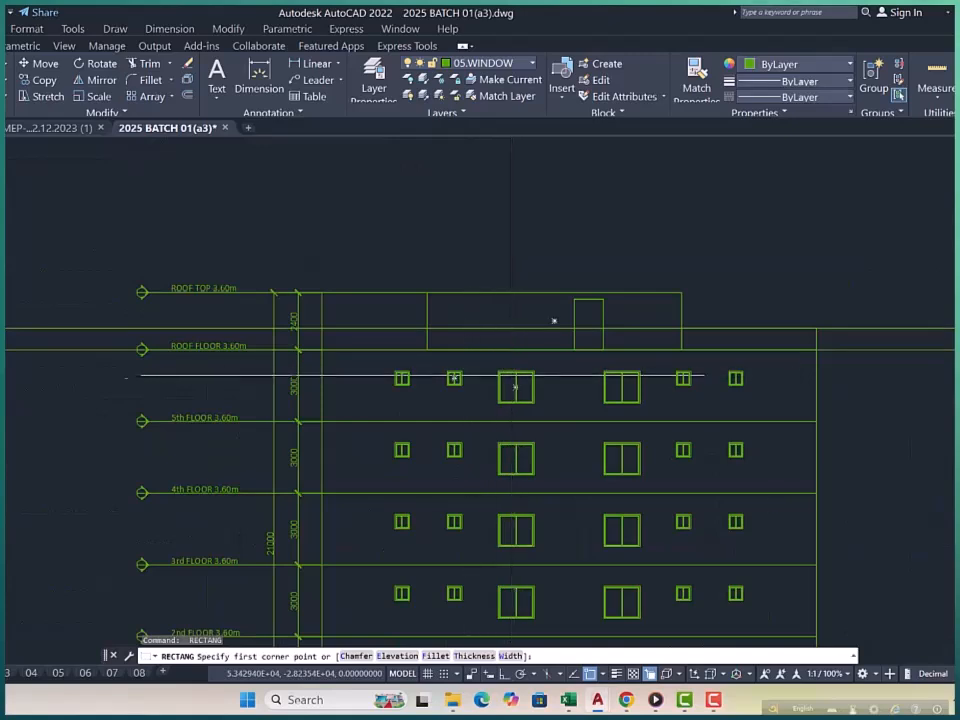
scroll(340, 360, up, 3)
click(306, 340)
click(476, 306)
scroll(702, 297, down, 3)
key(Escape)
key(Escape)
Step: Erase the two horizontal construction lines at the roof level of the north elevation
click(379, 255)
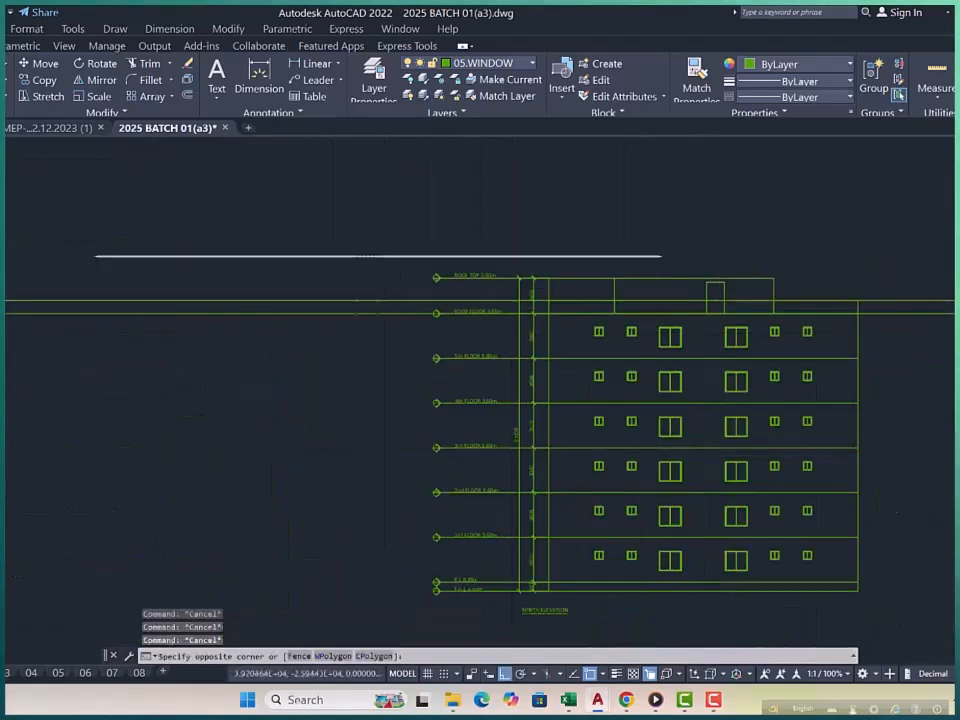
click(292, 380)
text(e)
key(Return)
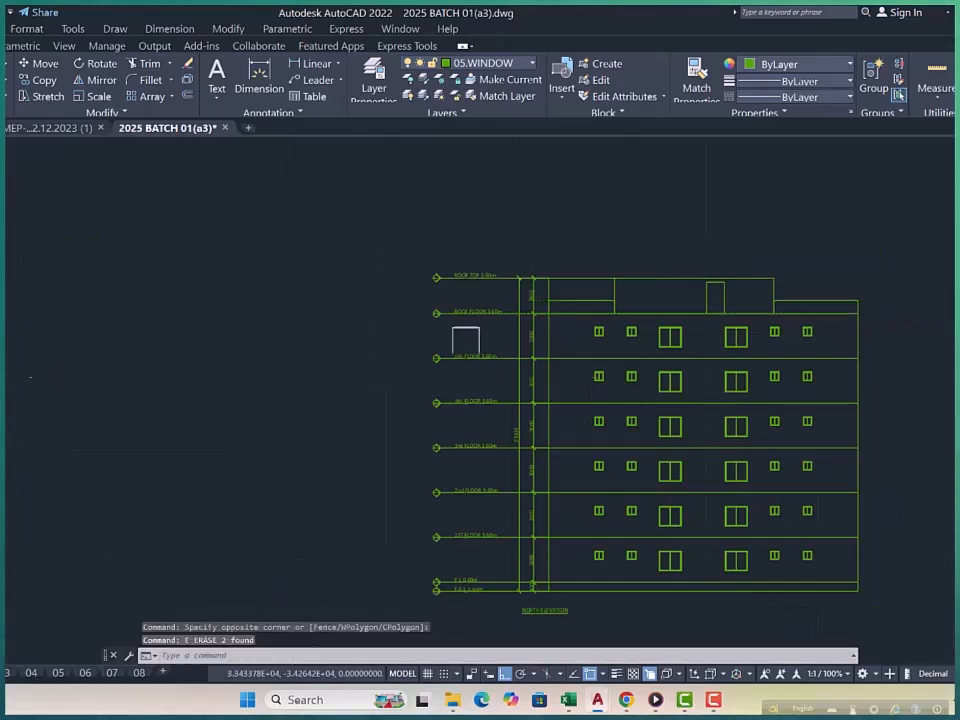
Step: Check the parapet and stair room outlines of the north elevation against the roof floor plan
scroll(641, 327, up, 2)
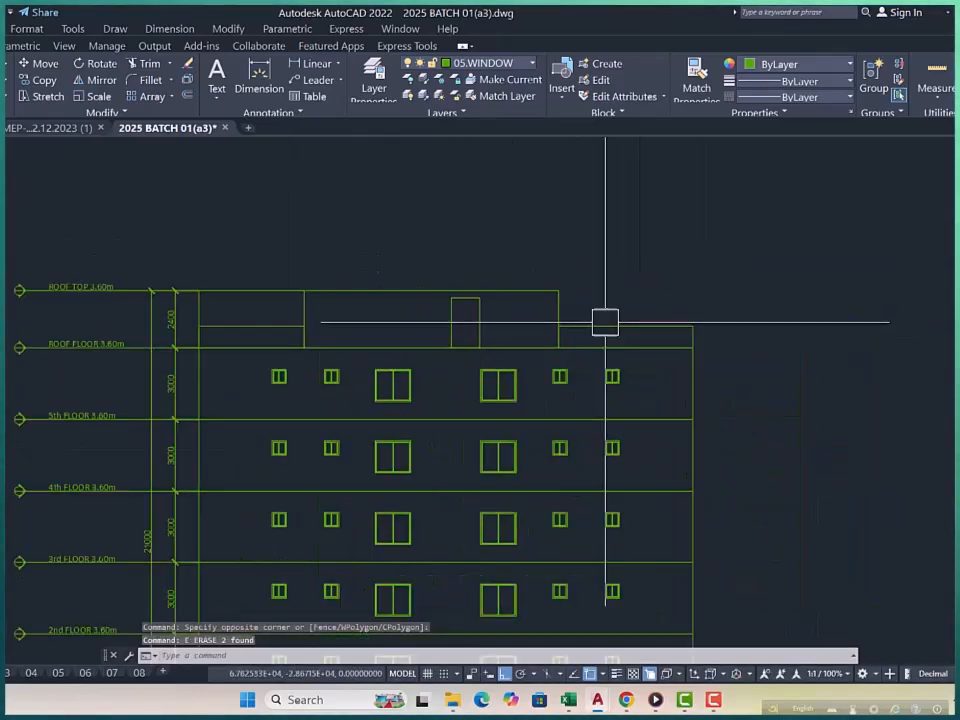
click(606, 324)
key(Escape)
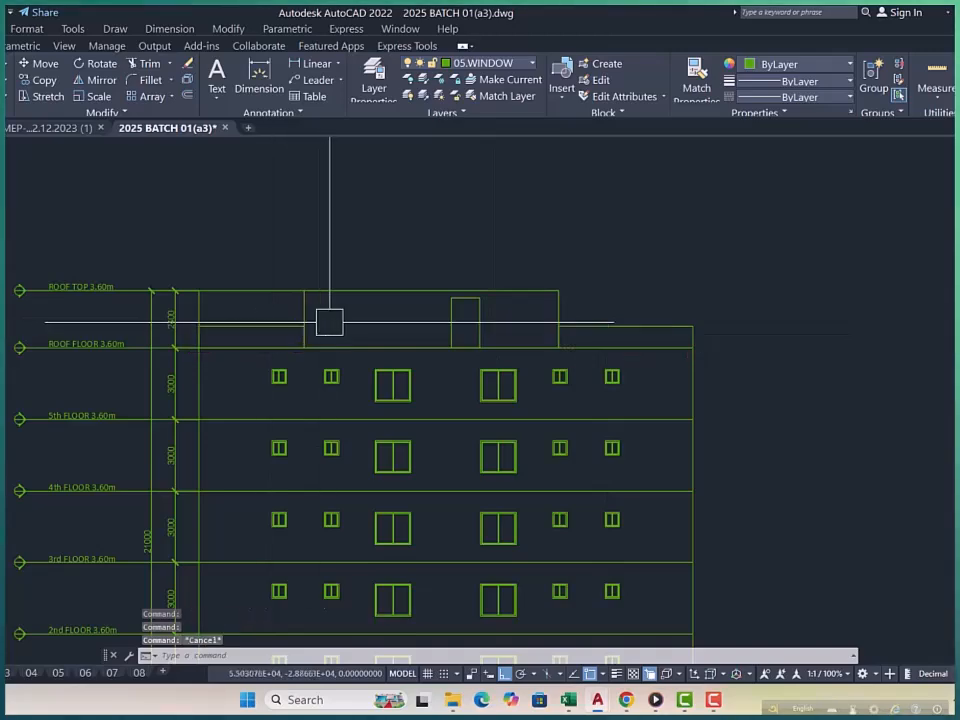
click(365, 288)
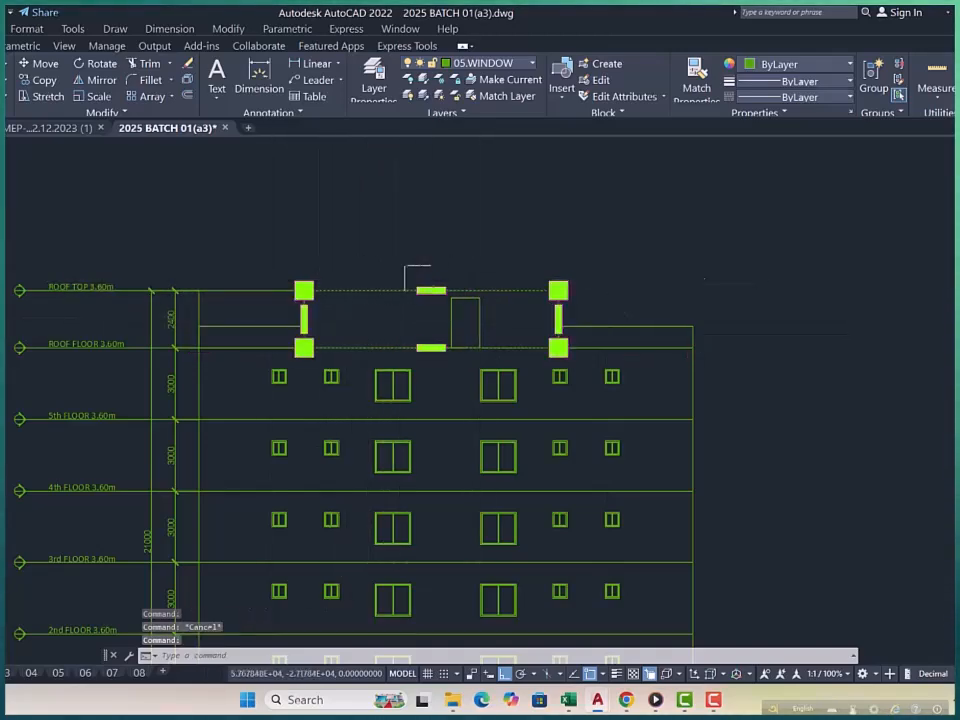
key(Escape)
scroll(460, 300, down, 8)
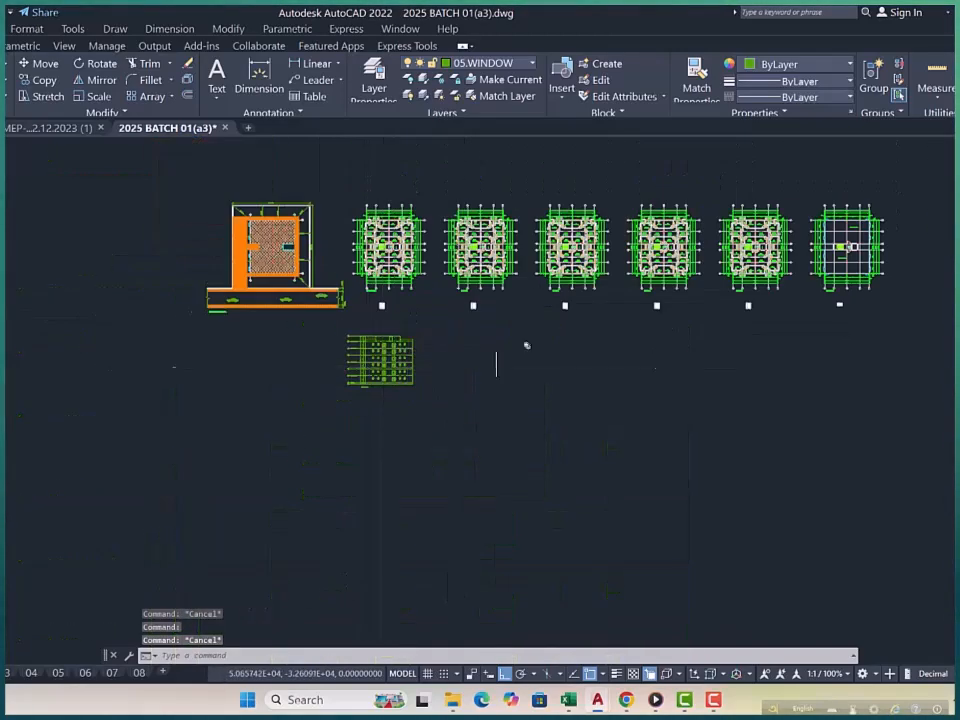
scroll(846, 245, up, 10)
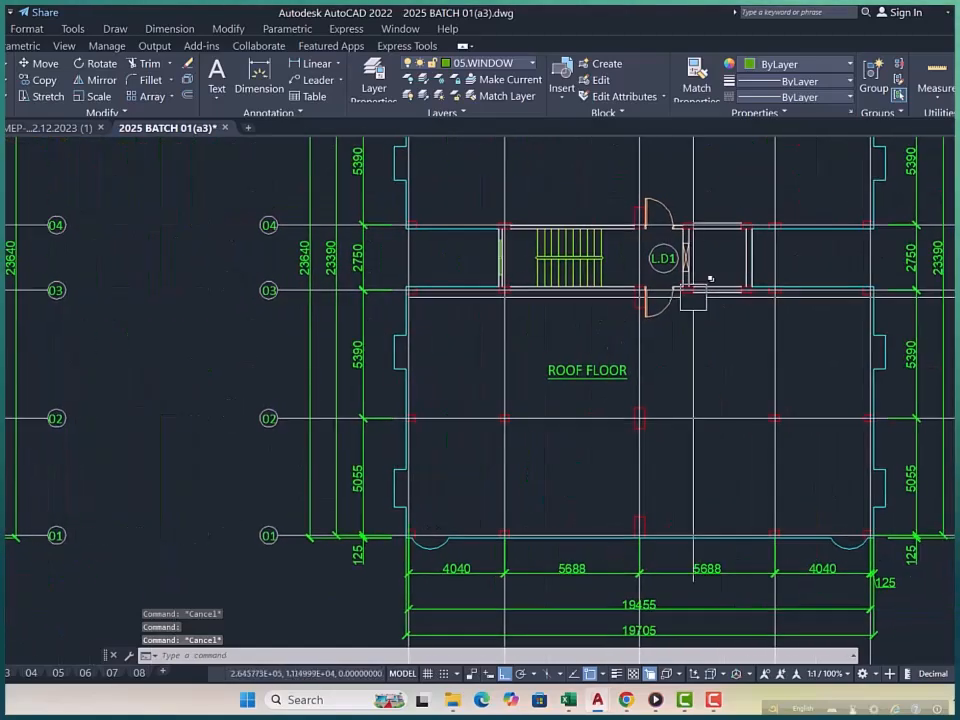
scroll(525, 290, down, 6)
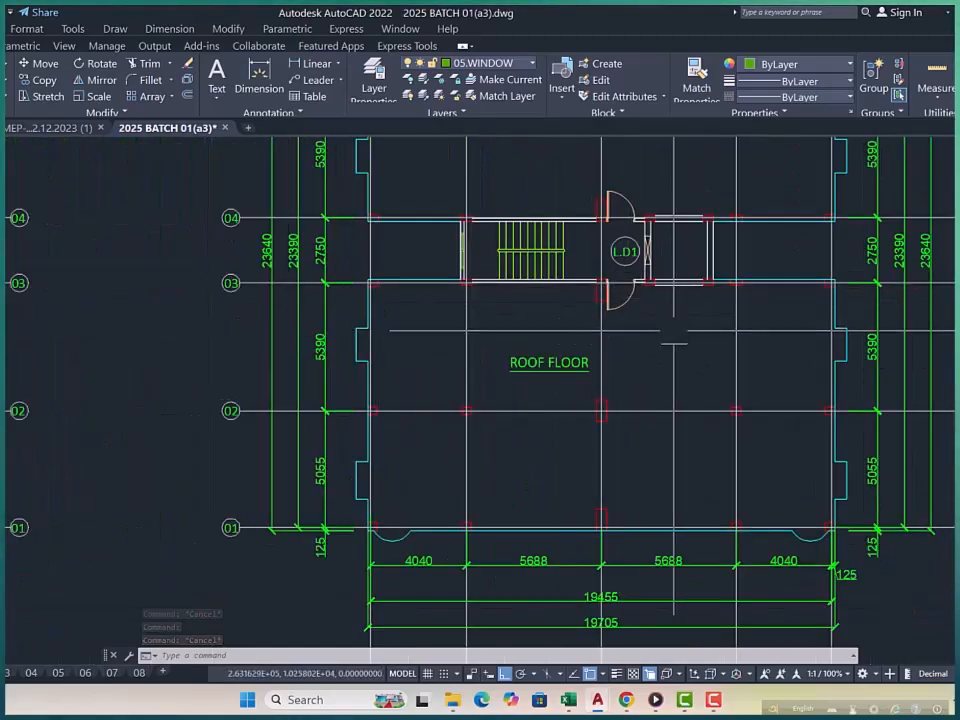
scroll(688, 287, down, 5)
scroll(163, 287, up, 6)
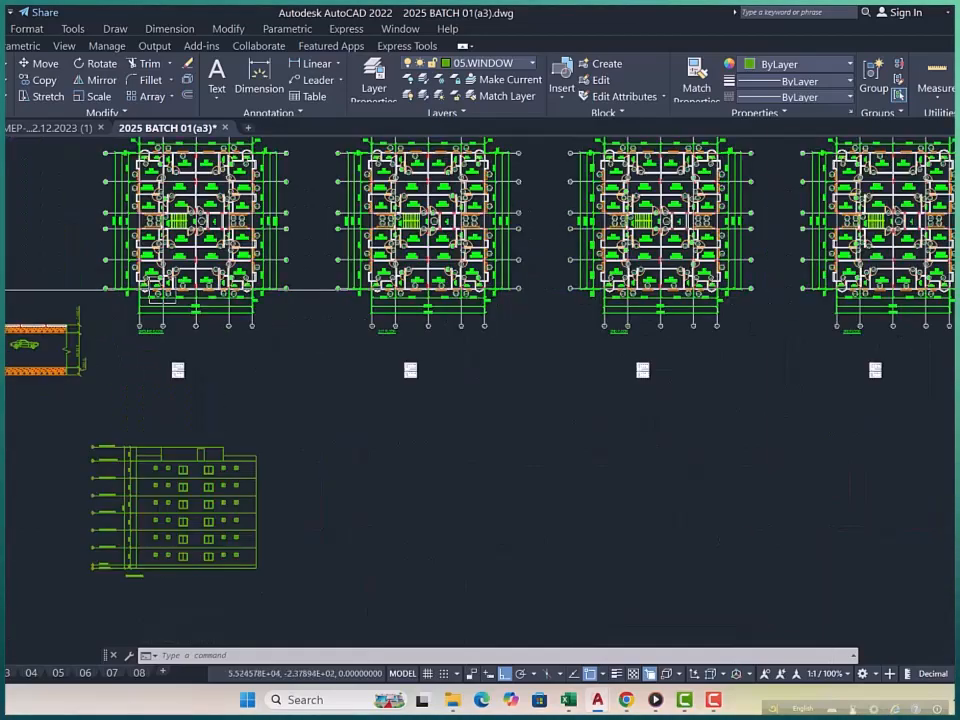
Step: Compare the W1 and W3 windows along grid 01 of the ground floor plan with the windows in the north elevation
scroll(395, 241, down, 5)
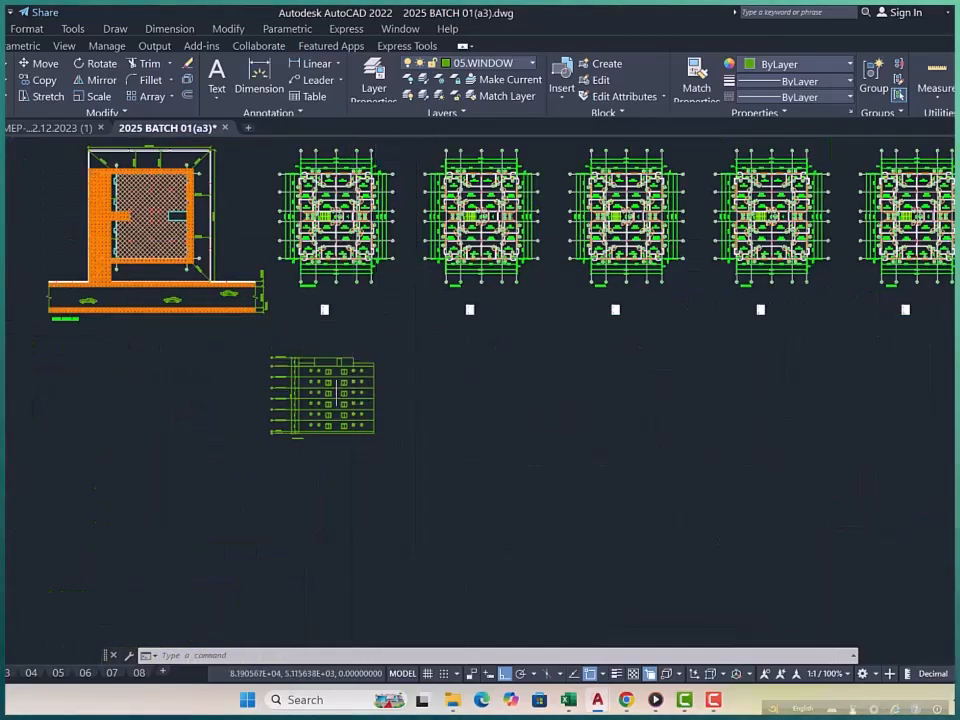
scroll(342, 394, up, 5)
middle_drag(332, 382, 361, 481)
scroll(361, 481, down, 2)
scroll(305, 272, up, 10)
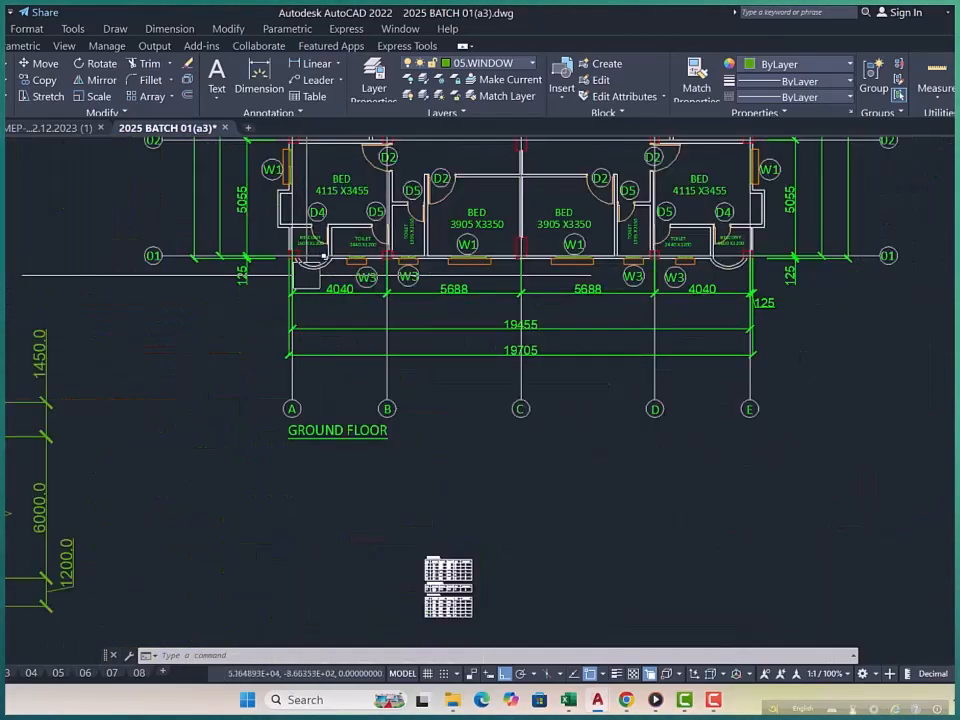
scroll(522, 210, down, 6)
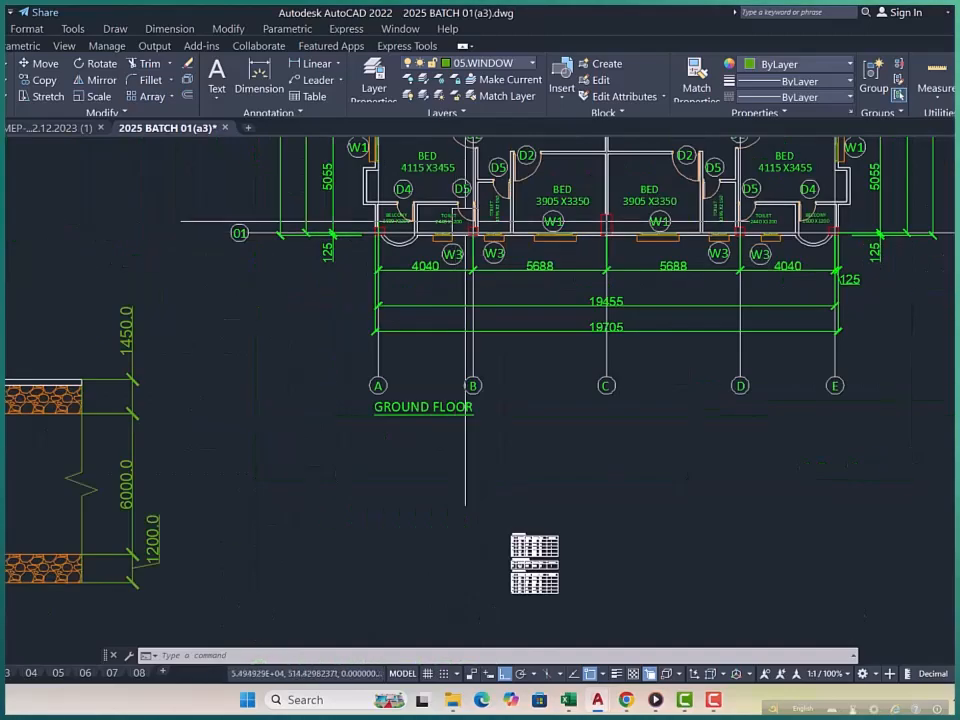
middle_drag(463, 381, 454, 214)
scroll(468, 307, down, 2)
scroll(468, 307, up, 3)
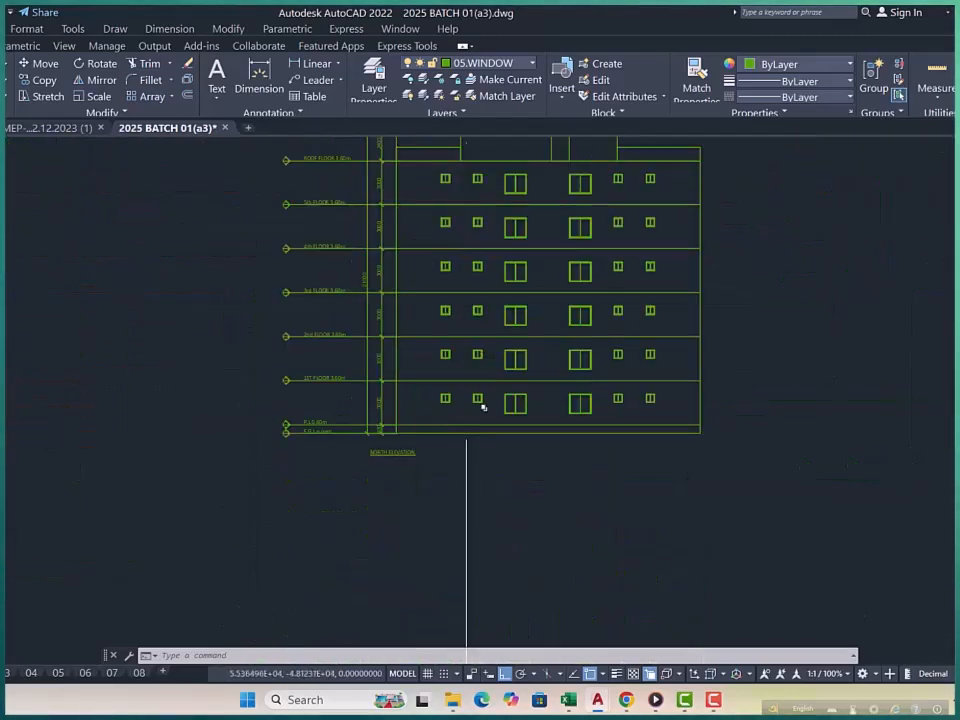
scroll(471, 379, down, 3)
middle_drag(455, 322, 461, 402)
scroll(461, 402, down, 3)
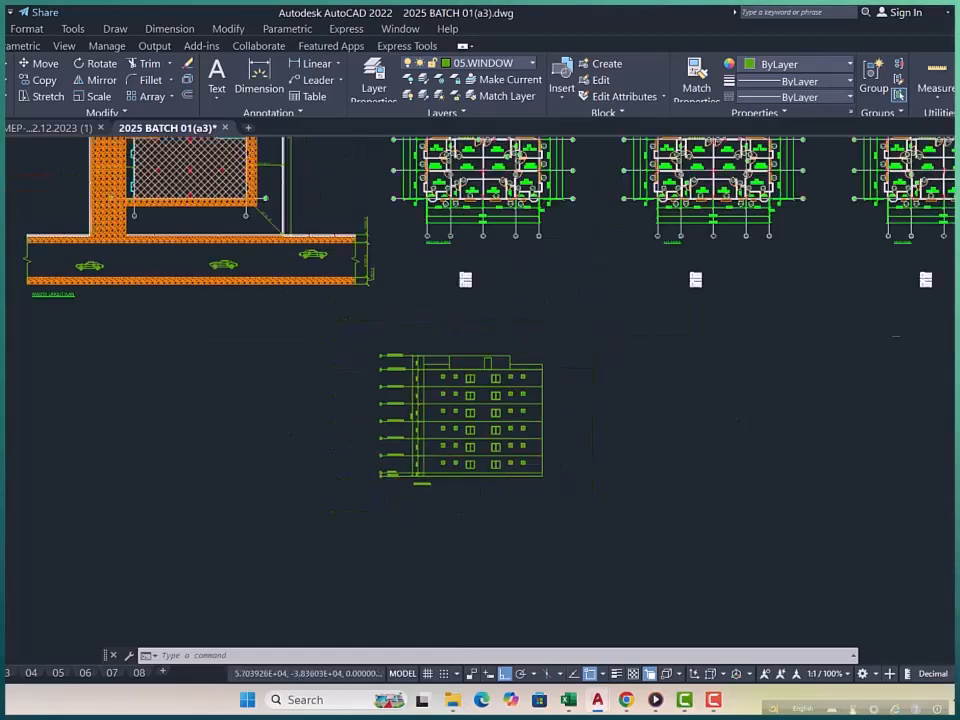
scroll(482, 325, up, 5)
scroll(482, 325, down, 3)
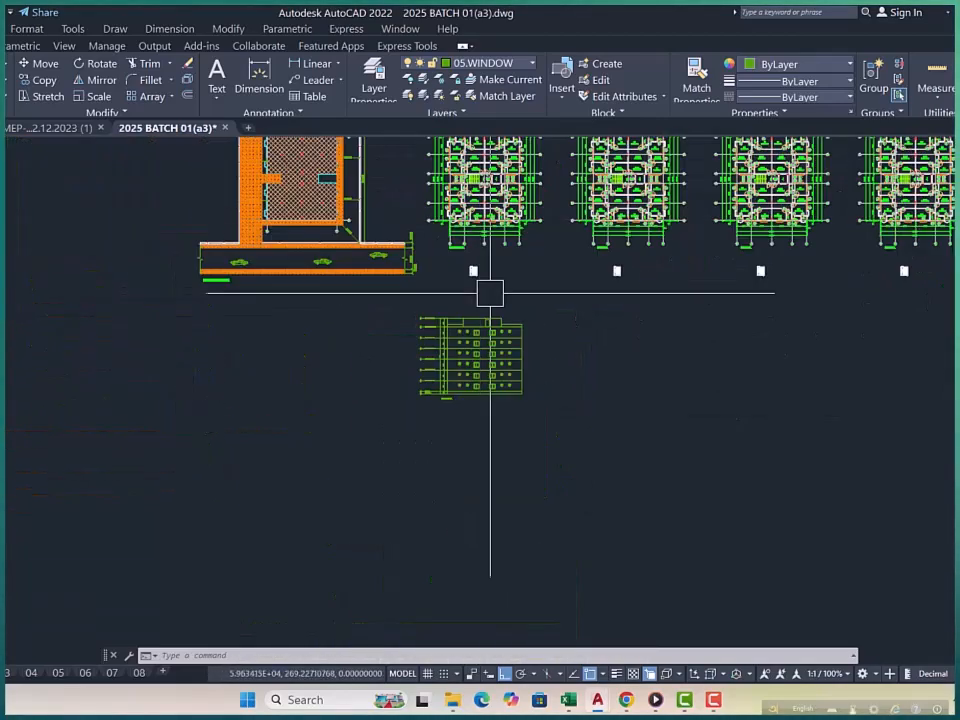
scroll(489, 381, up, 6)
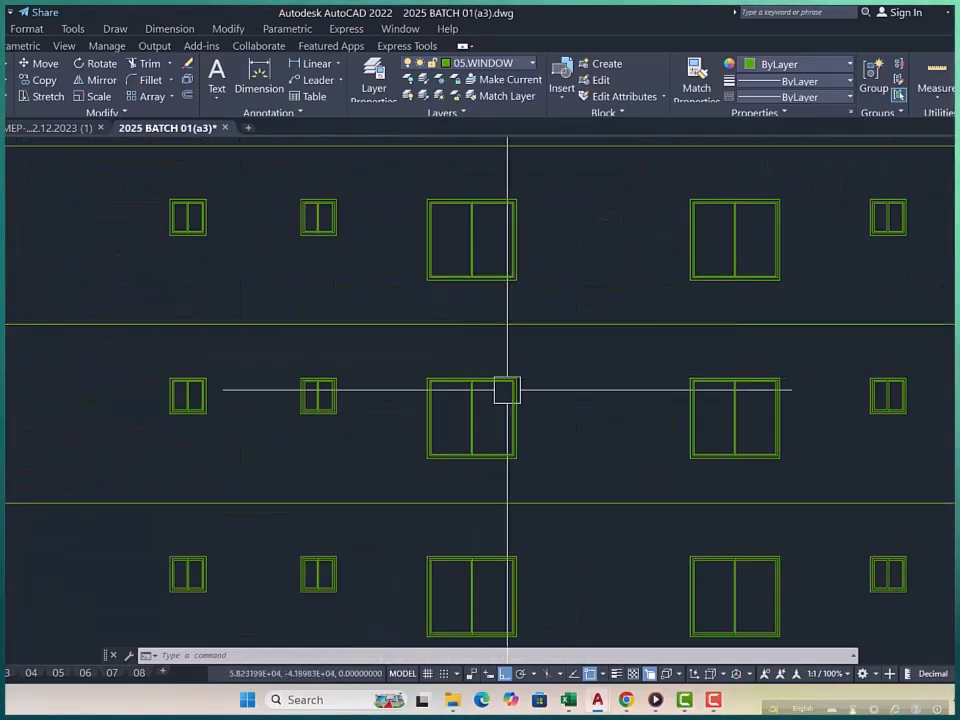
middle_drag(549, 390, 483, 388)
scroll(444, 376, down, 2)
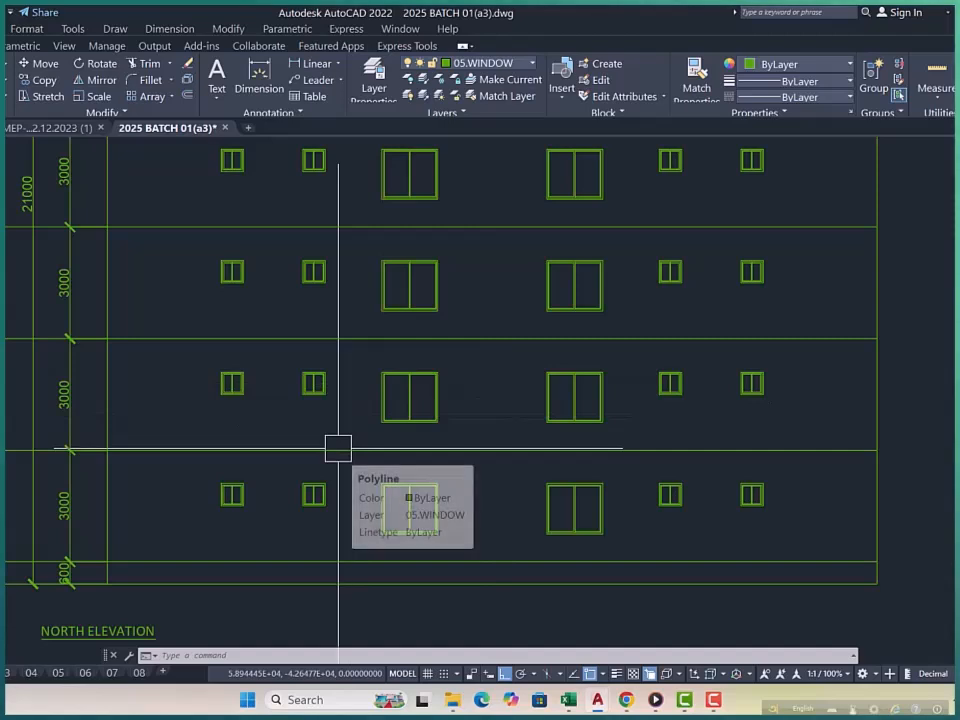
key(ctrl+3)
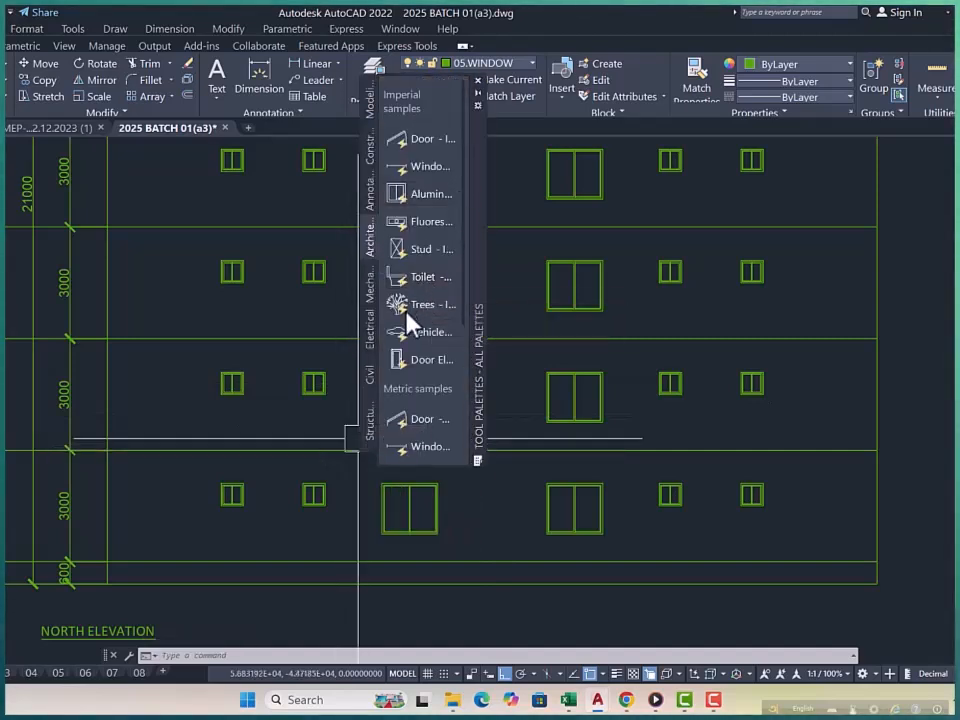
click(418, 196)
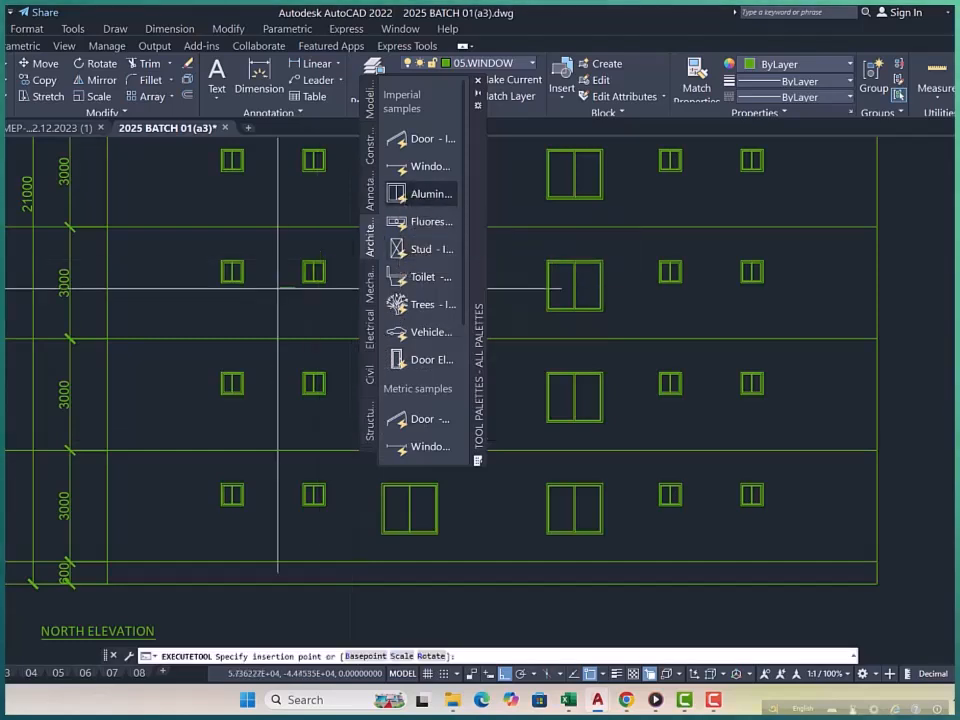
scroll(268, 302, up, 2)
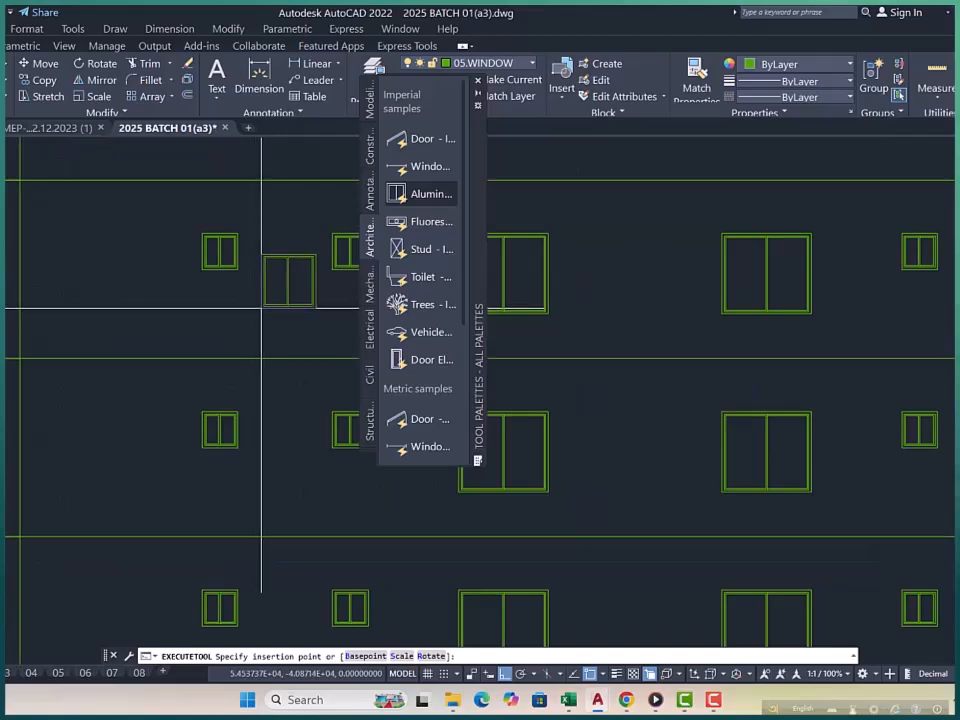
key(Escape)
scroll(261, 307, down, 3)
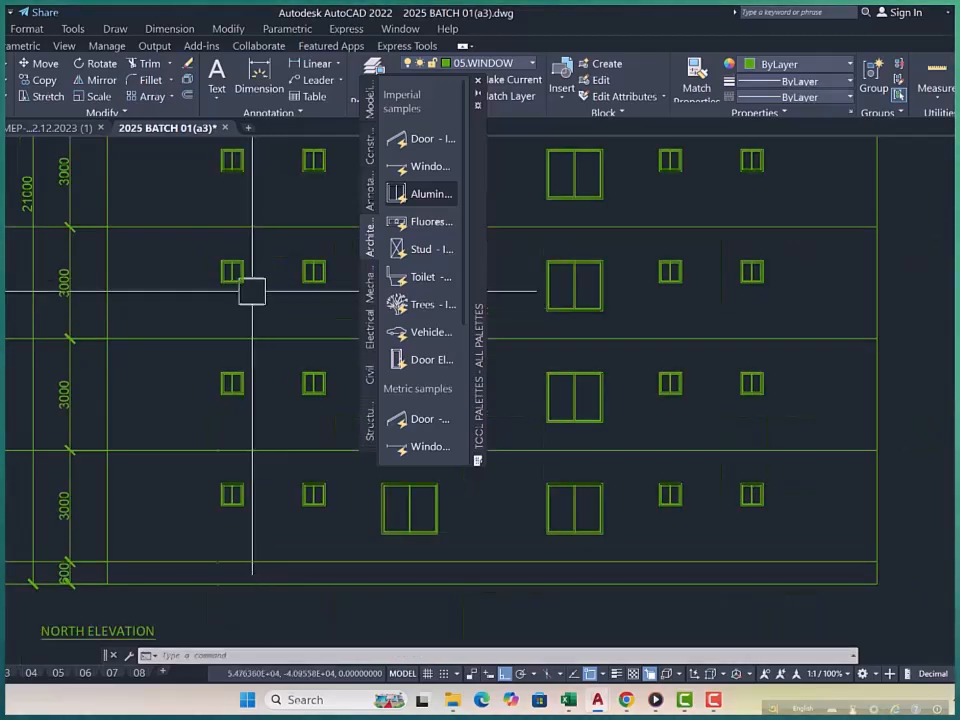
Step: Close the tool palettes and examine the door, lift door and window schedules beneath the ground floor plan
scroll(240, 299, down, 8)
scroll(90, 289, up, 3)
scroll(118, 294, up, 6)
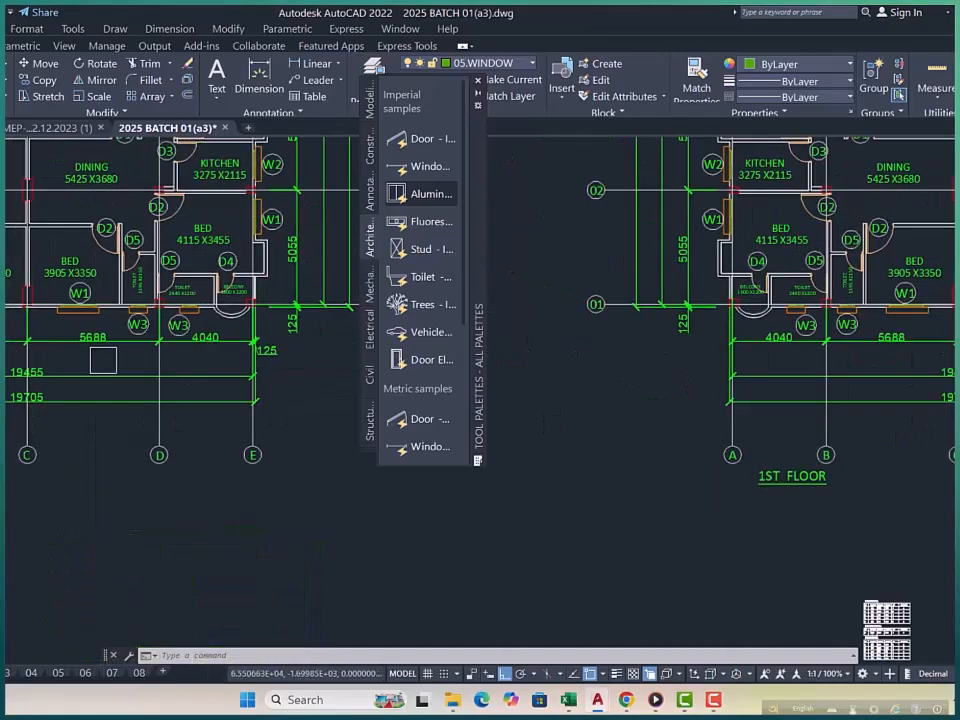
scroll(126, 366, down, 4)
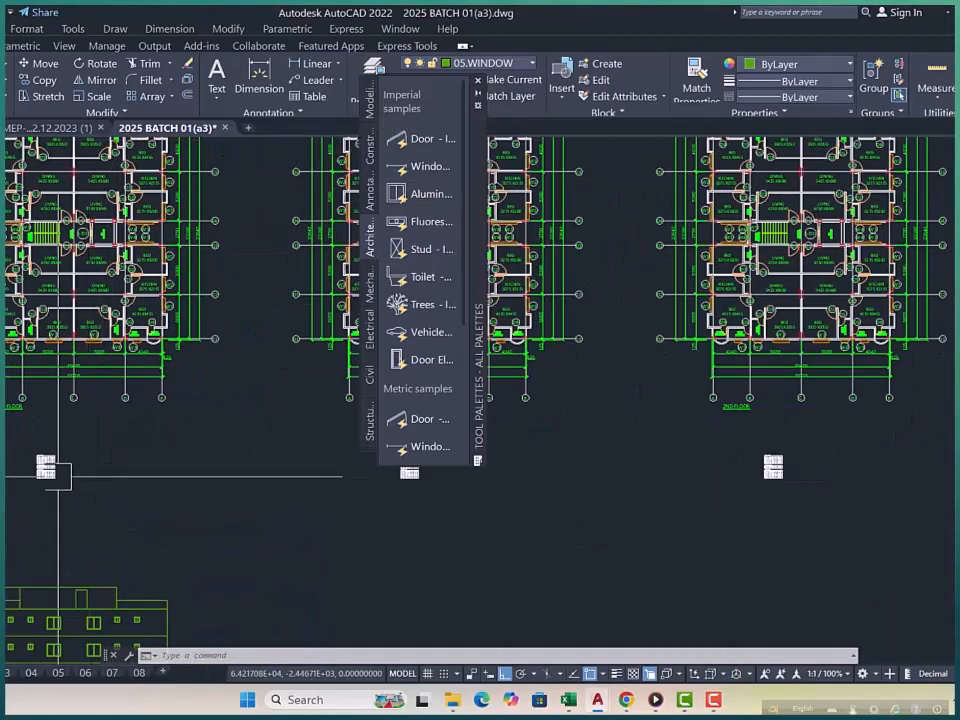
scroll(51, 472, up, 9)
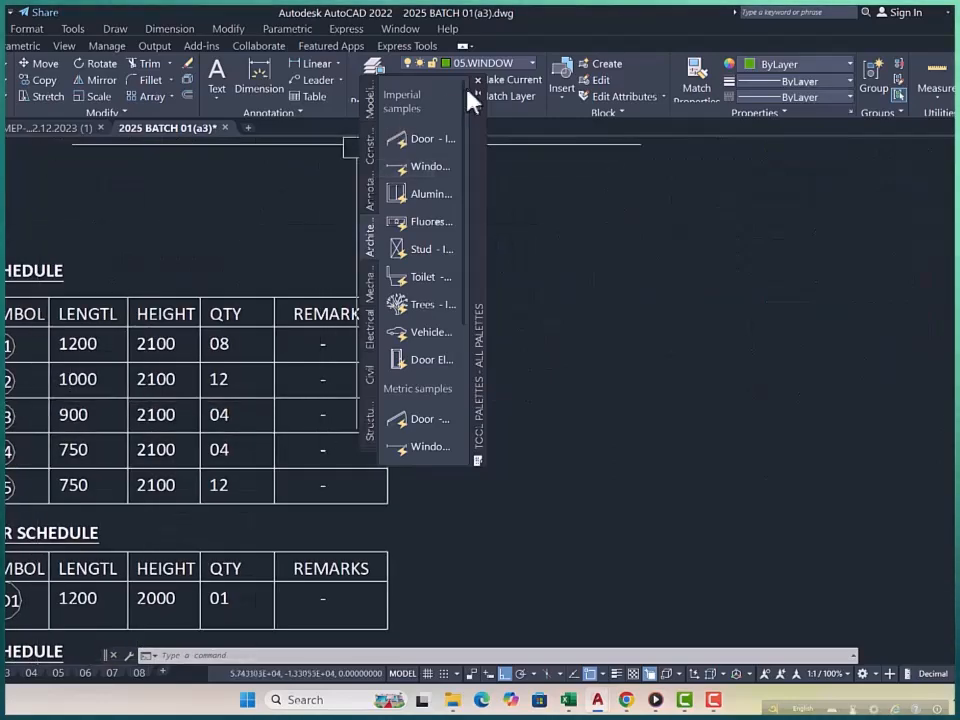
scroll(268, 332, down, 8)
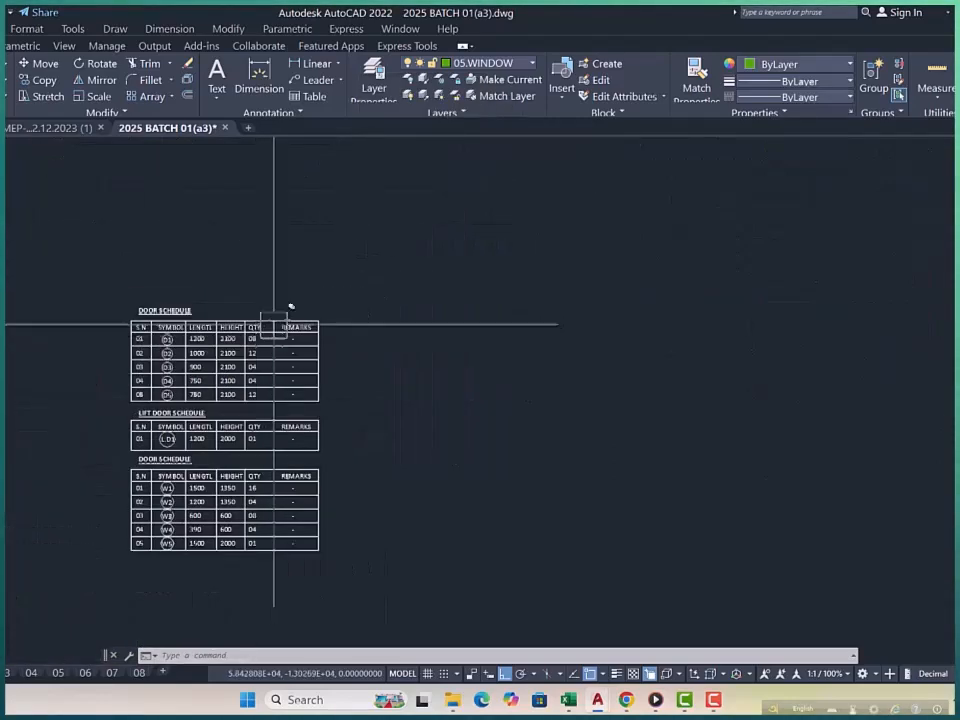
scroll(298, 355, down, 5)
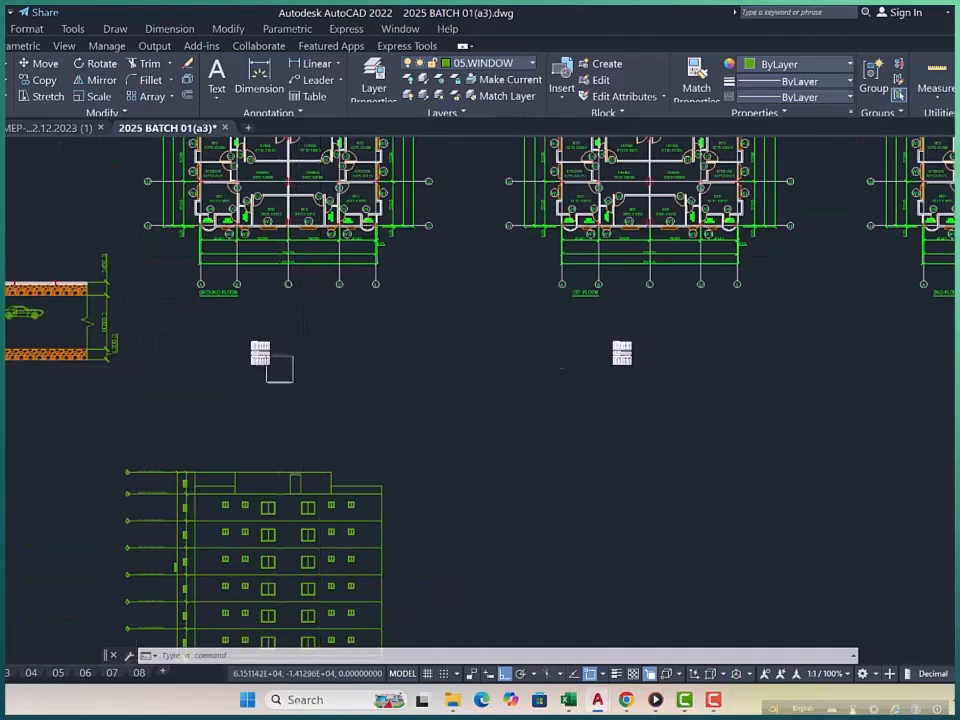
scroll(264, 345, up, 12)
scroll(264, 345, down, 10)
Step: Examine the schedules beneath the upper floor plans, ending with the ones under the roof floor plan
middle_drag(264, 345, 132, 300)
middle_drag(437, 316, 113, 320)
scroll(410, 310, up, 4)
scroll(433, 269, up, 4)
middle_drag(421, 268, 306, 289)
scroll(229, 298, down, 5)
scroll(176, 334, down, 8)
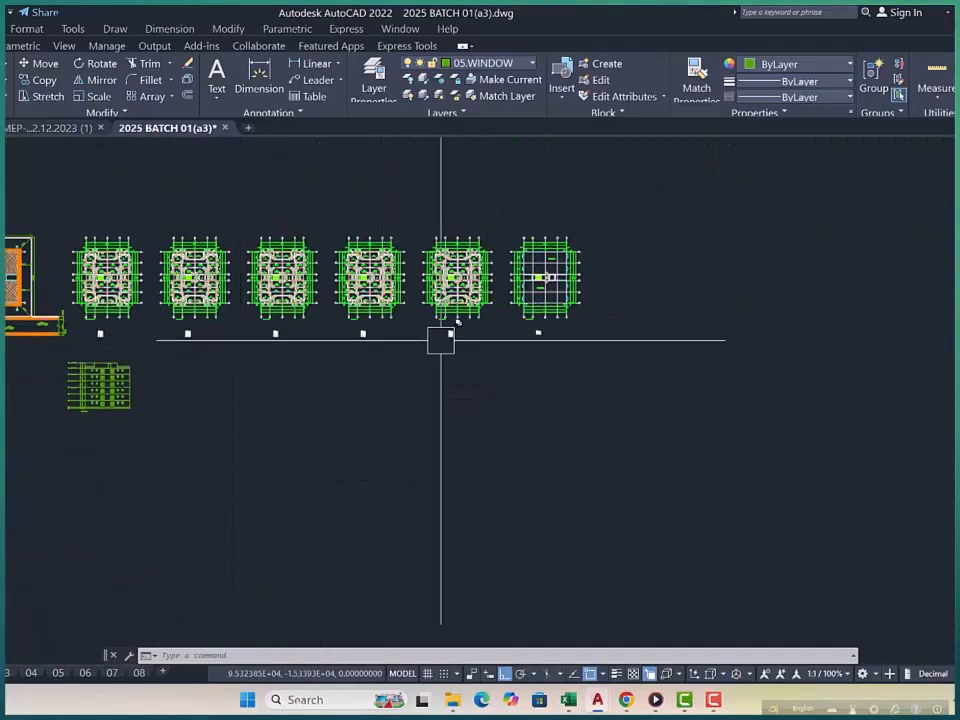
middle_drag(439, 339, 397, 344)
scroll(499, 336, up, 10)
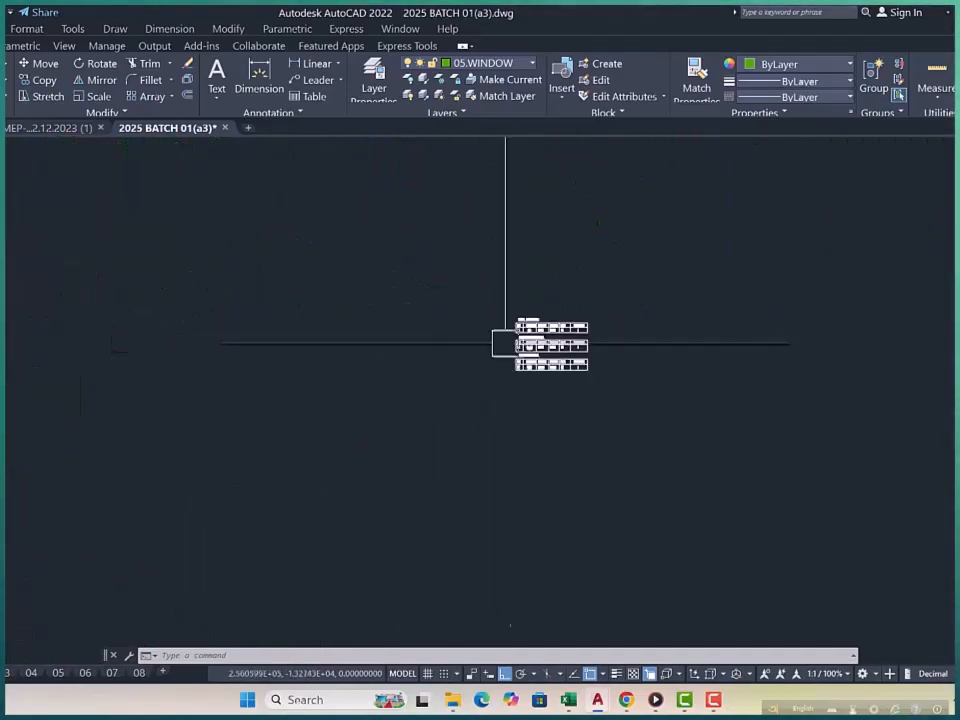
scroll(521, 339, down, 10)
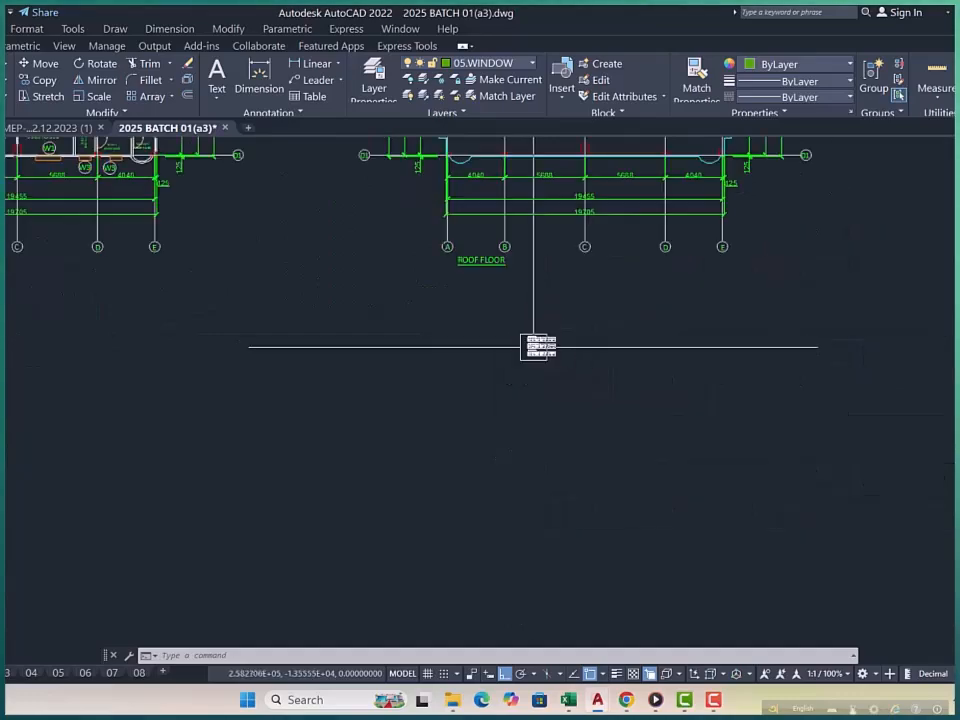
Step: Return to the ground floor plan and look over its door and window schedules again
middle_drag(398, 362, 533, 358)
scroll(373, 371, down, 6)
middle_drag(373, 371, 431, 369)
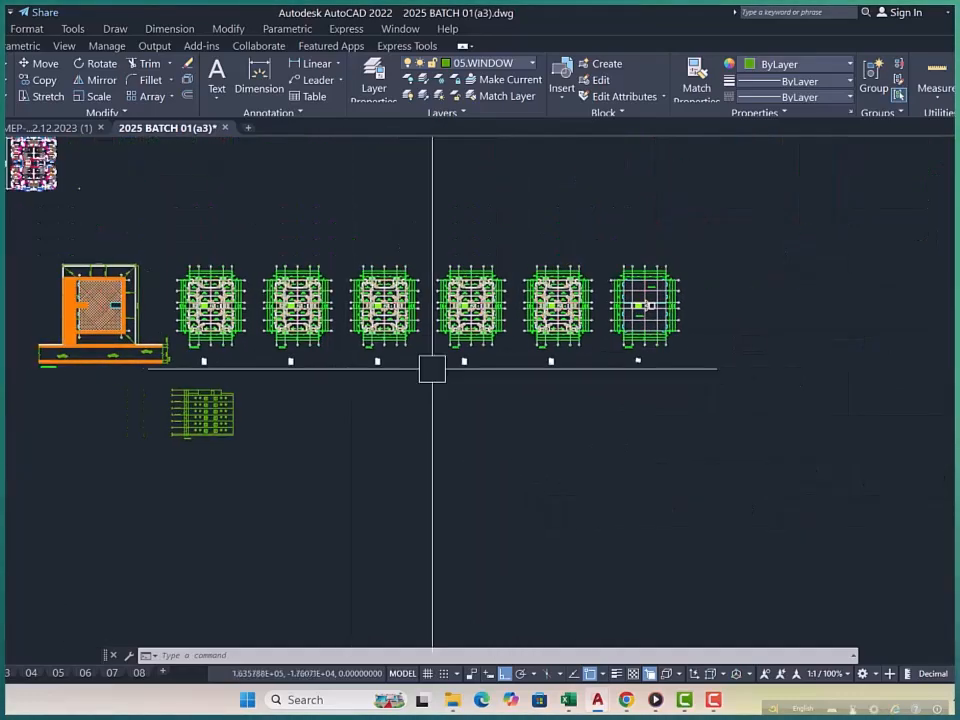
scroll(187, 353, up, 10)
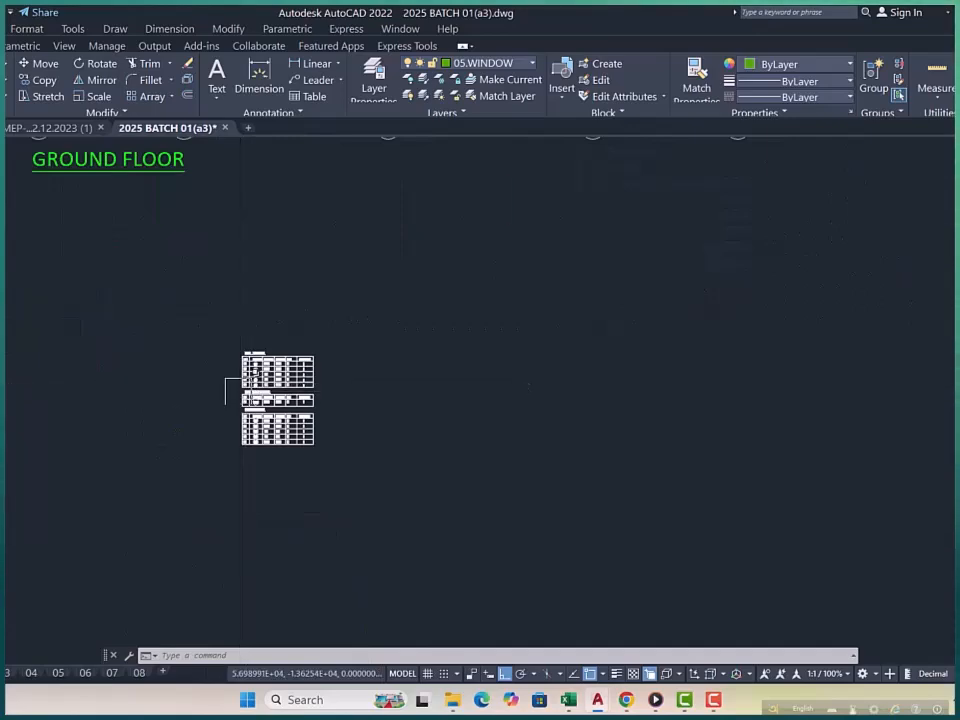
scroll(201, 392, up, 6)
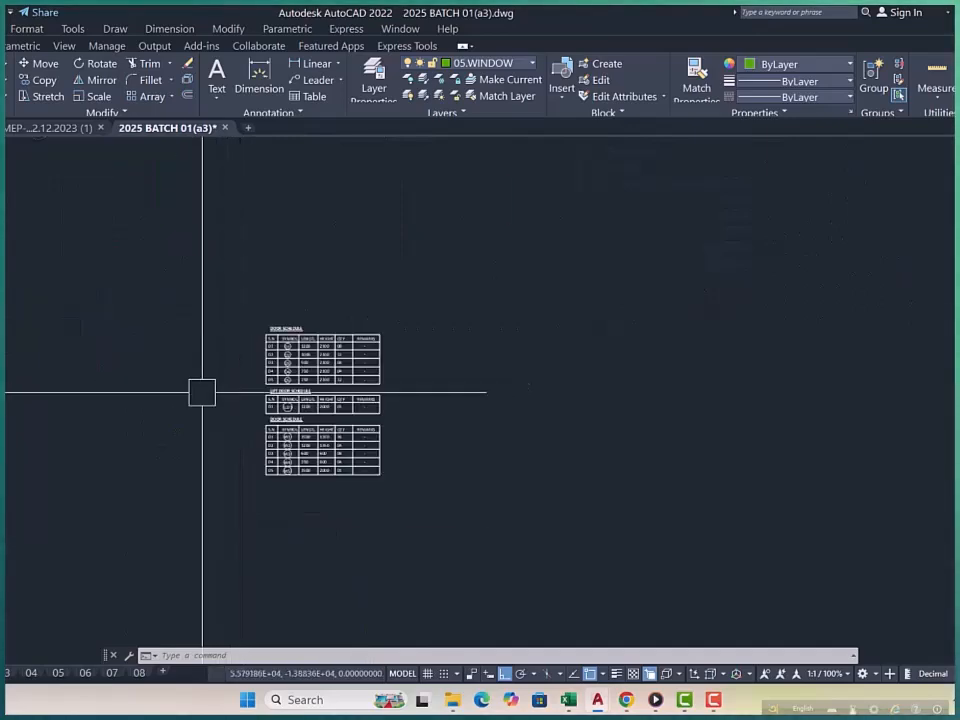
scroll(259, 355, down, 10)
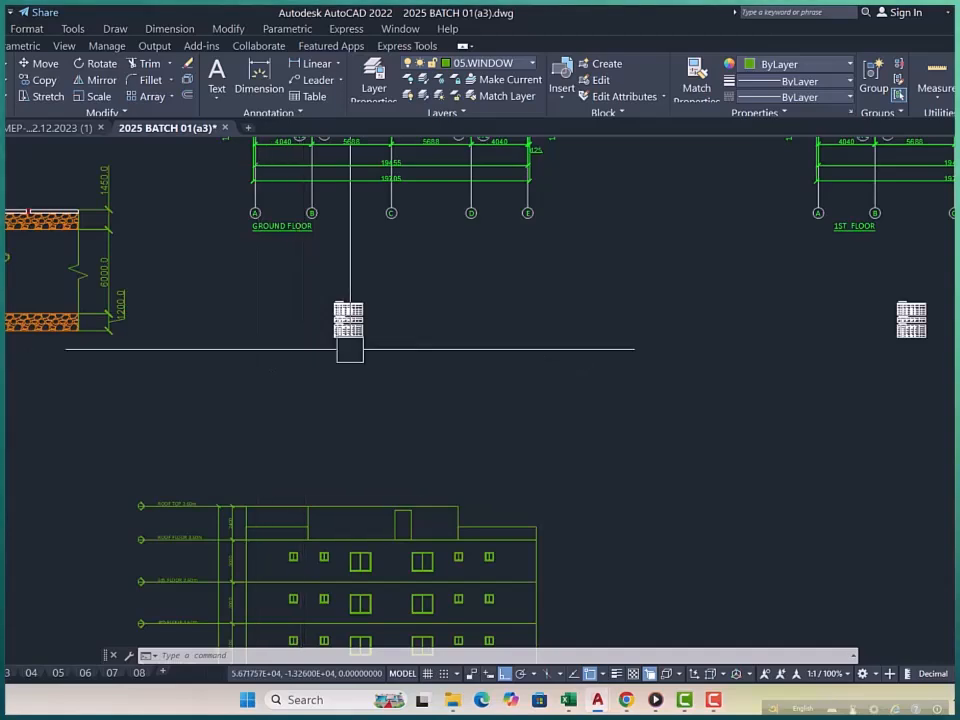
scroll(320, 319, up, 5)
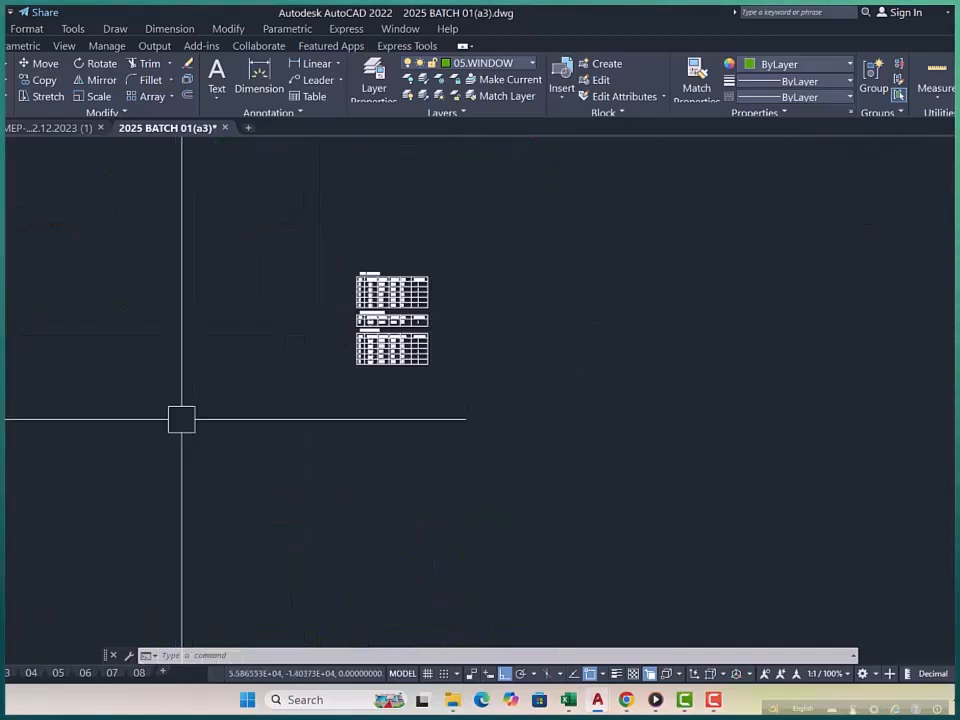
Step: Switch to layout 01 and examine the drawing title in the title block of the master layout plan sheet
click(85, 673)
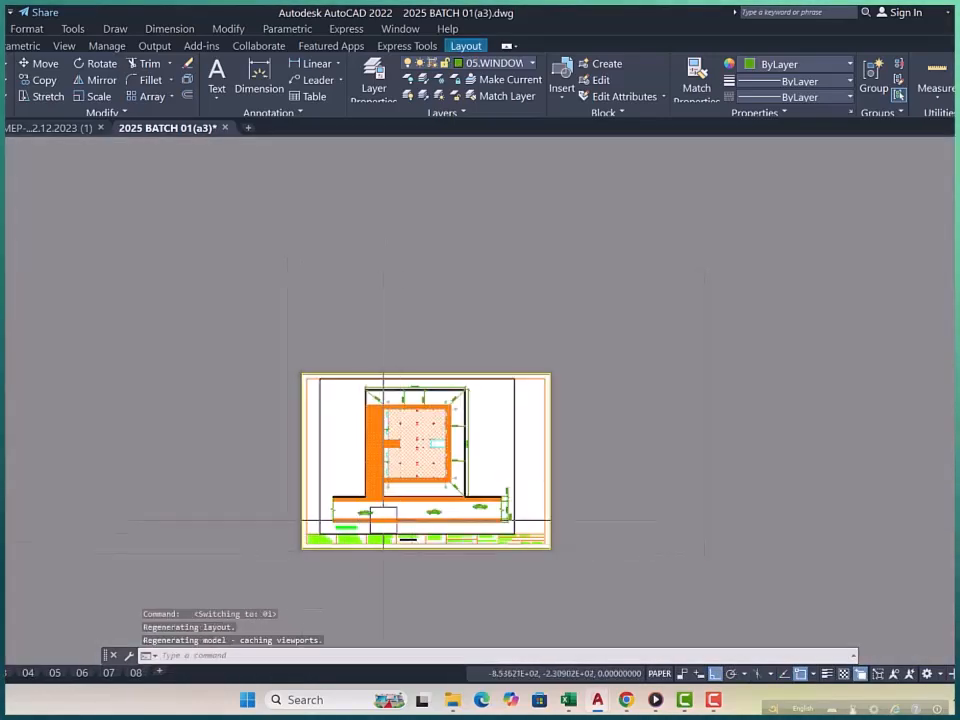
scroll(383, 520, up, 4)
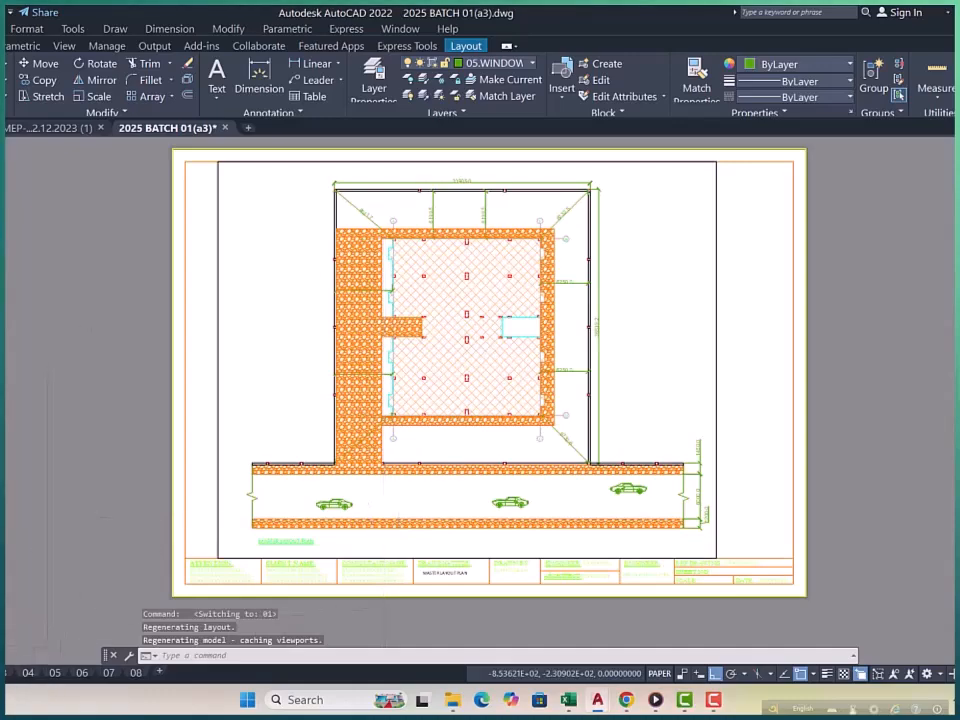
scroll(465, 590, up, 8)
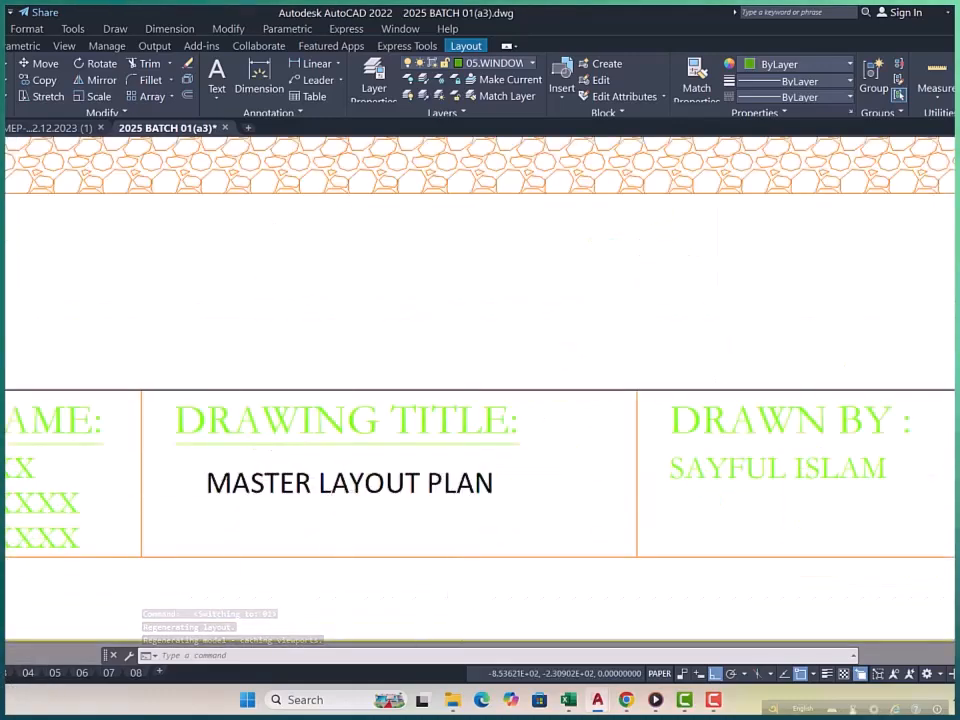
Step: Switch through layouts 02 and 03 and look over the ground floor and 1st floor plan sheets with their schedules
scroll(345, 500, down, 8)
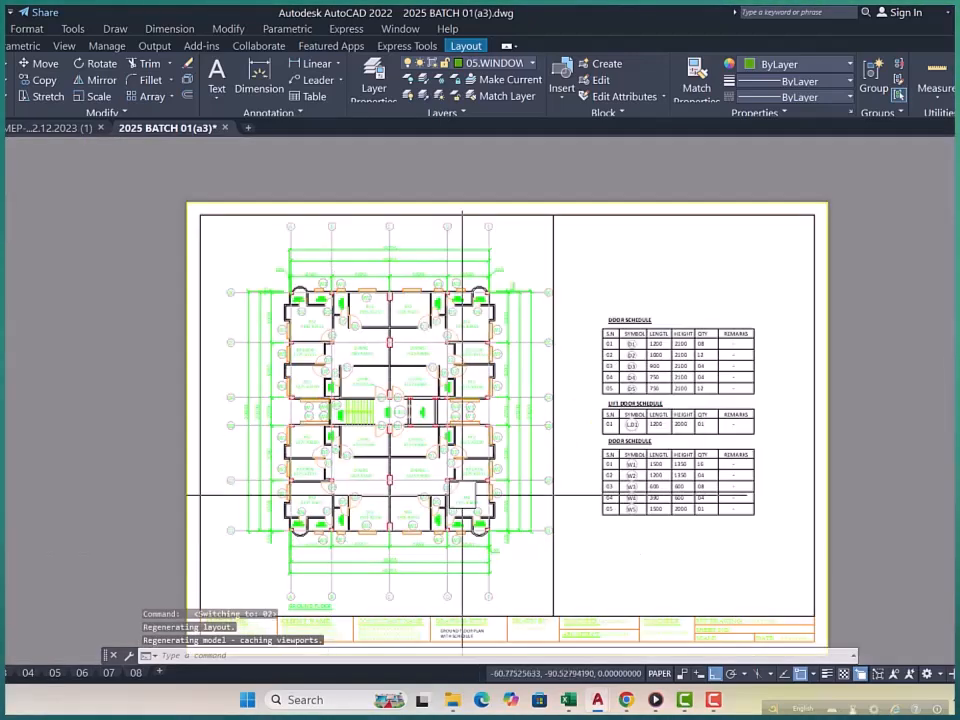
middle_drag(462, 495, 355, 415)
scroll(340, 433, down, 2)
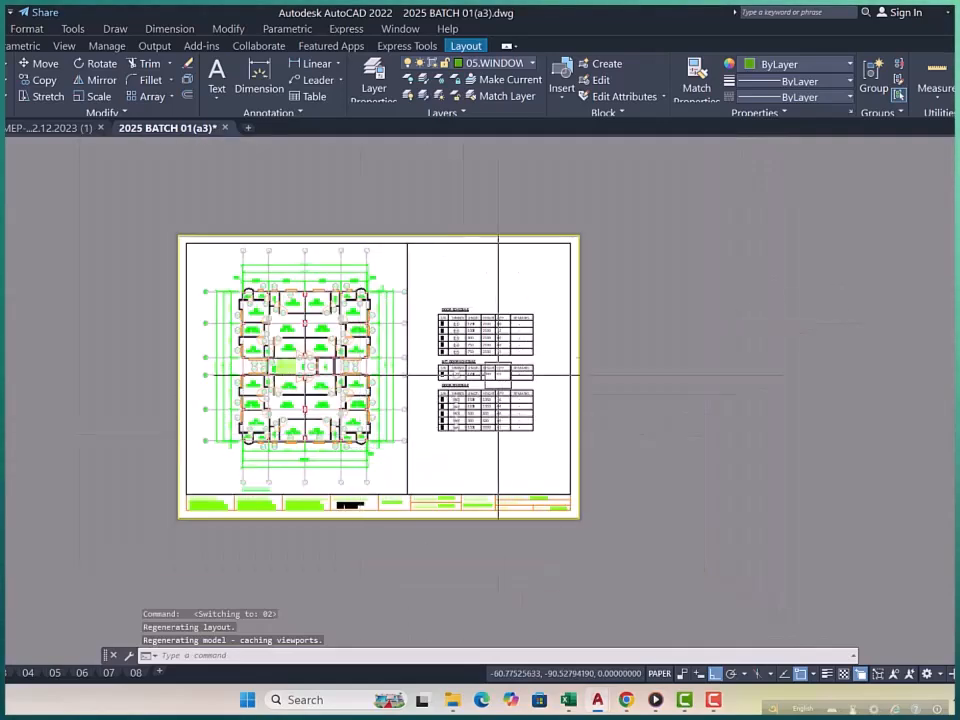
scroll(383, 328, up, 2)
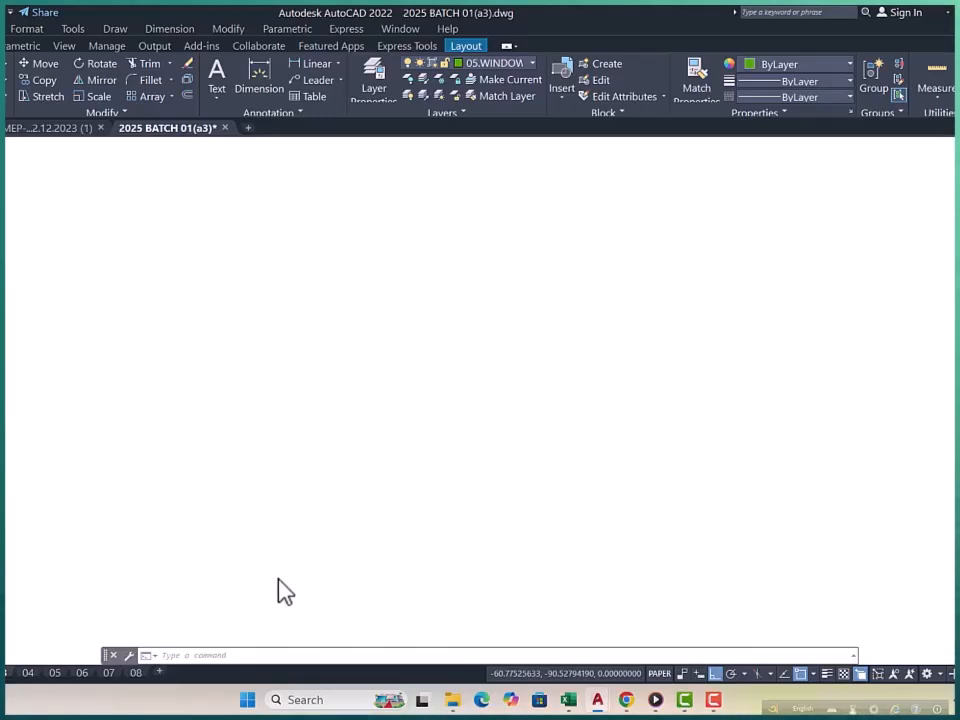
scroll(176, 441, up, 4)
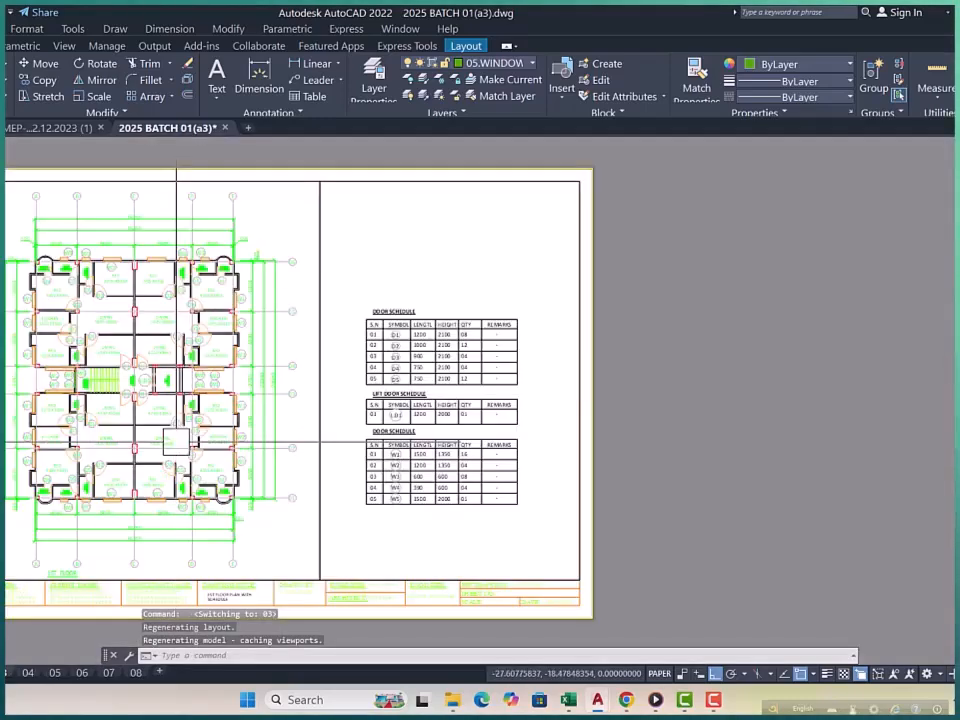
Step: Switch through layouts 04 and 05 and look over the 2nd and 3rd floor plan sheets with their schedules
click(30, 673)
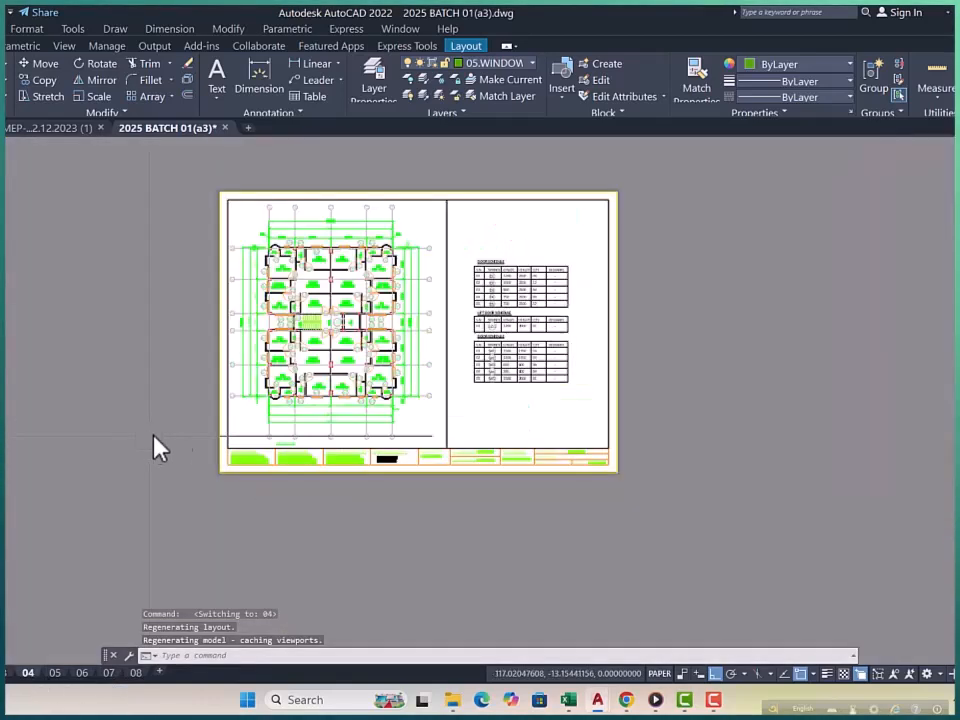
click(720, 364)
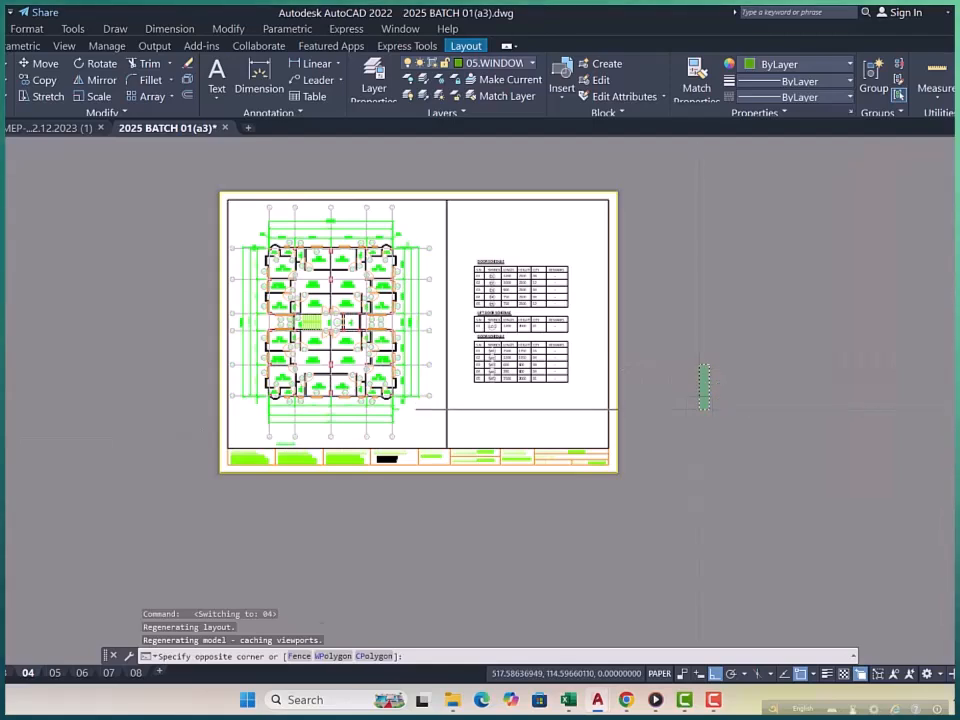
scroll(352, 308, up, 2)
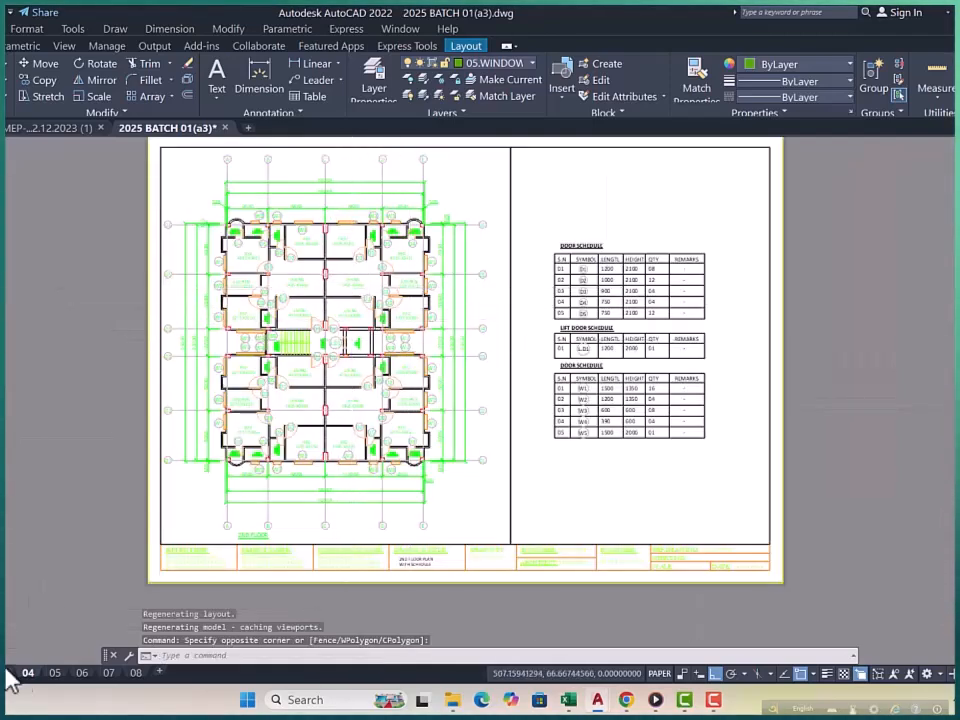
click(55, 673)
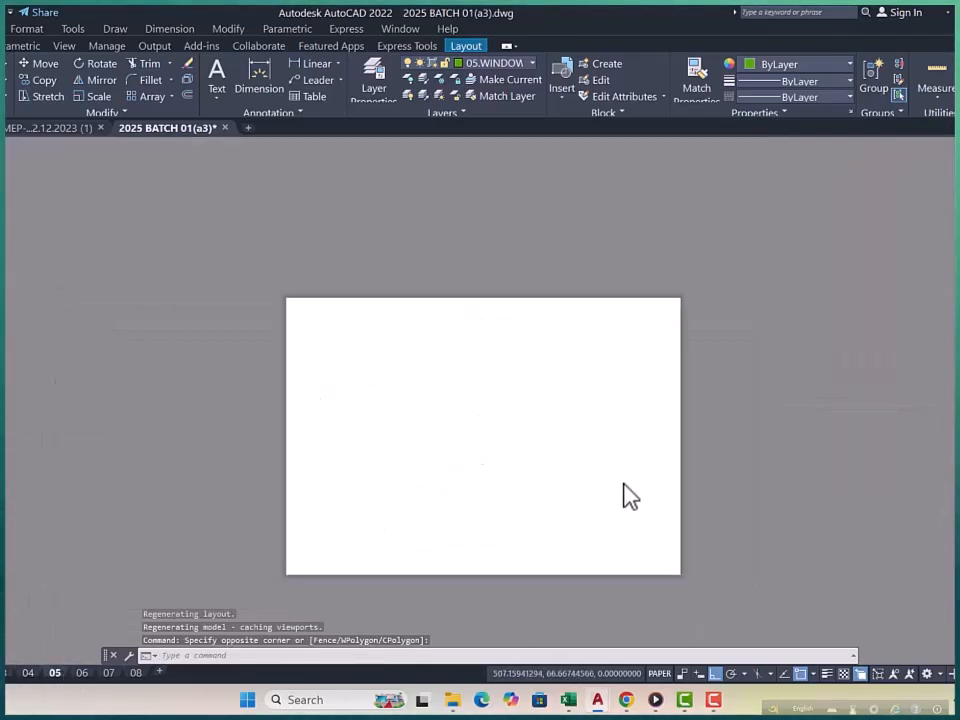
scroll(551, 527, up, 3)
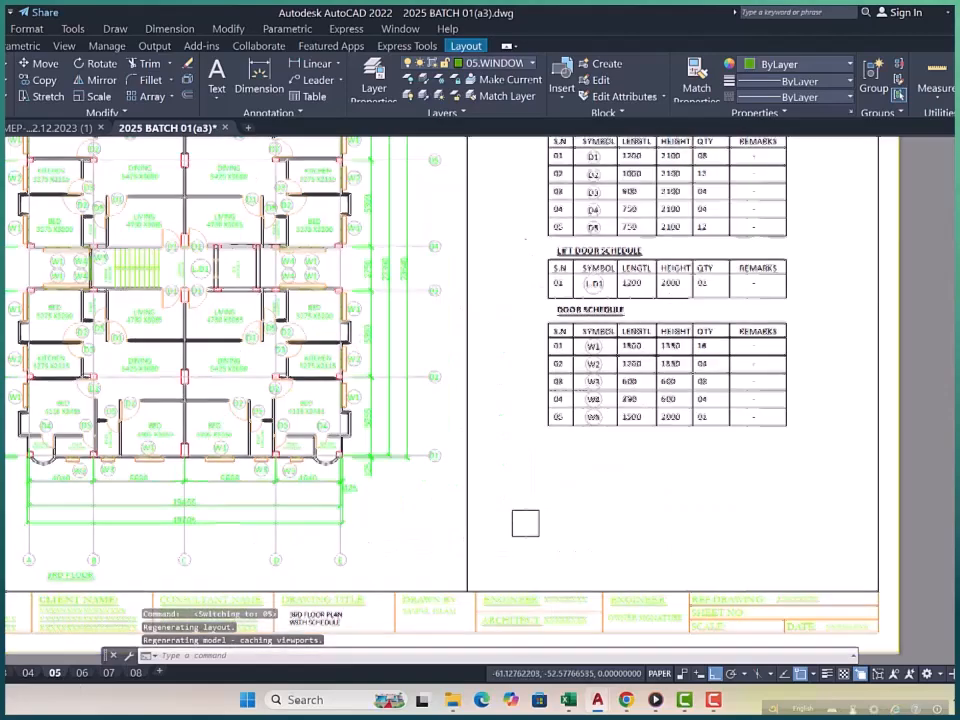
scroll(423, 450, down, 4)
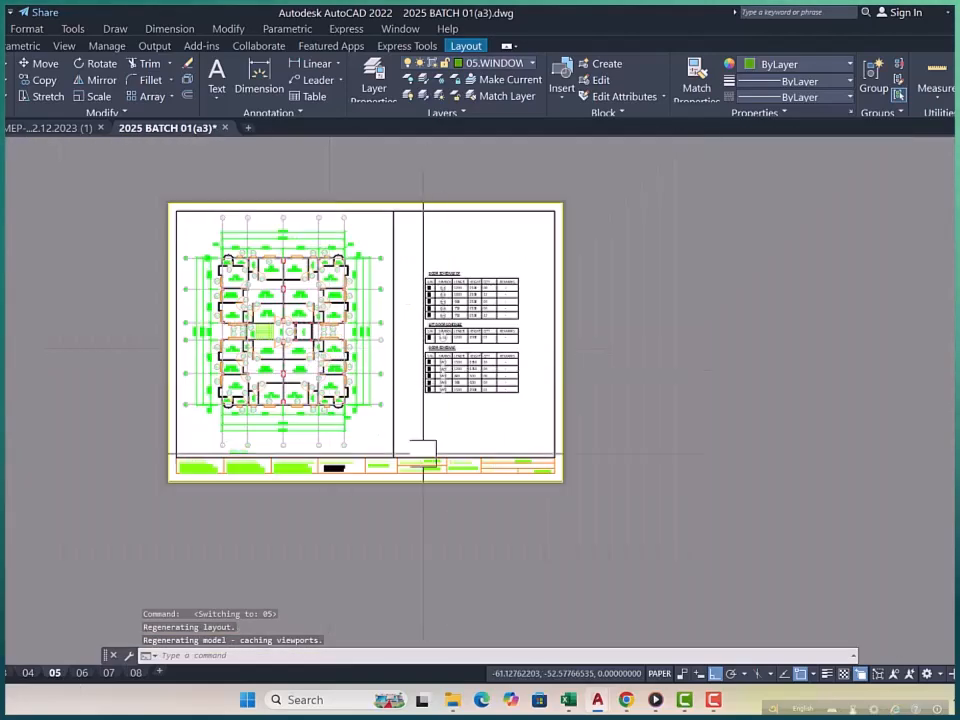
Step: Step through layouts 06 and 07 and look over the roof floor plan sheet with its schedules
click(82, 673)
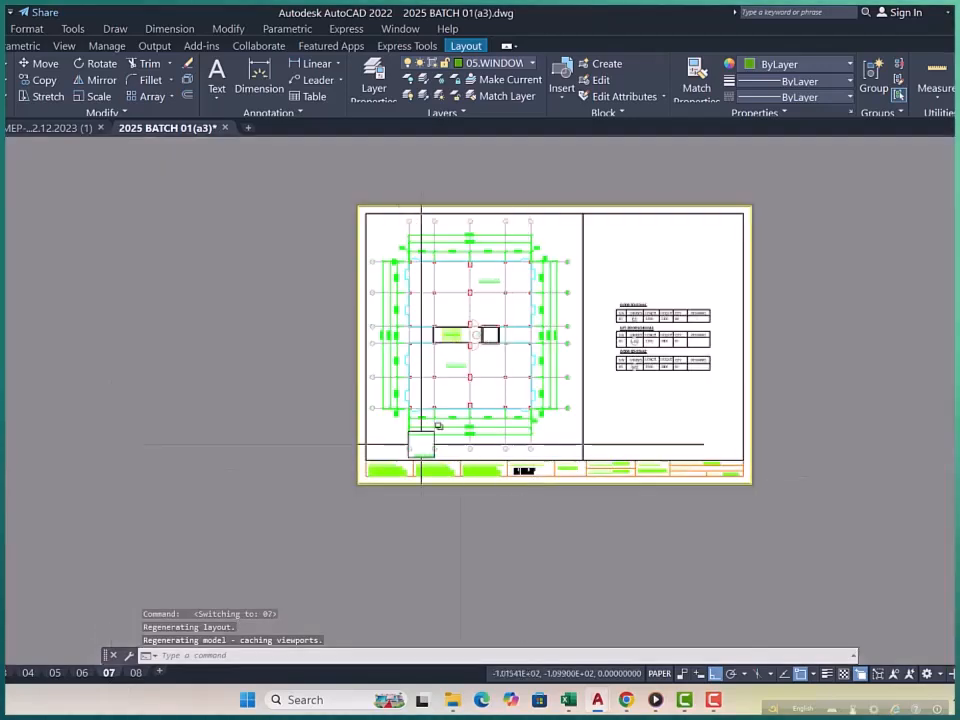
scroll(268, 437, down, 2)
scroll(518, 388, up, 4)
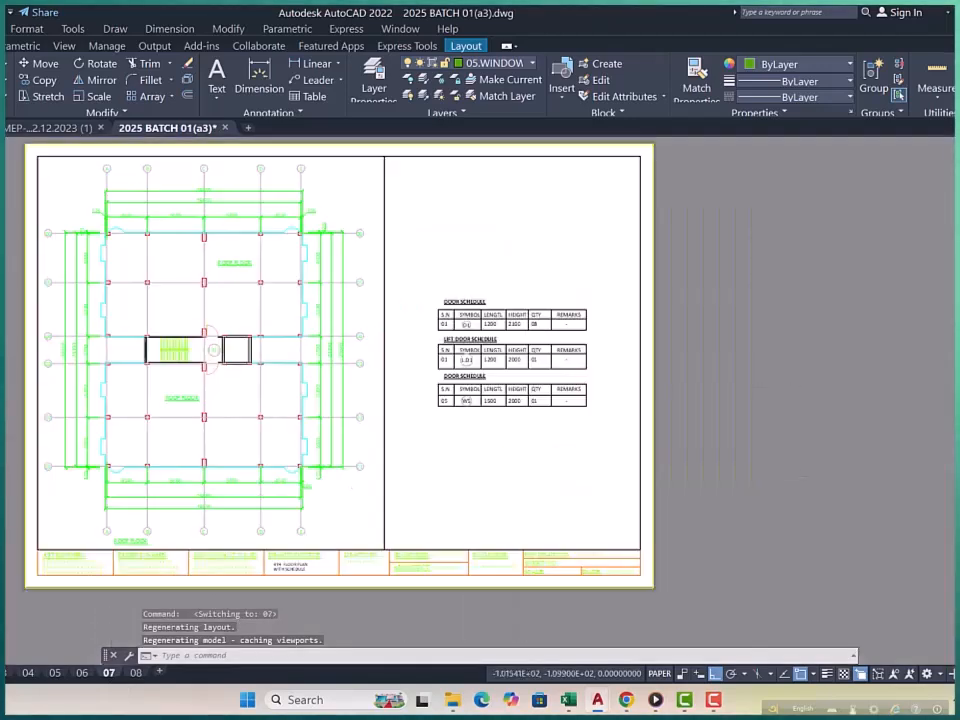
Step: Switch to layout 08 and examine the north elevation's floor levels, height dimensions, windows and title block
click(135, 672)
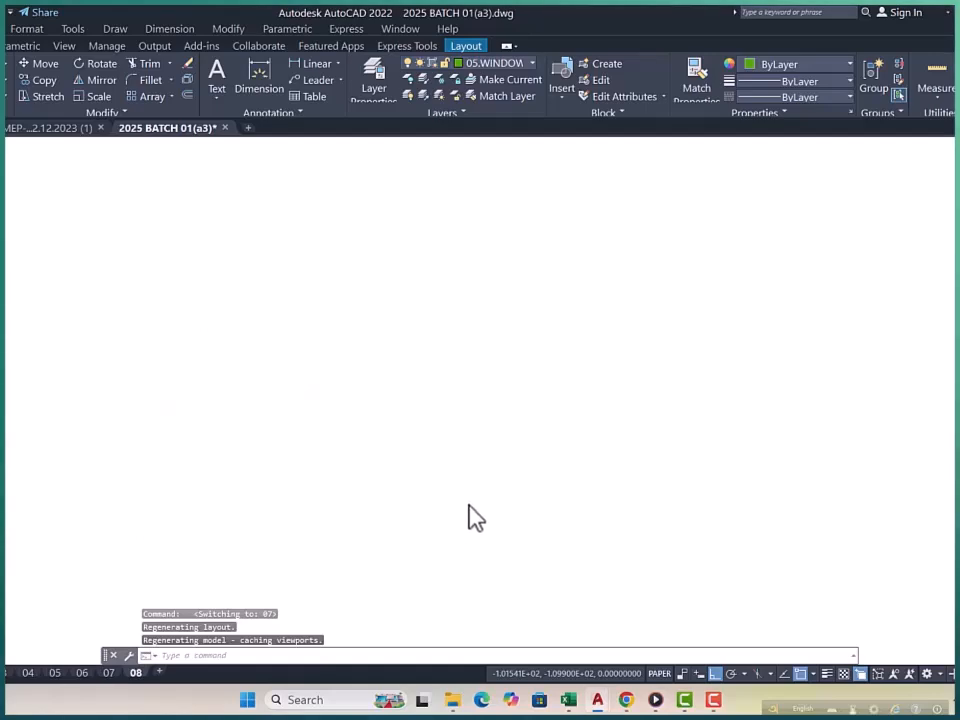
scroll(333, 264, up, 4)
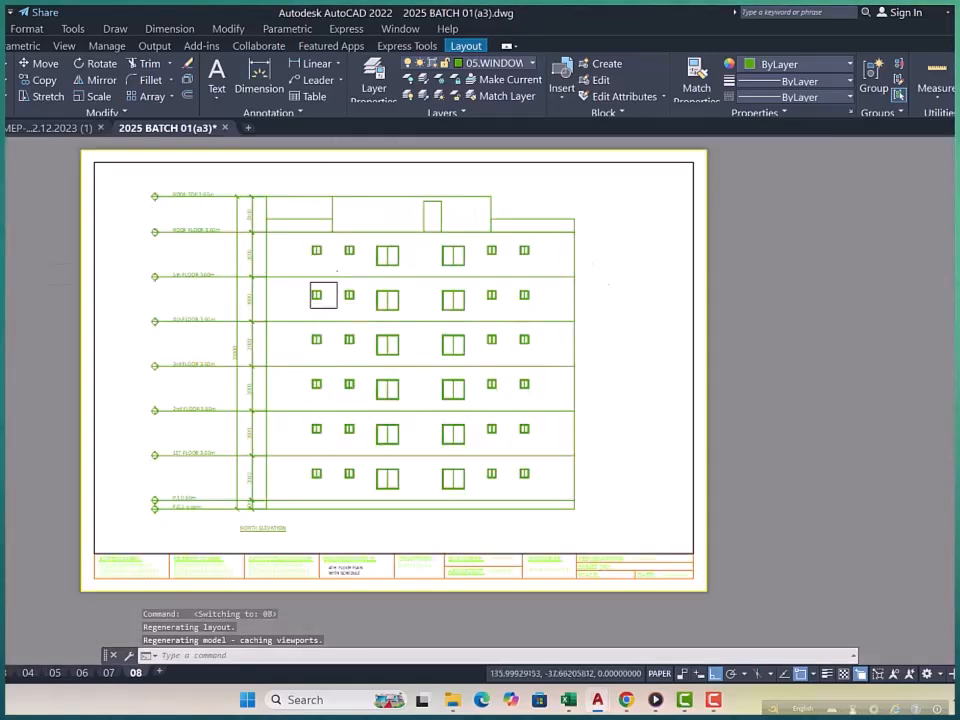
scroll(189, 244, up, 4)
scroll(204, 234, down, 4)
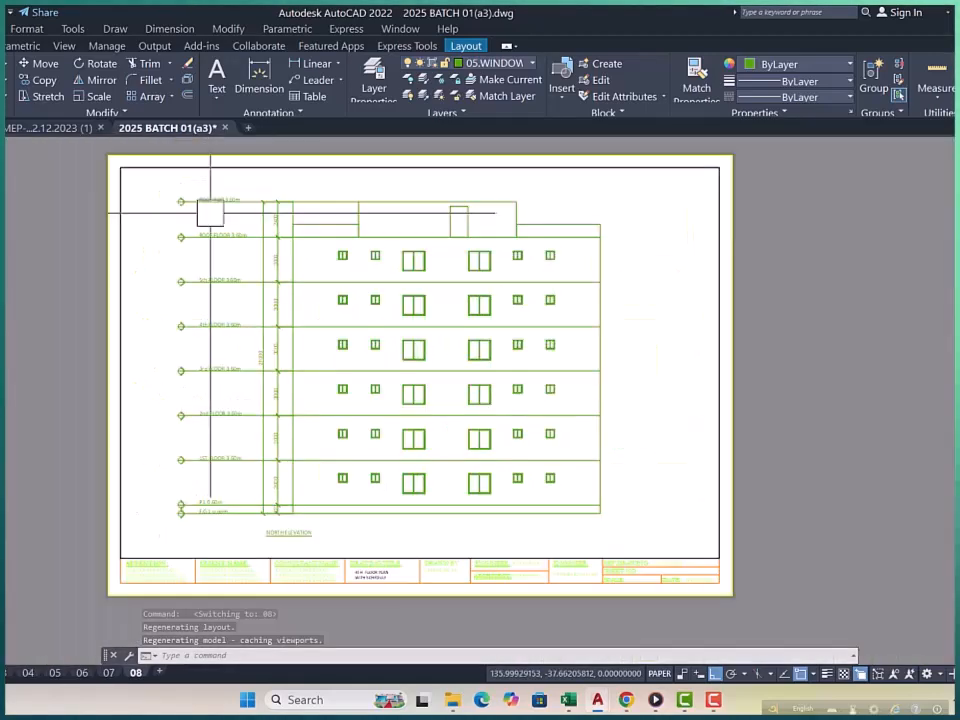
scroll(276, 518, up, 4)
middle_drag(272, 497, 246, 347)
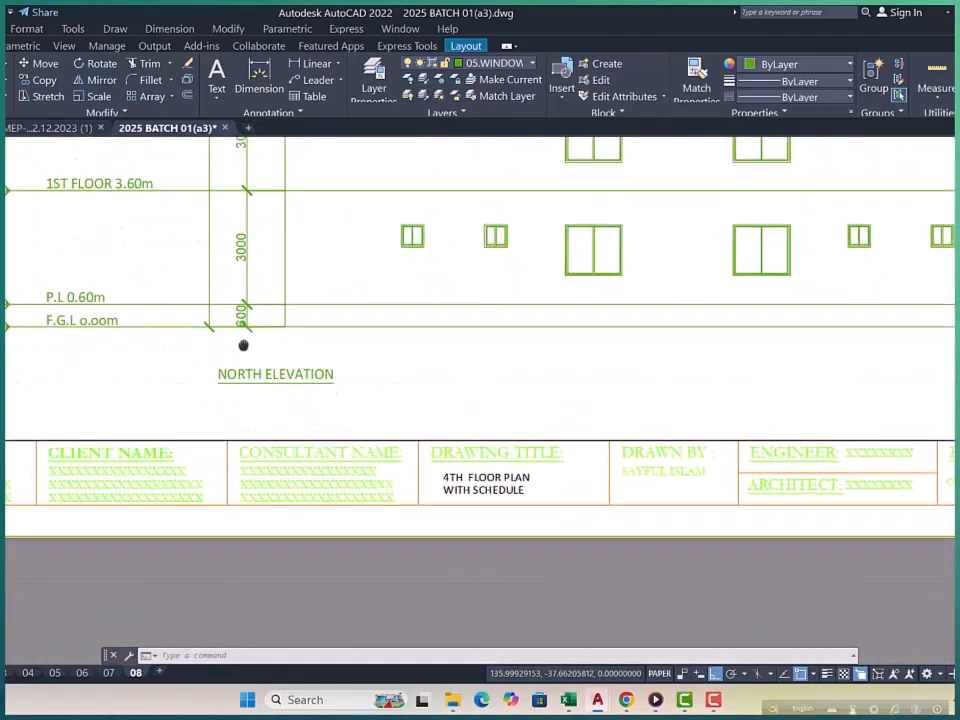
scroll(290, 455, down, 4)
middle_drag(344, 351, 360, 431)
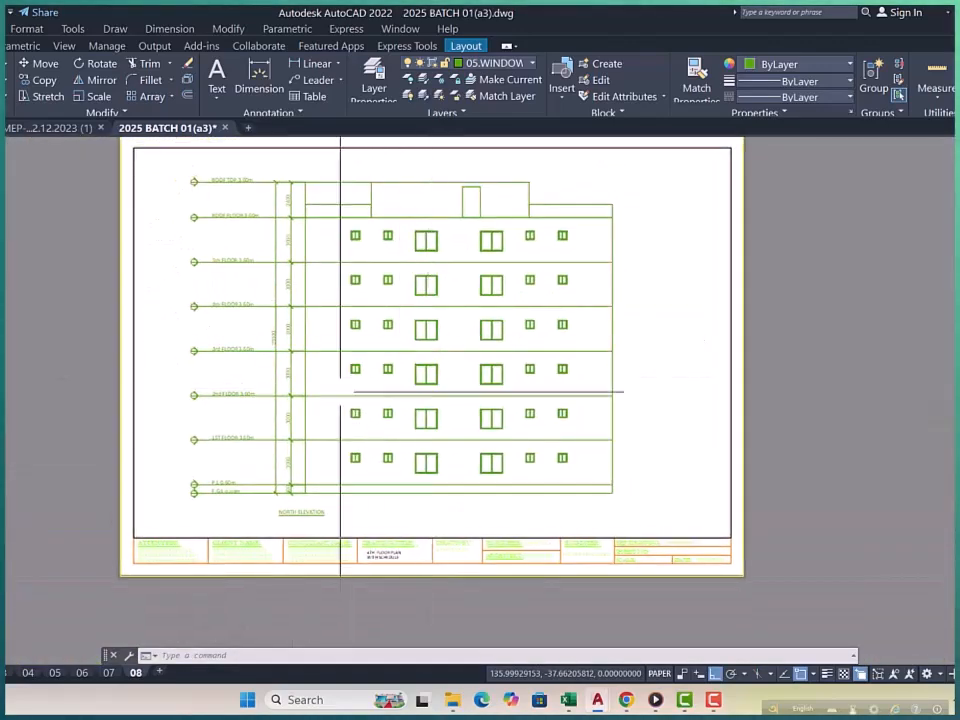
scroll(300, 200, up, 5)
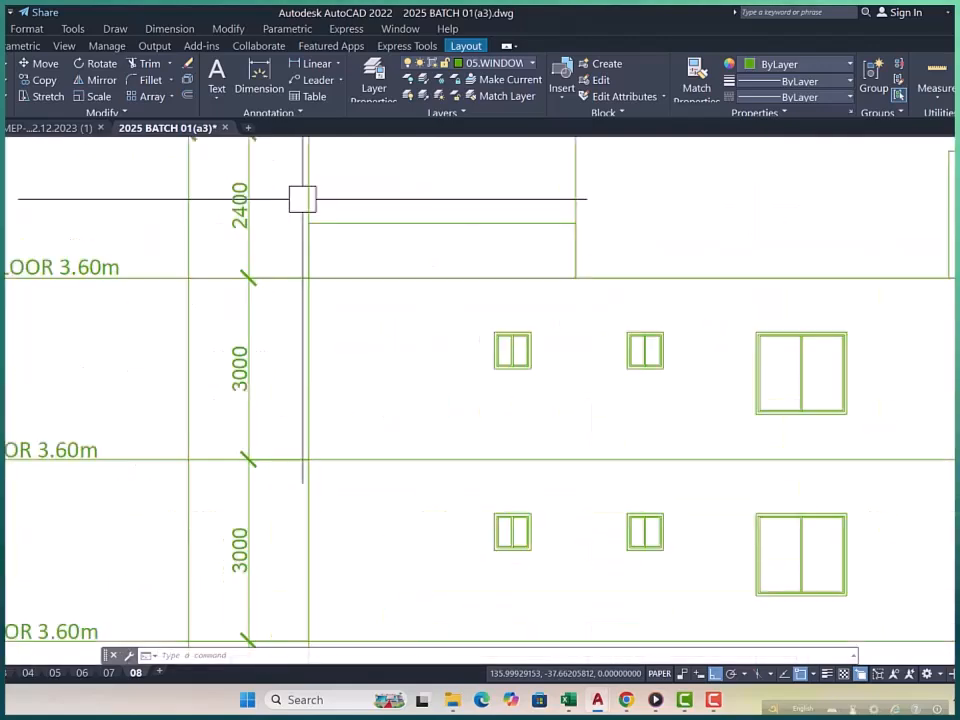
scroll(288, 366, down, 6)
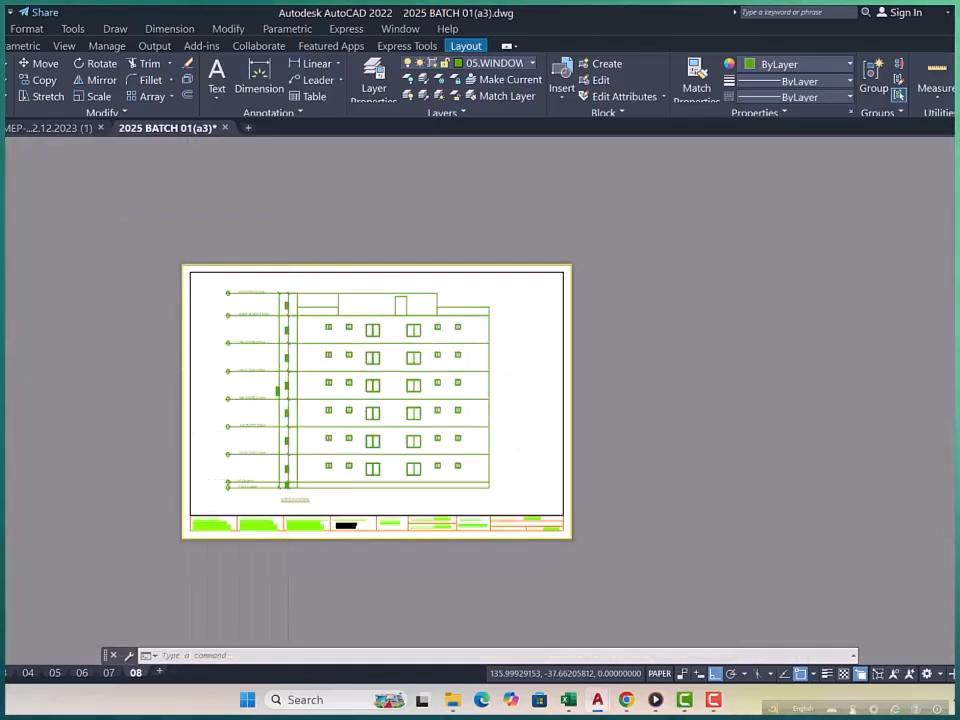
Step: Return to model space and examine the master layout plan's plot boundary, paving and setback dimensions
click(2, 673)
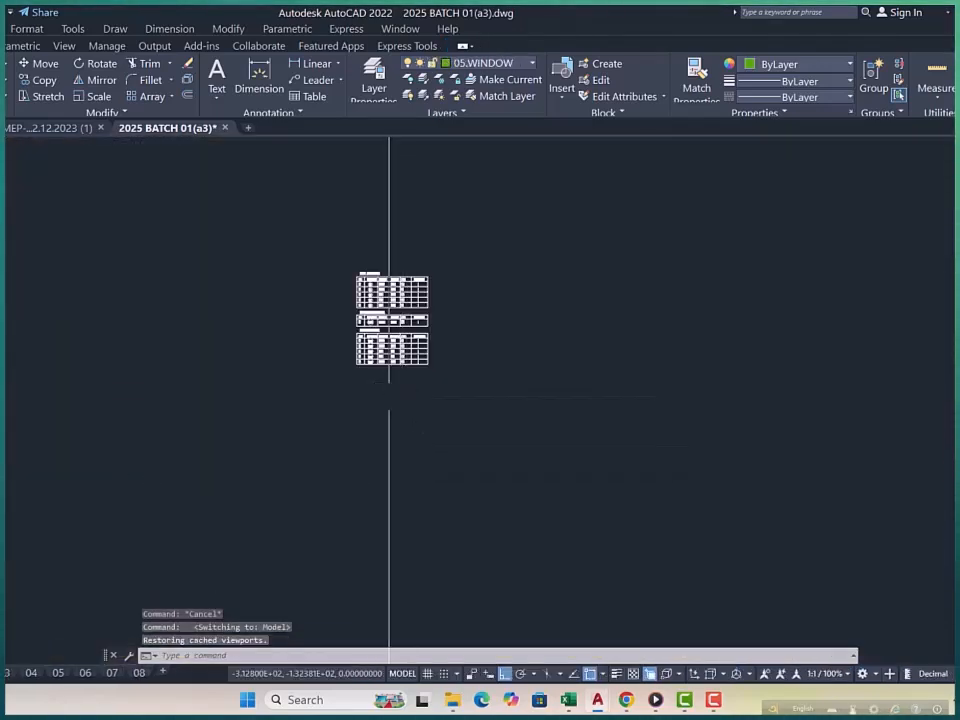
scroll(389, 396, down, 10)
scroll(116, 228, up, 2)
scroll(116, 228, up, 4)
scroll(210, 336, up, 2)
middle_drag(311, 349, 241, 315)
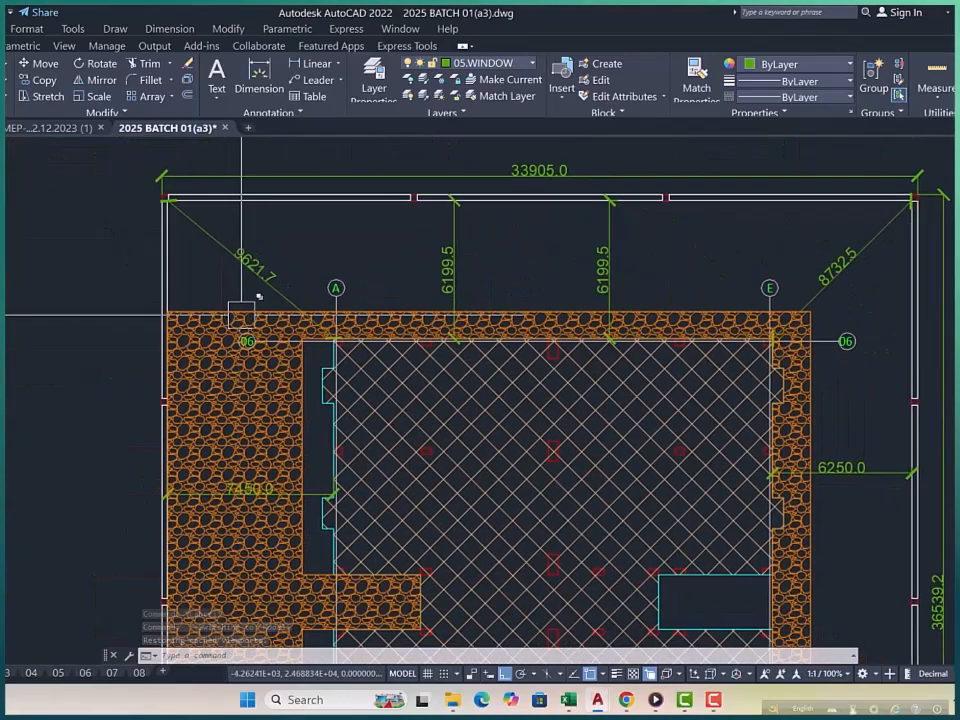
middle_drag(369, 306, 281, 259)
middle_drag(379, 302, 356, 276)
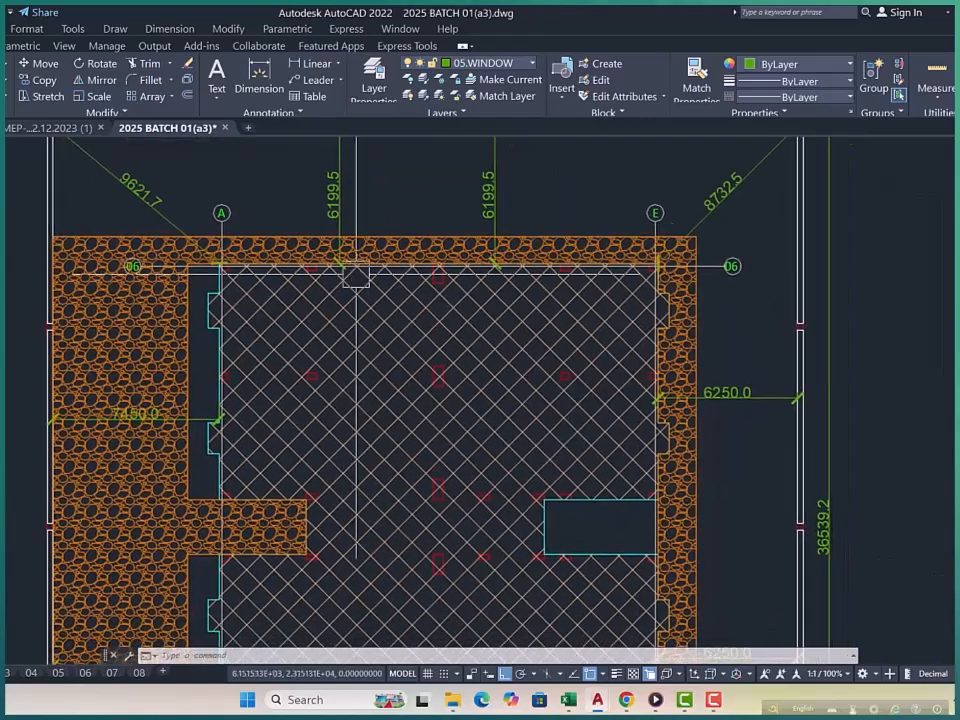
middle_drag(411, 369, 386, 283)
scroll(386, 284, down, 5)
middle_drag(512, 373, 510, 338)
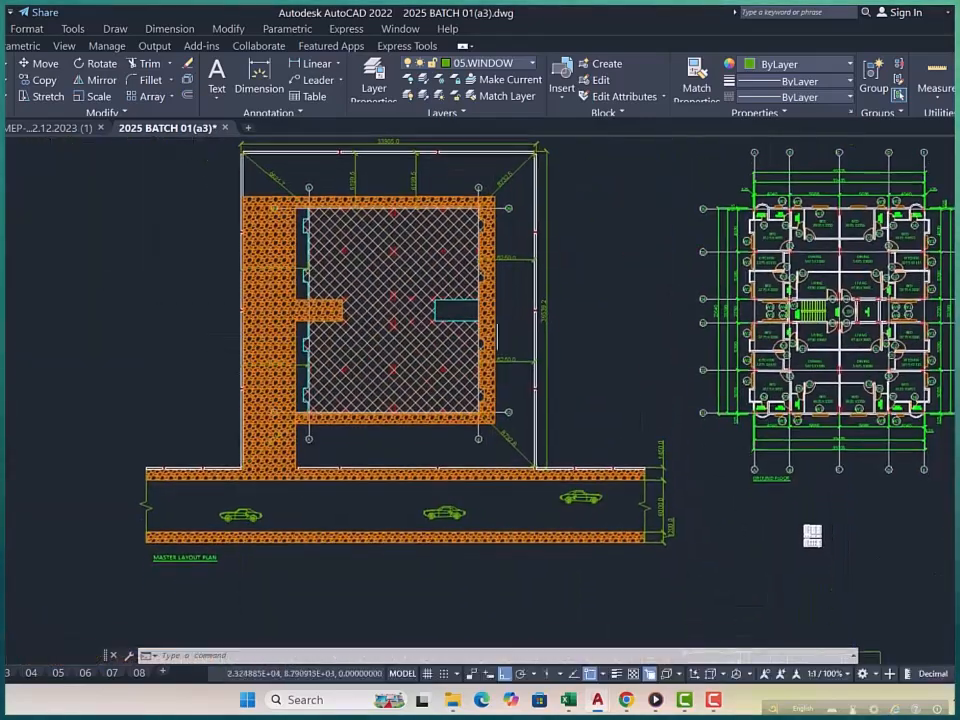
Step: Examine the entrance driveway and road with cars on the master layout plan, then view the neighbouring floor plans
scroll(273, 486, up, 4)
middle_drag(279, 482, 297, 475)
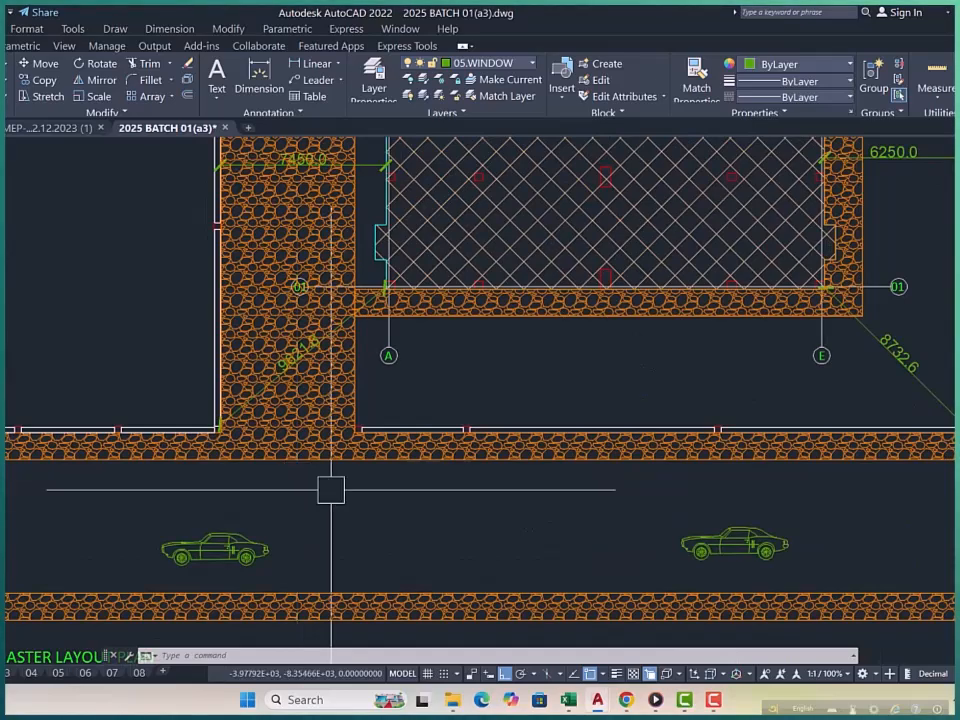
scroll(279, 491, down, 2)
middle_drag(421, 463, 326, 460)
scroll(349, 440, down, 4)
middle_drag(413, 463, 342, 289)
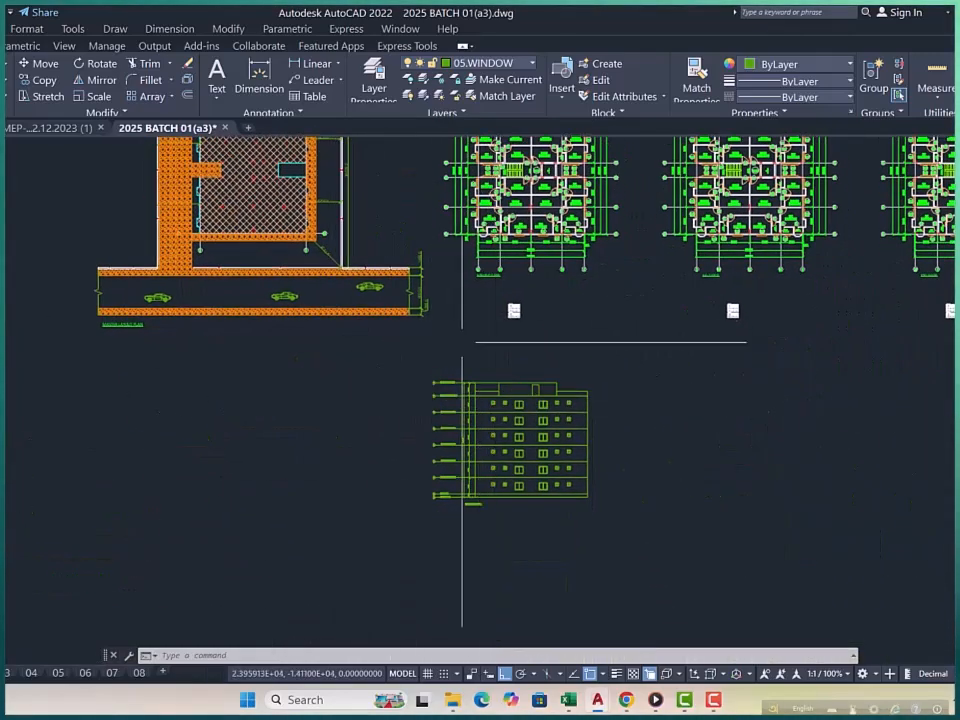
Step: Inspect the boundary wall along the road on the master layout plan, selecting one wall segment and clearing the selection
scroll(424, 272, up, 3)
scroll(474, 324, down, 4)
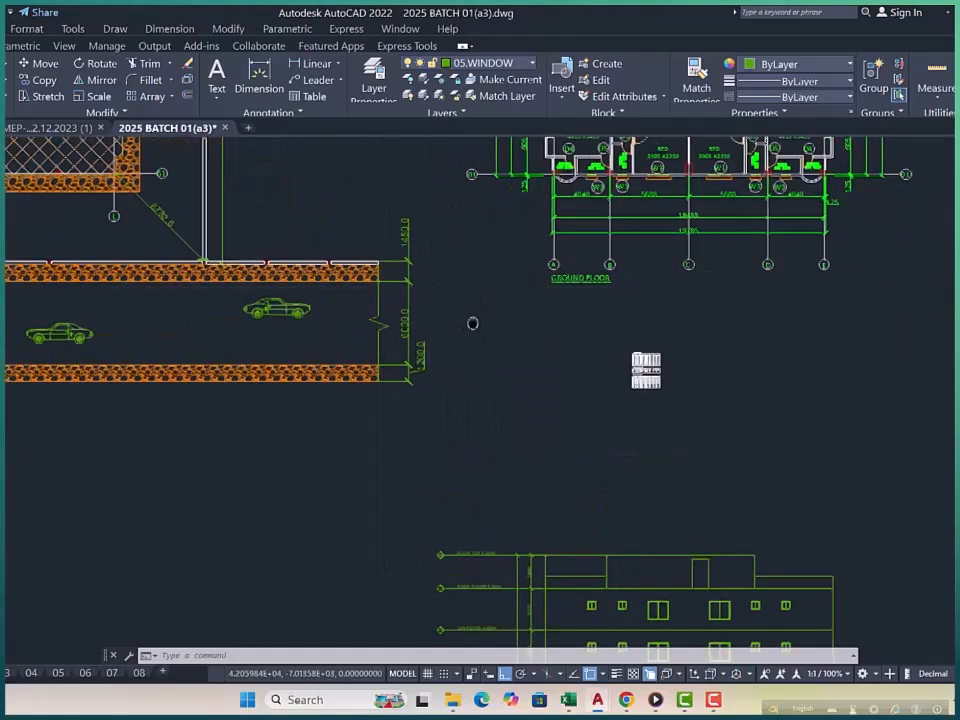
scroll(325, 273, up, 3)
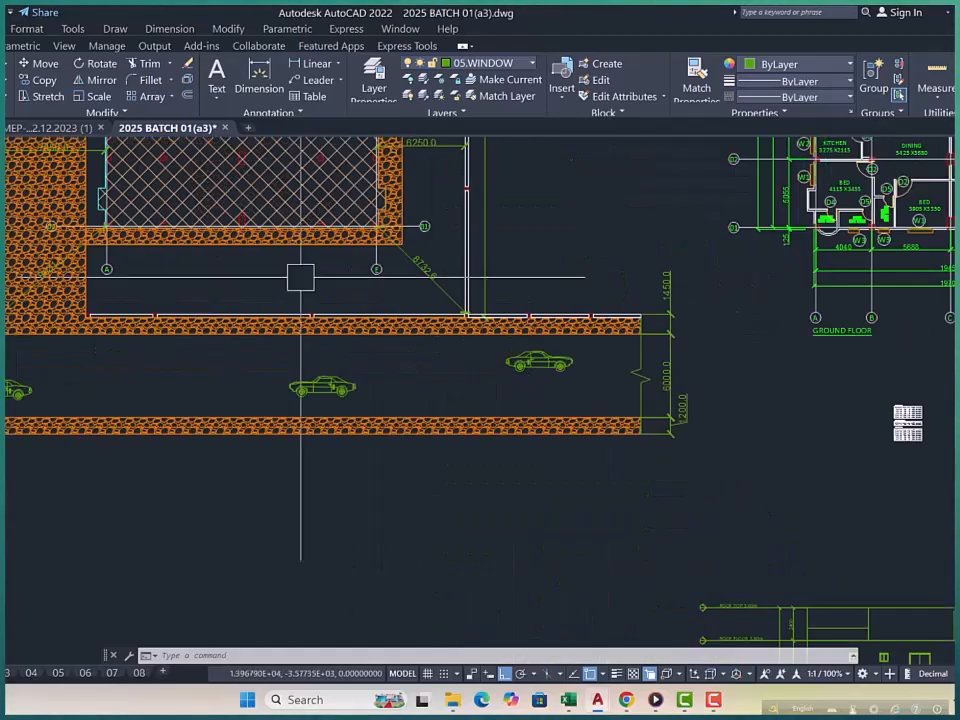
scroll(470, 378, up, 5)
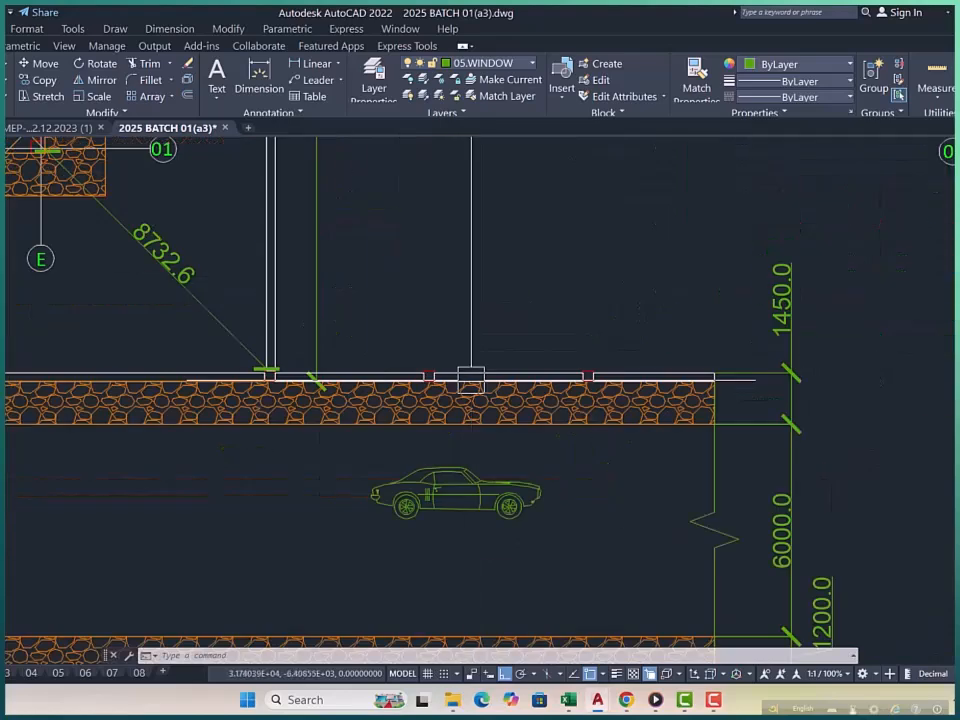
click(486, 368)
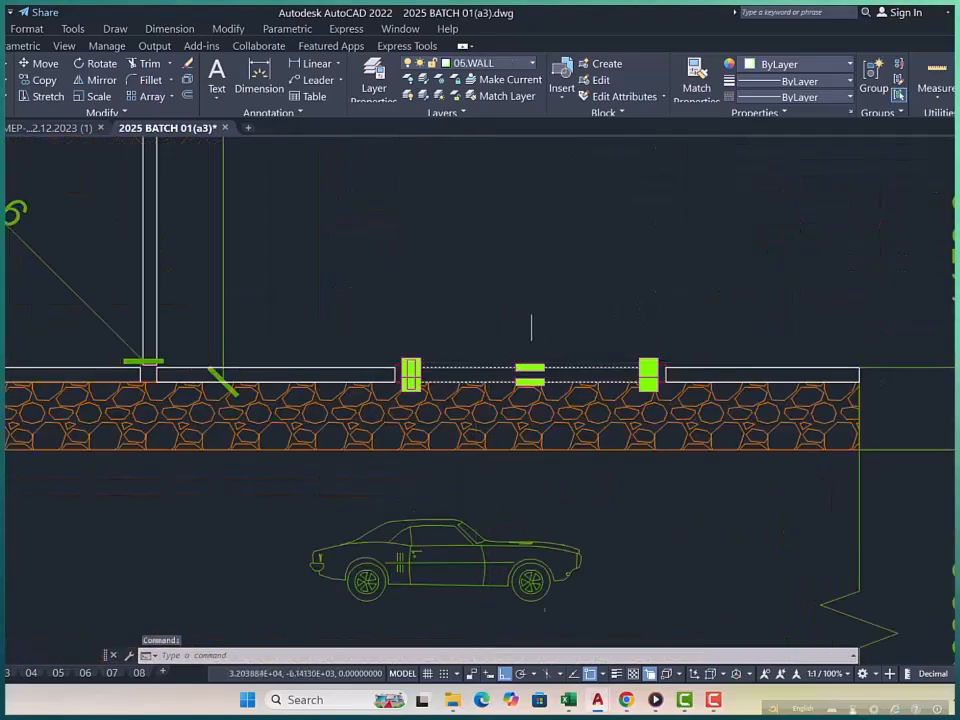
key(Escape)
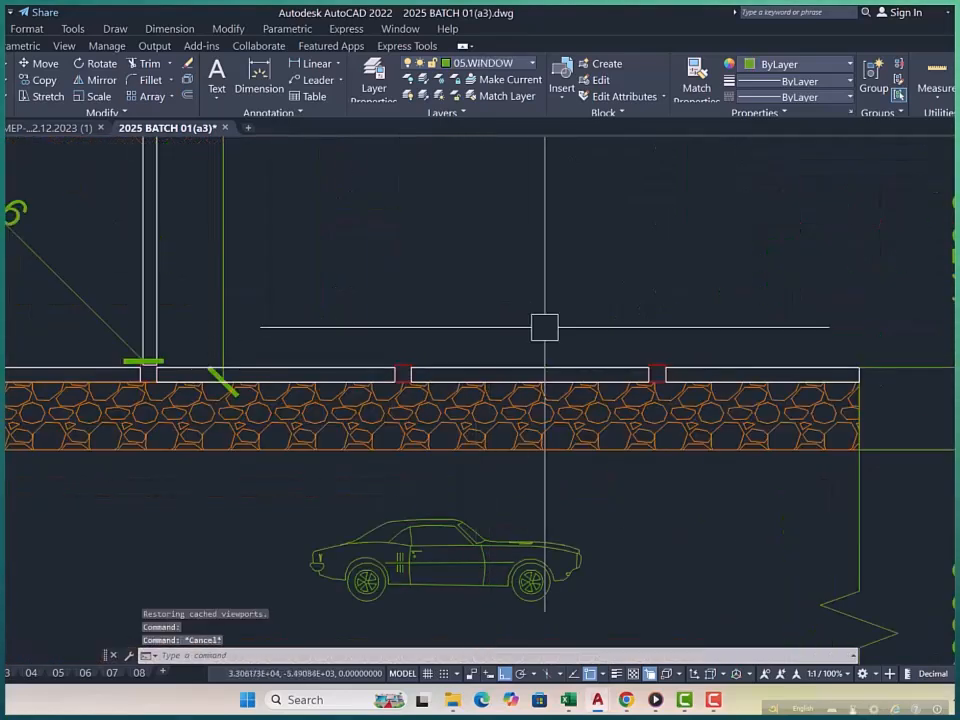
scroll(544, 327, down, 8)
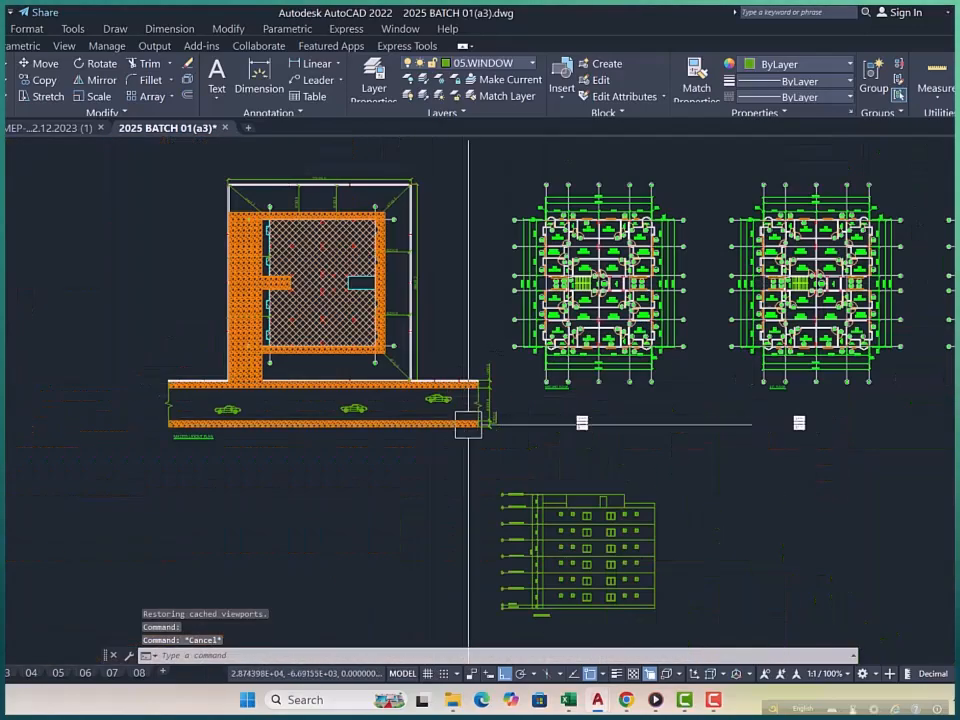
middle_drag(476, 436, 423, 448)
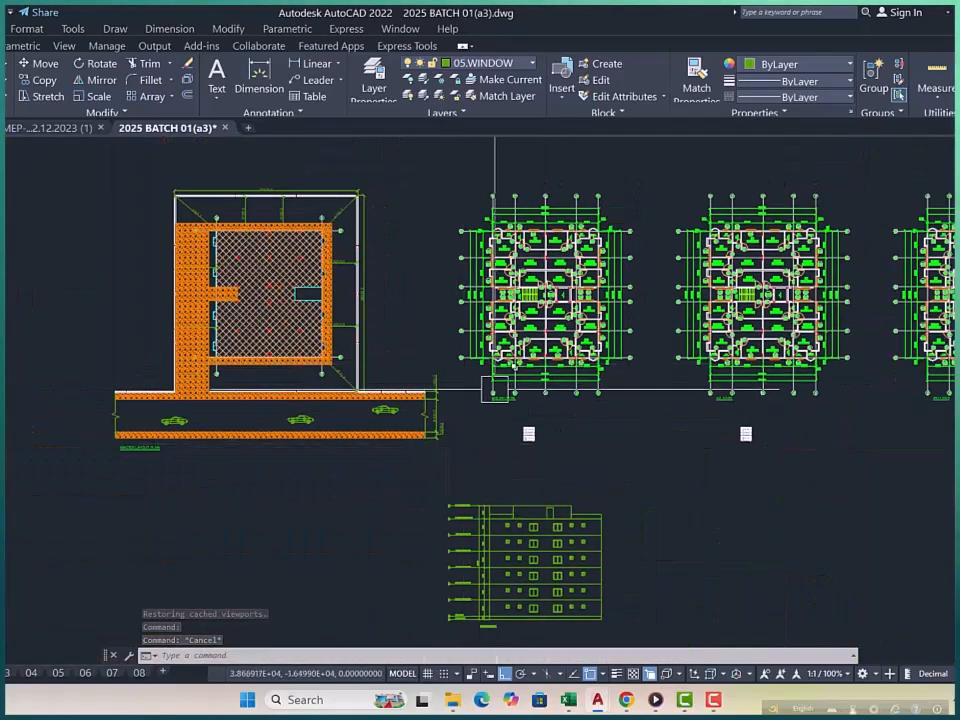
Step: Examine the door, lift door and window schedules beneath one of the upper floor plans in model space
middle_drag(484, 397, 306, 373)
scroll(561, 411, up, 11)
middle_drag(590, 402, 606, 398)
scroll(643, 377, up, 4)
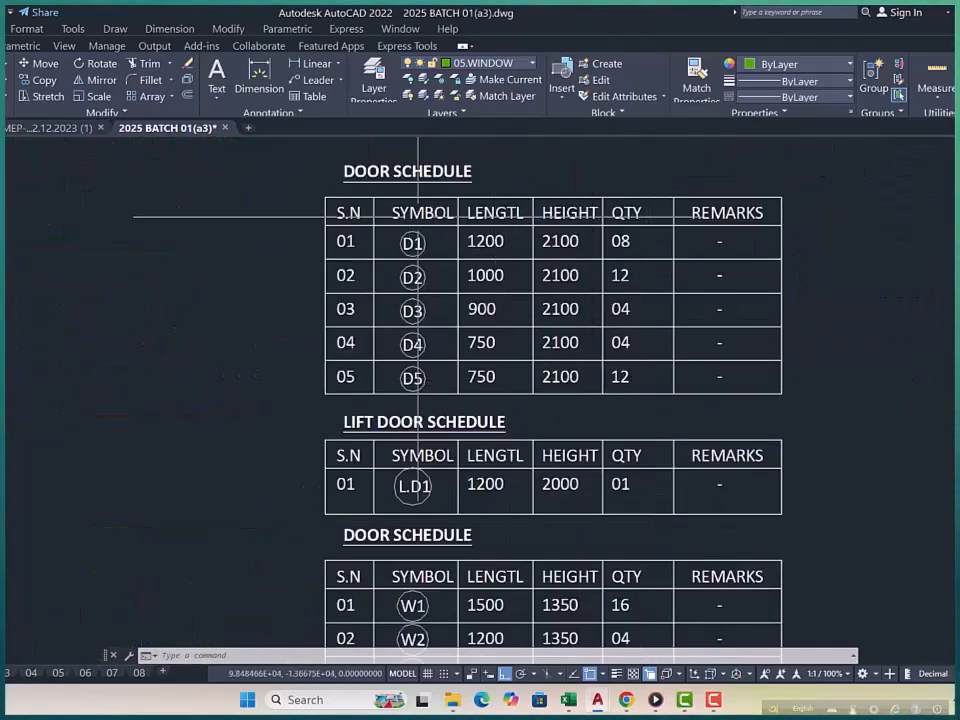
scroll(415, 212, up, 2)
scroll(415, 212, up, 2)
scroll(420, 230, down, 6)
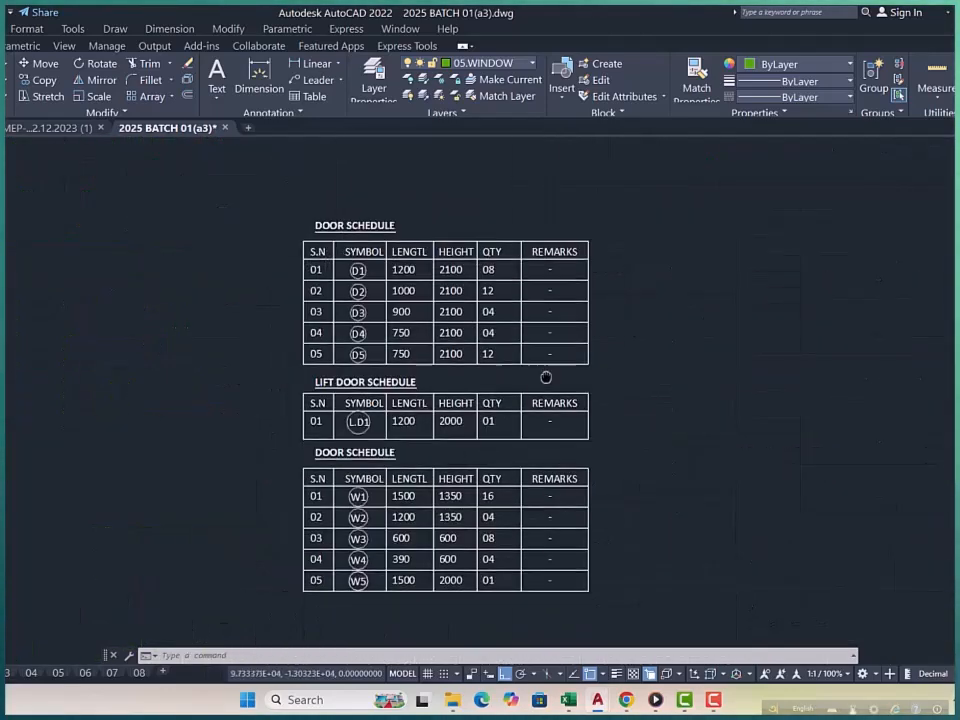
scroll(506, 342, down, 4)
middle_drag(506, 342, 425, 344)
middle_drag(652, 384, 285, 379)
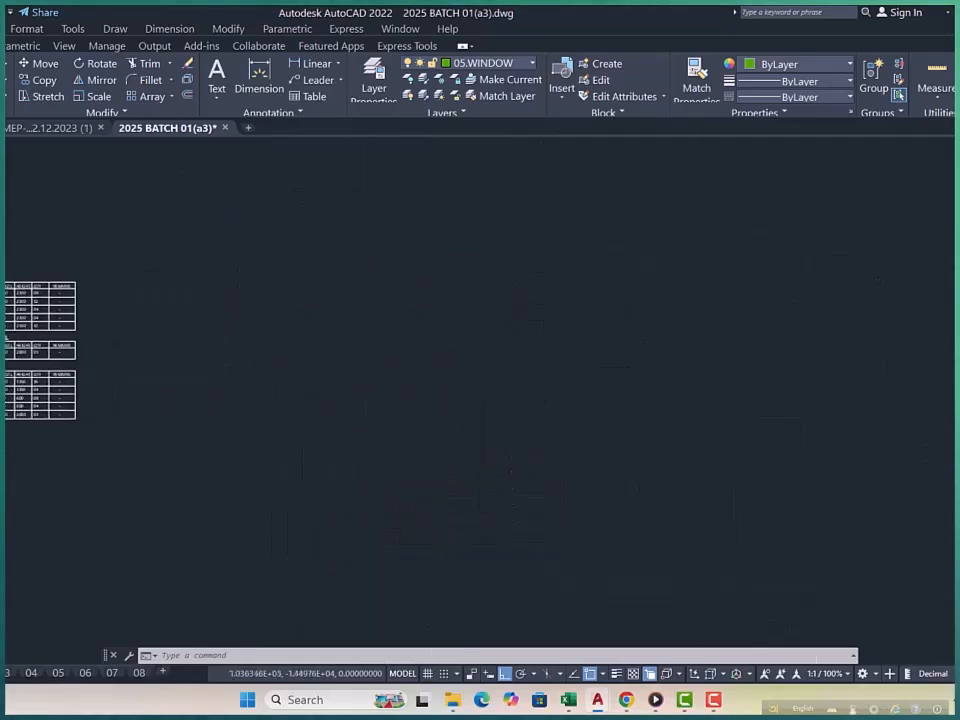
Step: Examine the door and lift door schedules beneath the roof floor plan, then view the whole row of floor plans
scroll(176, 381, down, 10)
middle_drag(602, 444, 381, 429)
middle_drag(686, 431, 530, 430)
scroll(650, 366, up, 10)
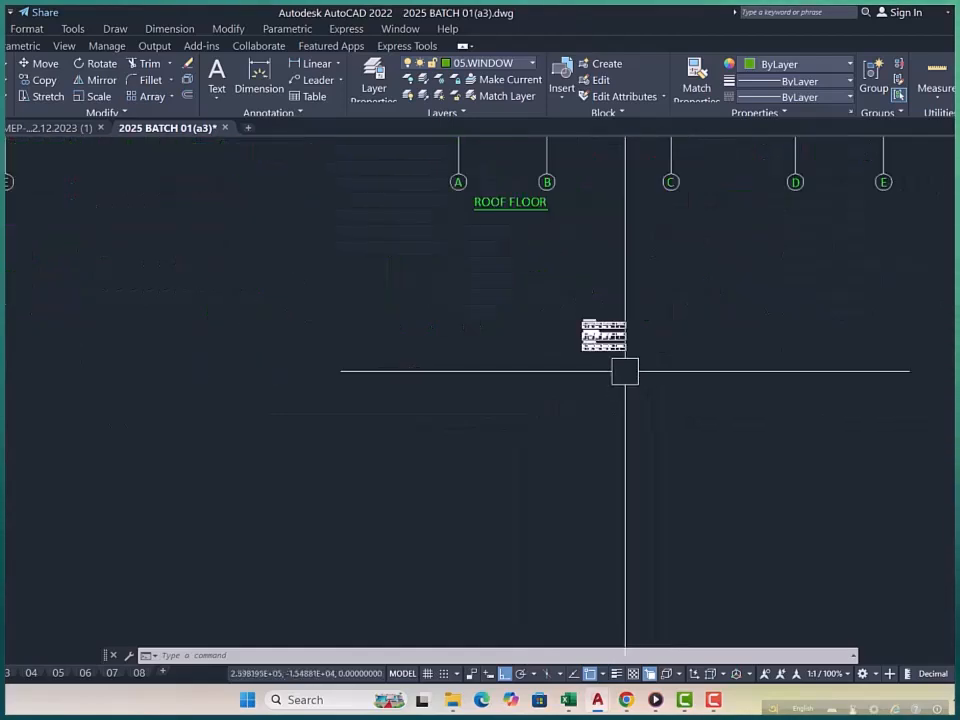
scroll(518, 286, up, 2)
scroll(518, 286, up, 5)
scroll(681, 336, up, 3)
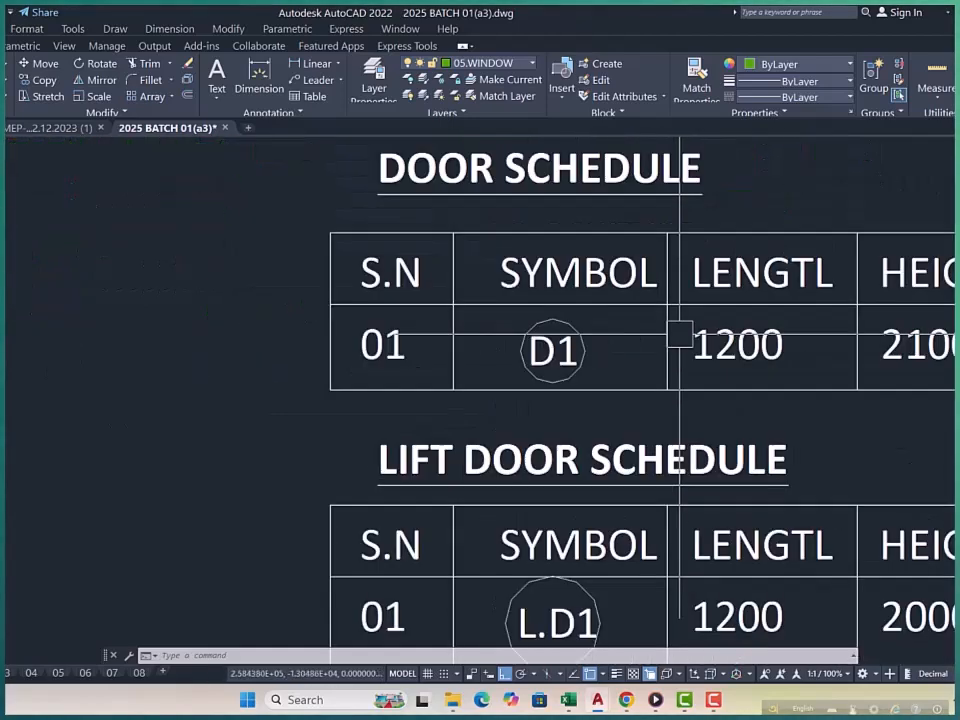
middle_drag(681, 336, 626, 336)
scroll(545, 320, down, 11)
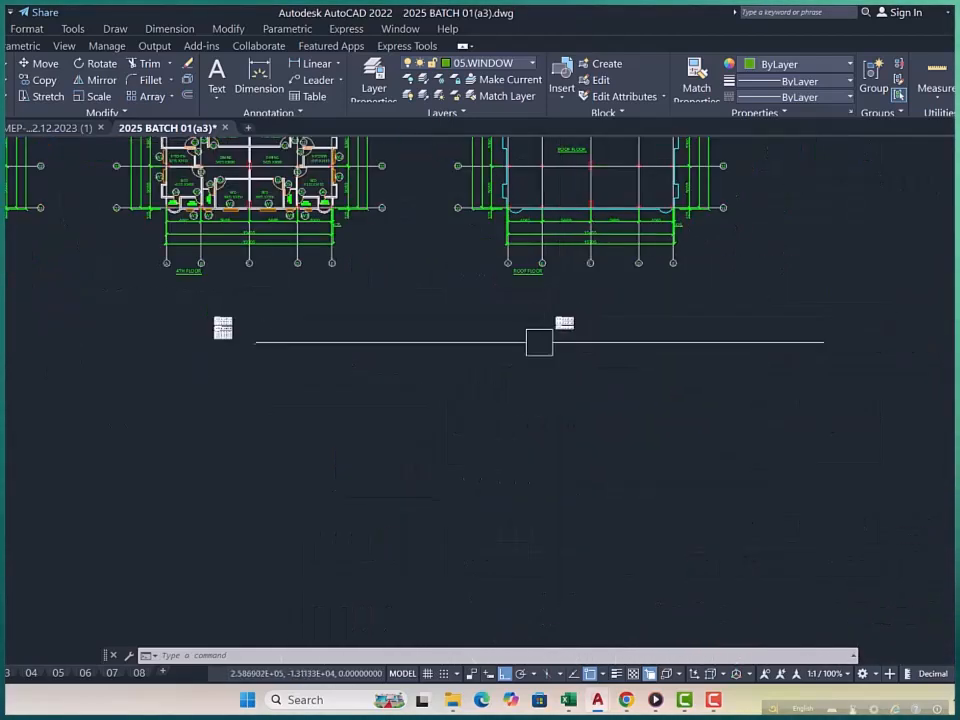
middle_drag(270, 381, 475, 381)
scroll(253, 371, up, 2)
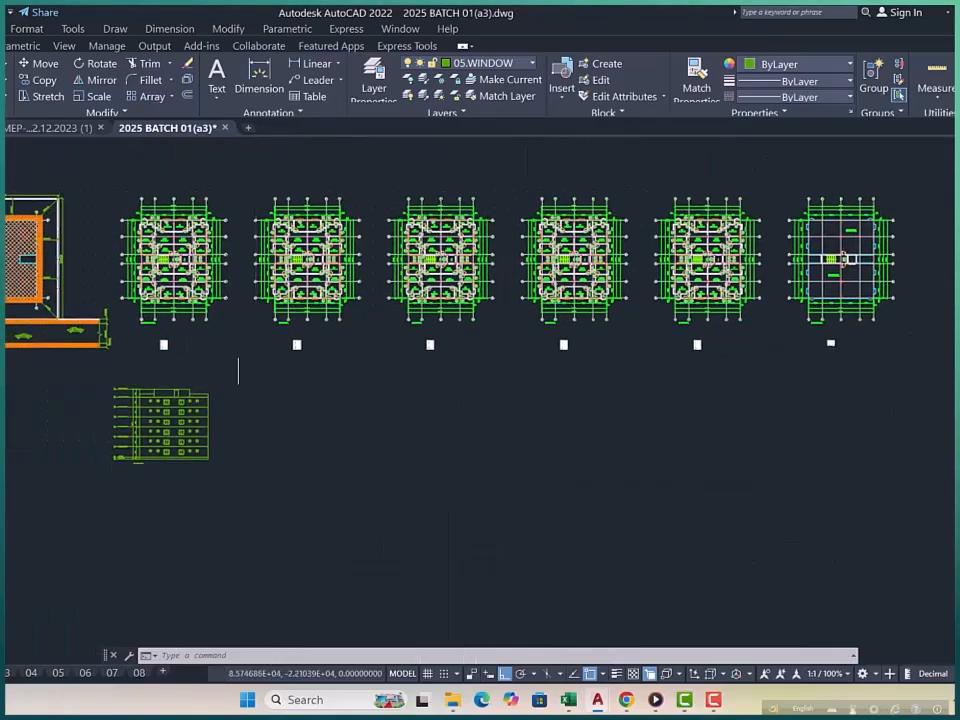
Step: Inspect the road, parked cars, entrance paving and front boundary wall on the master layout plan
scroll(253, 371, up, 8)
scroll(2, 290, up, 2)
middle_drag(2, 290, 231, 379)
scroll(226, 376, down, 4)
scroll(74, 480, up, 6)
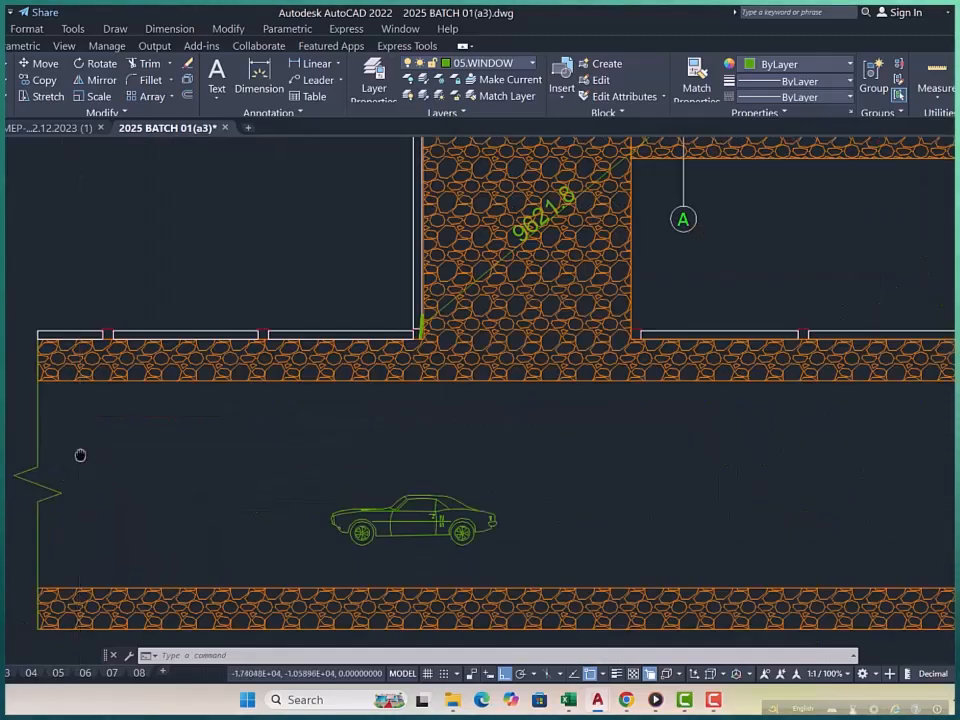
scroll(80, 454, down, 4)
scroll(208, 478, up, 6)
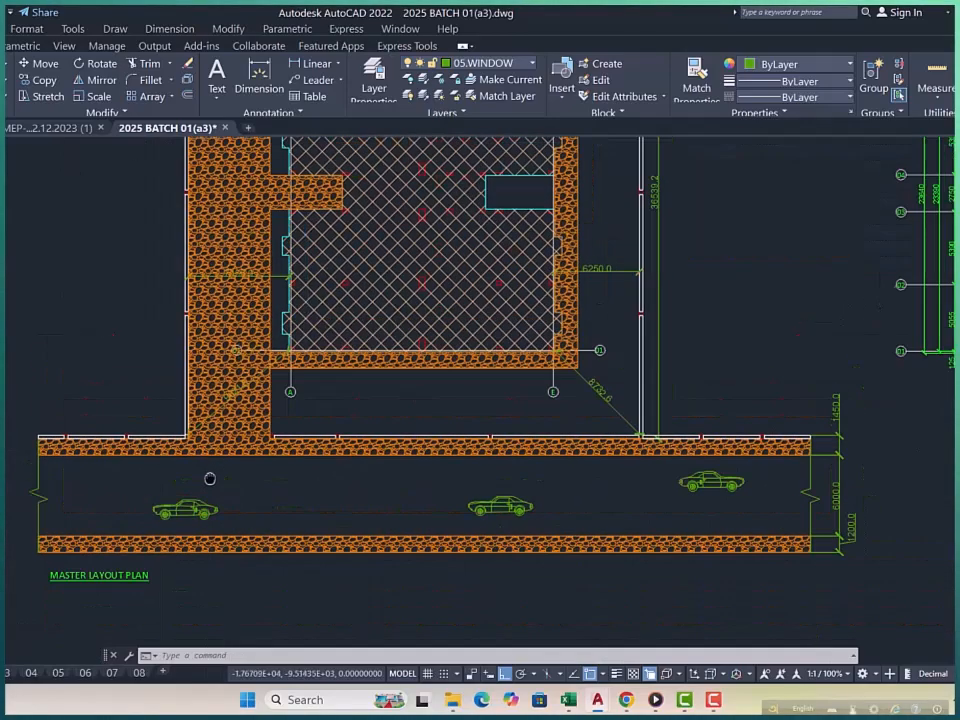
scroll(233, 383, up, 2)
scroll(232, 385, down, 8)
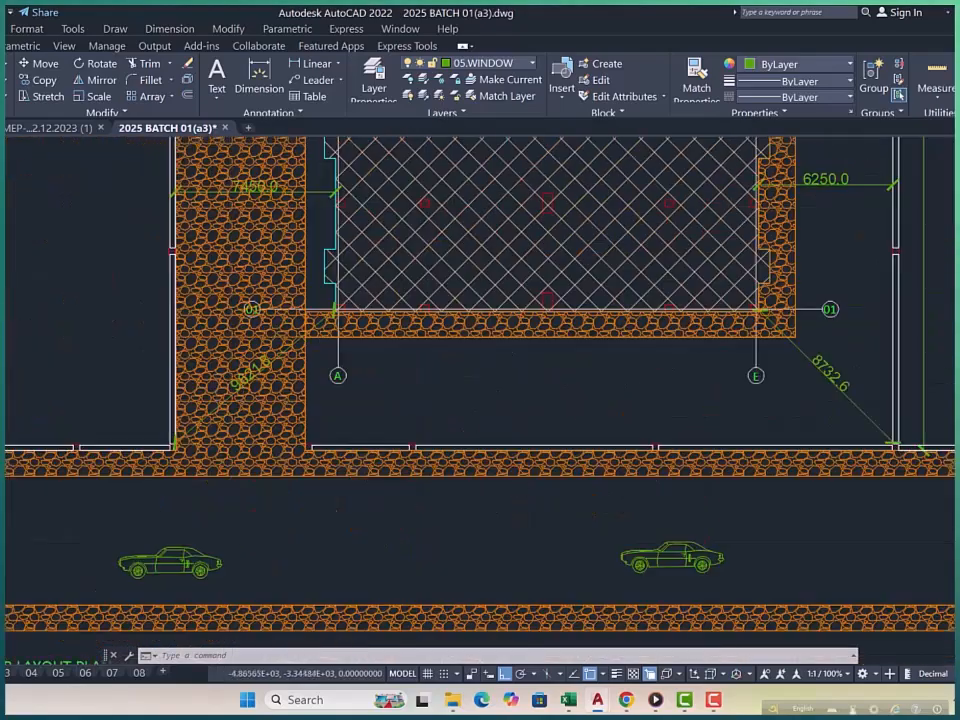
Step: Examine the paving and setback dimensions around grid line 06 on the master layout plan, then view the adjacent floor plans
scroll(233, 345, up, 8)
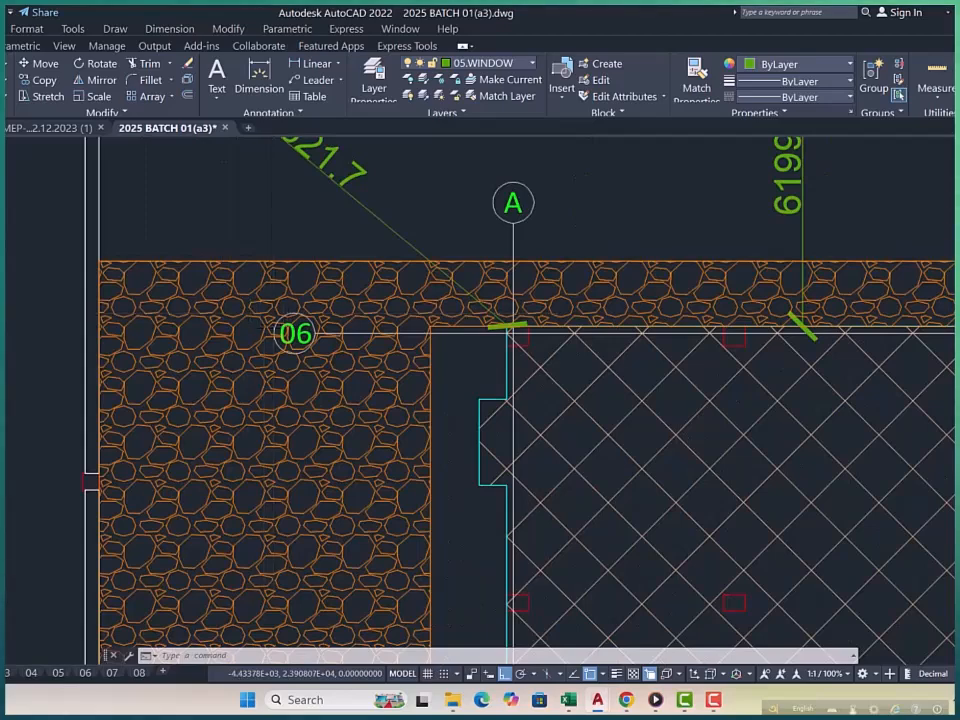
scroll(289, 296, down, 4)
middle_drag(326, 342, 252, 343)
middle_drag(503, 323, 471, 326)
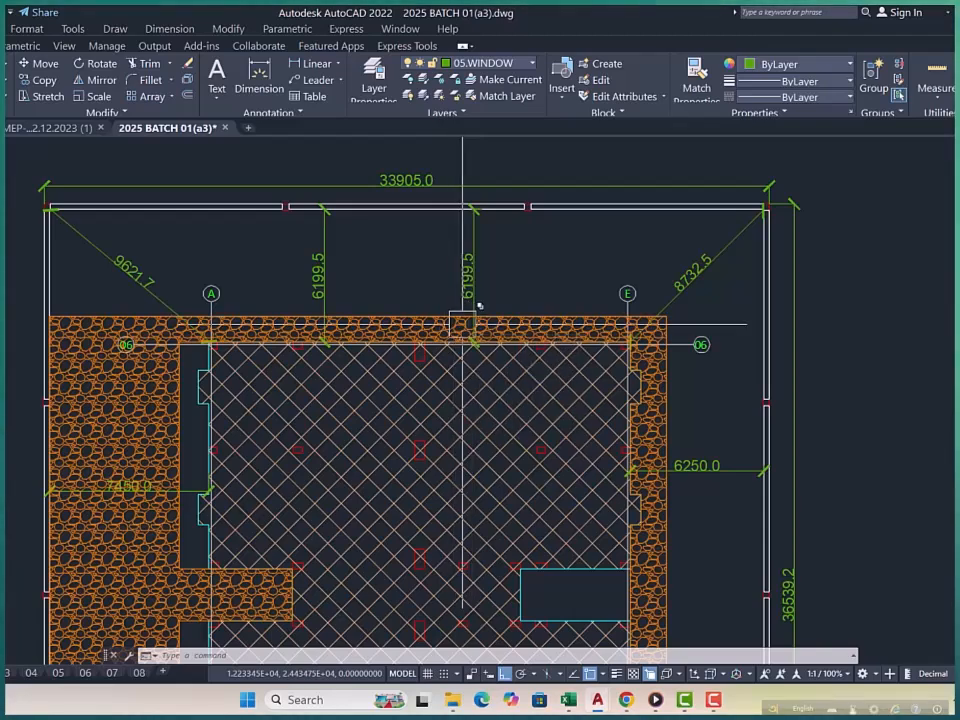
scroll(450, 311, down, 6)
middle_drag(397, 358, 389, 357)
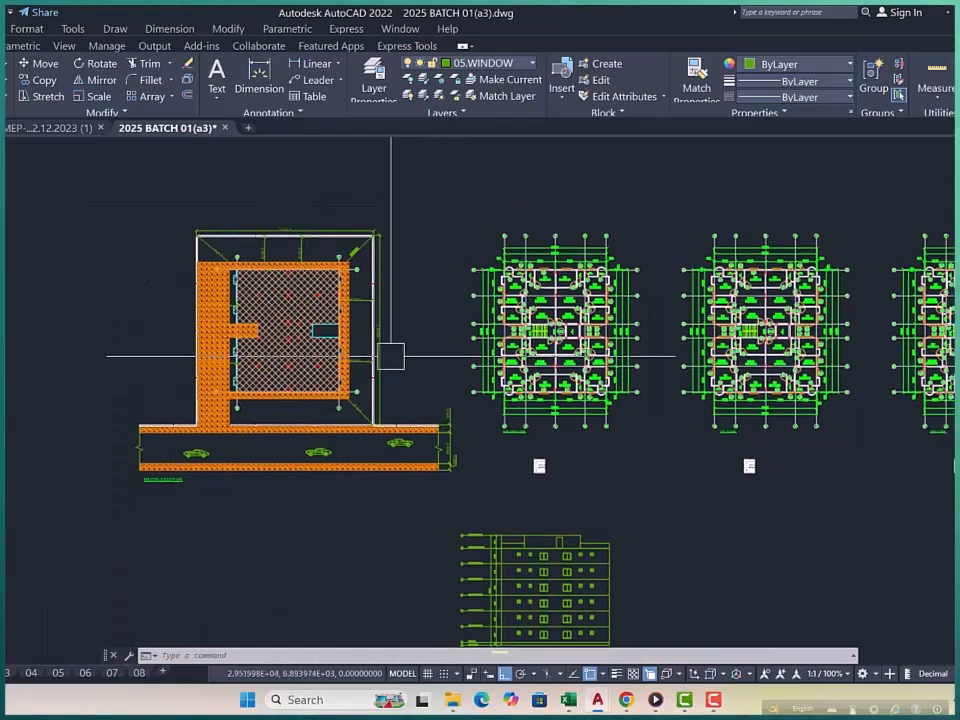
middle_drag(573, 377, 445, 377)
middle_drag(505, 384, 399, 360)
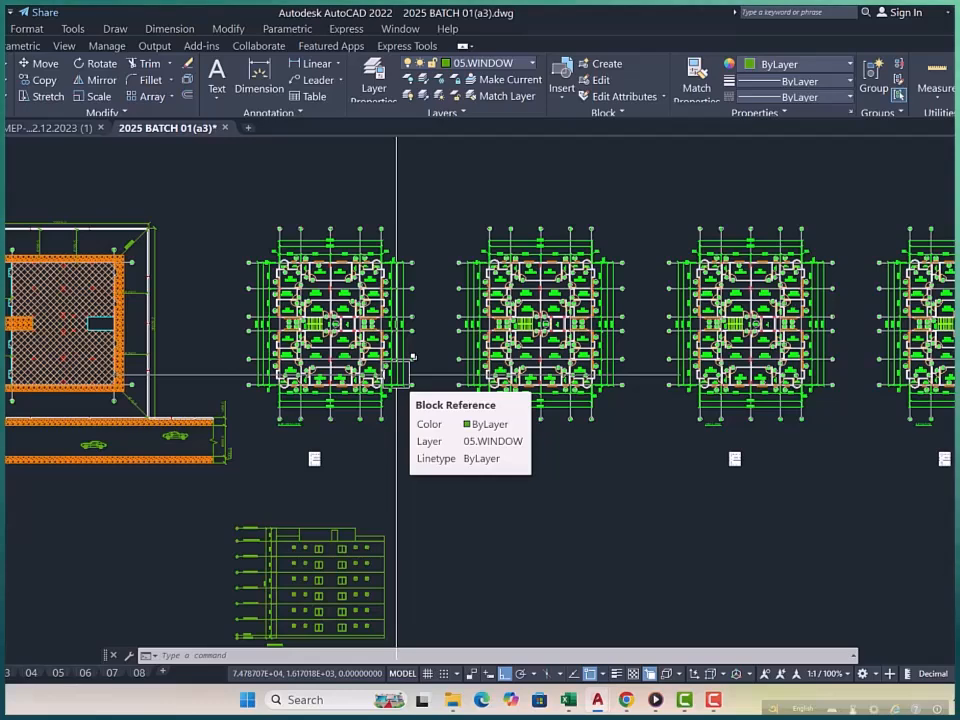
scroll(296, 333, down, 2)
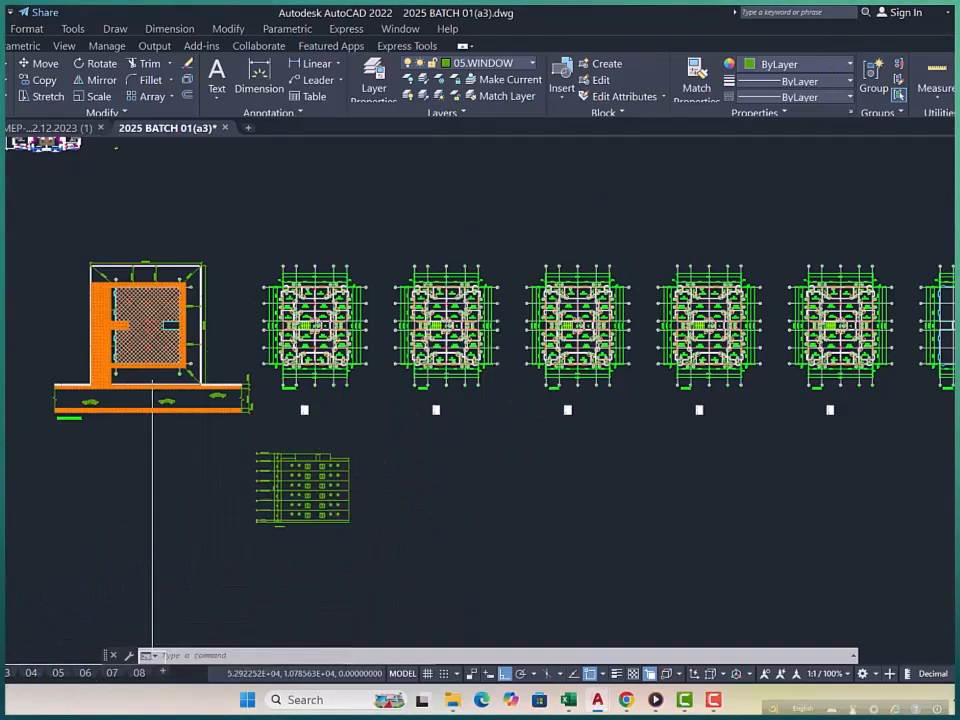
Step: Open sheet layout 02 and examine the ground floor plan with its door, lift door and window schedules
click(3, 673)
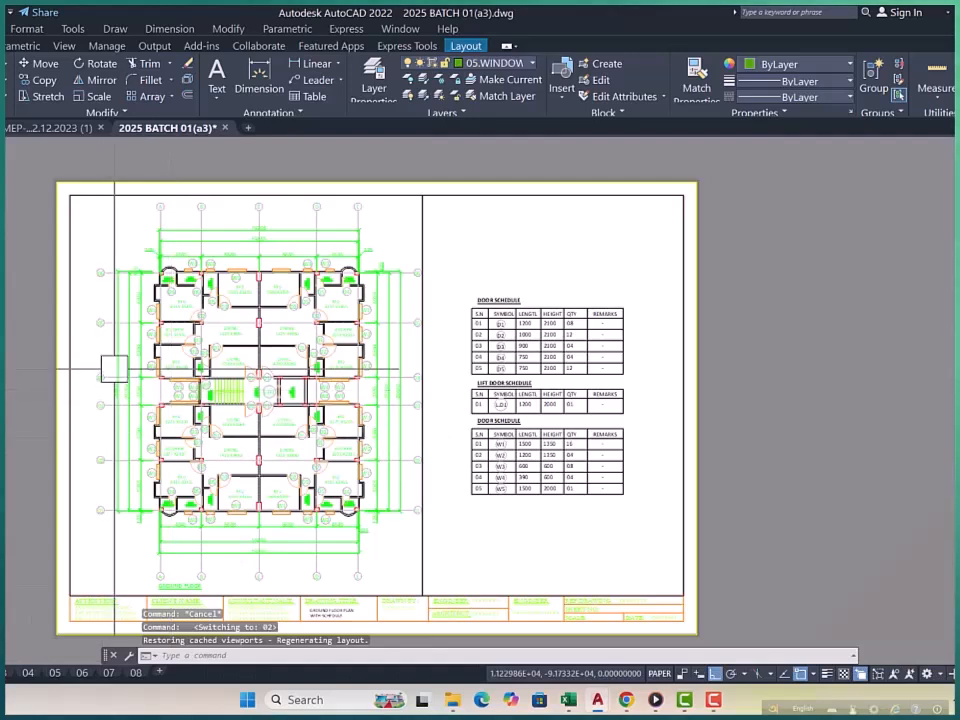
scroll(200, 320, up, 1)
scroll(155, 347, down, 1)
scroll(160, 345, down, 2)
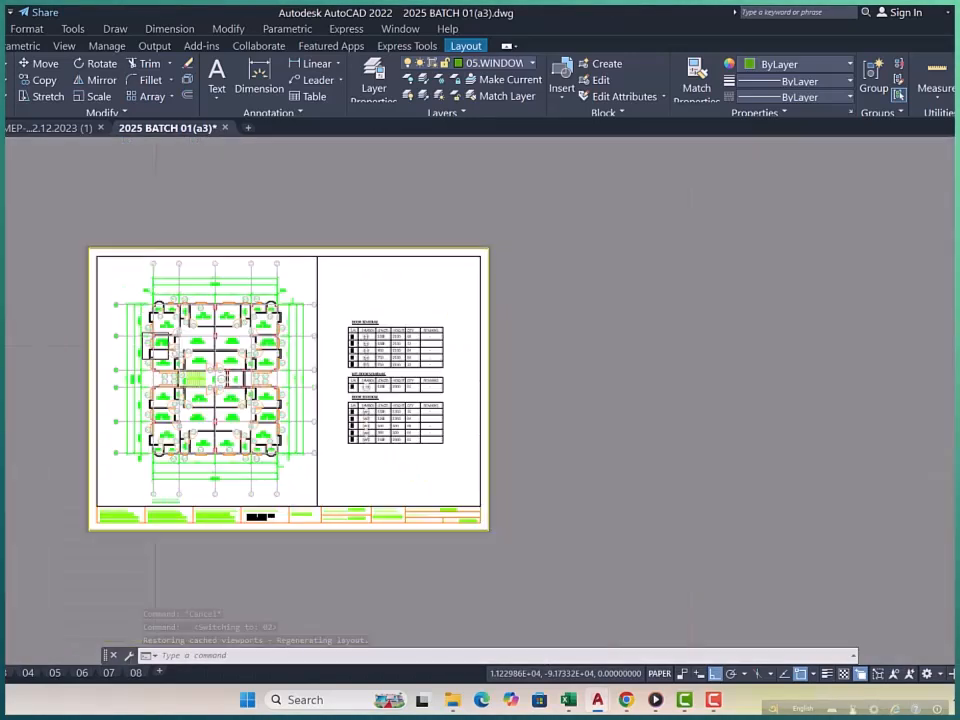
scroll(104, 267, up, 2)
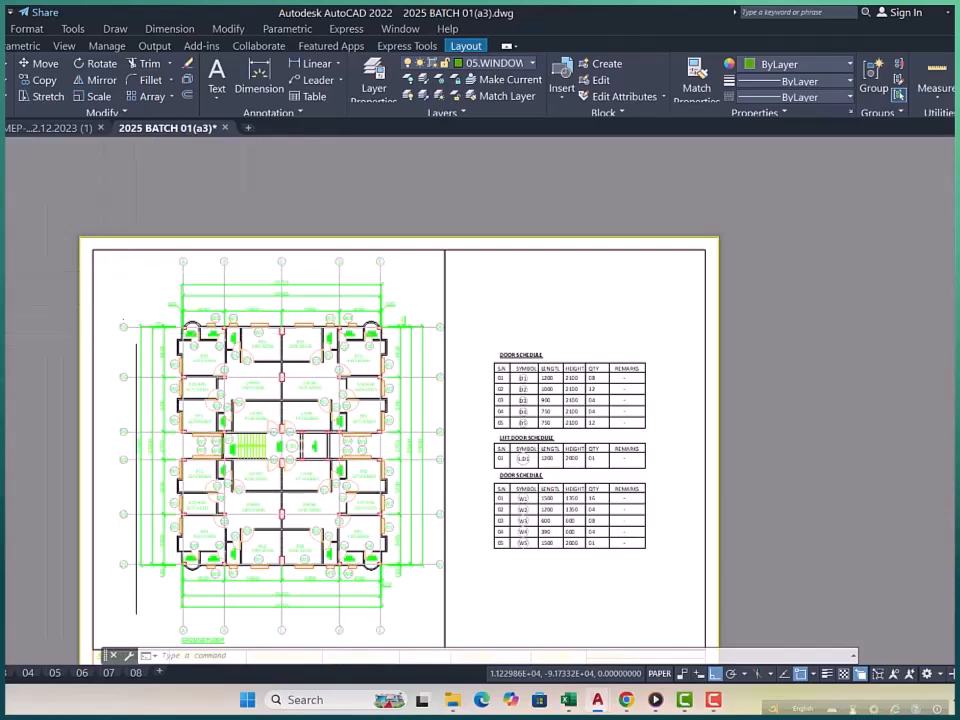
middle_drag(182, 373, 158, 315)
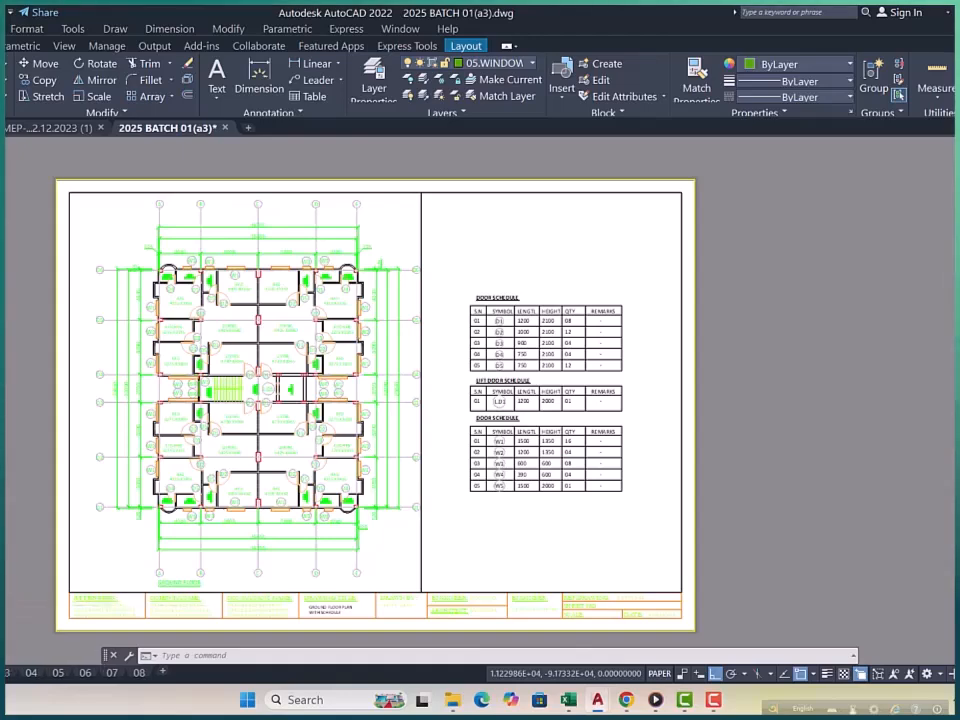
Step: Return to model space and review the row of floor plans, looking closely at the 3rd and 4th floor plans
click(4, 673)
middle_drag(746, 459, 533, 424)
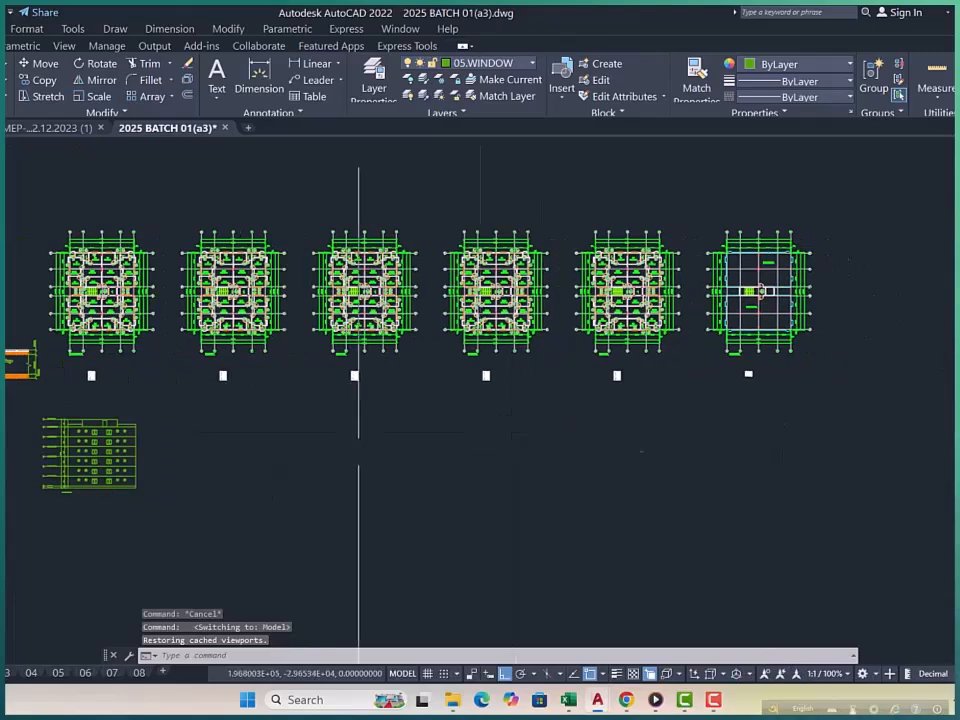
scroll(35, 215, up, 2)
scroll(145, 271, down, 4)
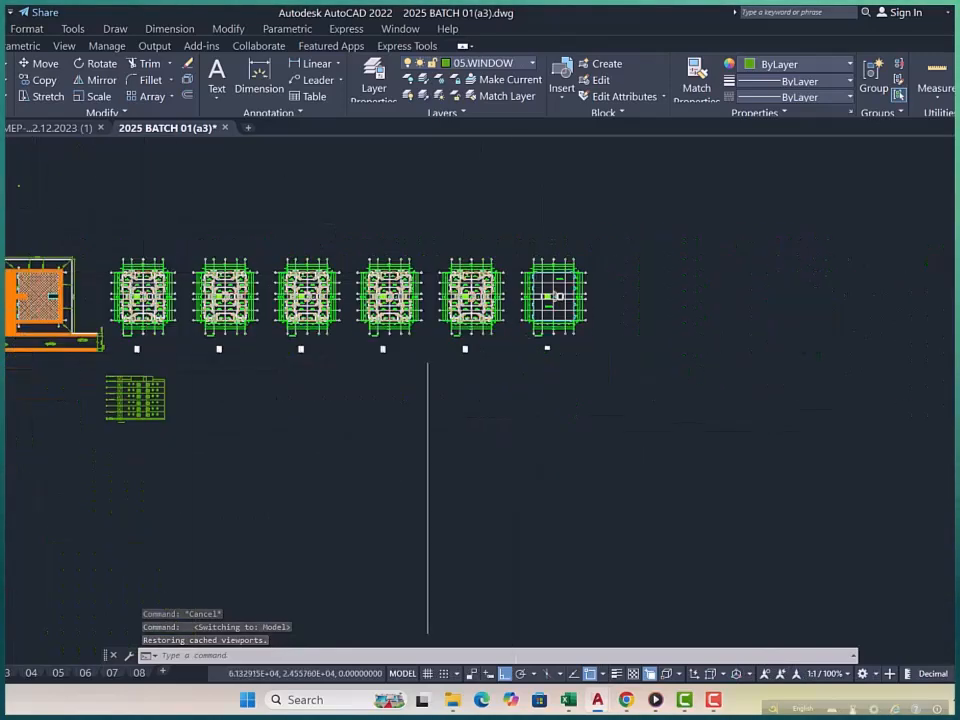
scroll(238, 285, up, 2)
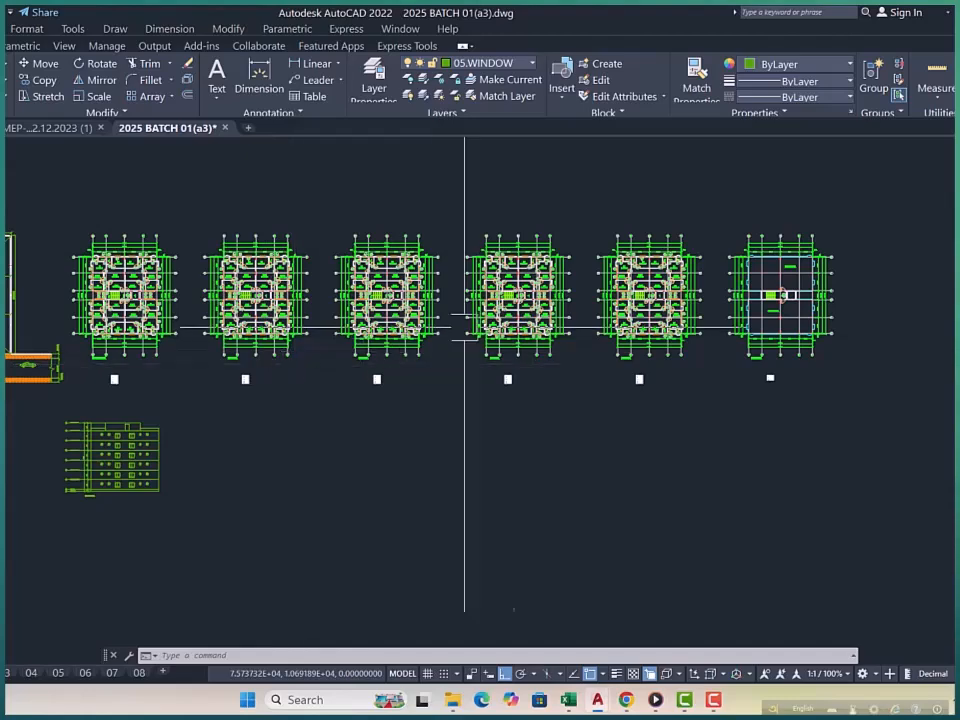
scroll(606, 268, up, 4)
middle_drag(705, 429, 629, 403)
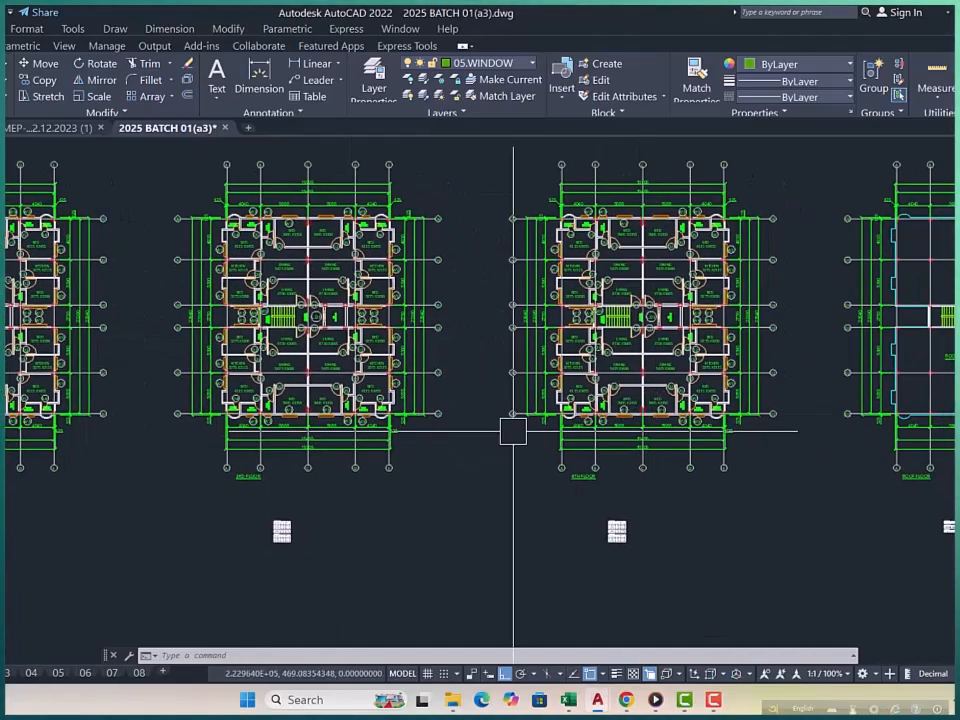
scroll(608, 340, down, 4)
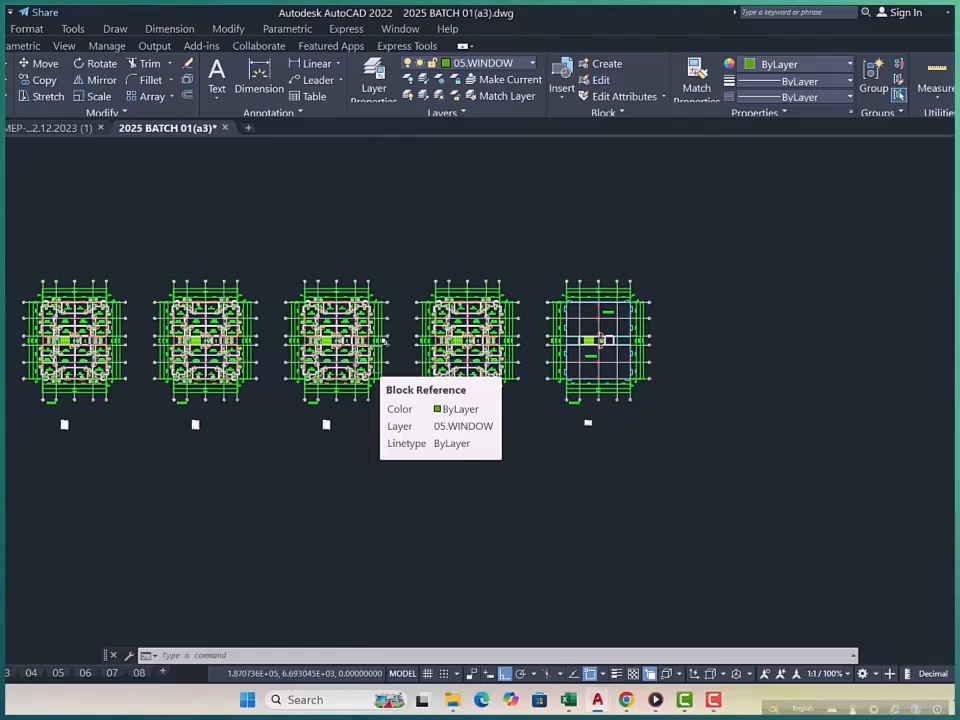
scroll(446, 355, down, 2)
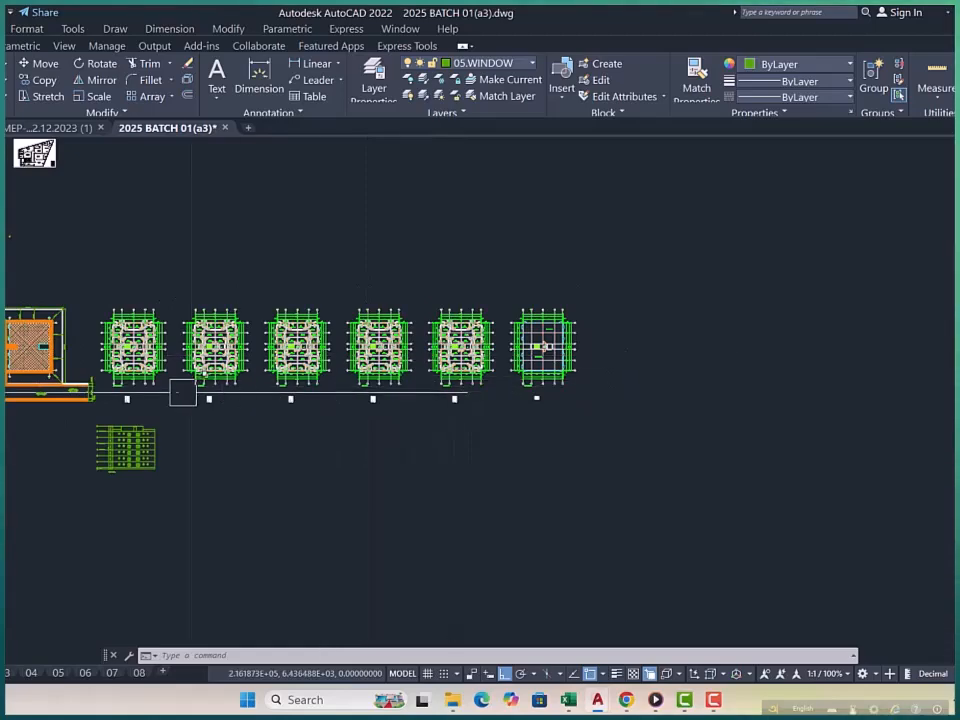
Step: Examine the lower part of the ground floor plan, then compare the whole plan with the master layout plan
scroll(110, 420, up, 2)
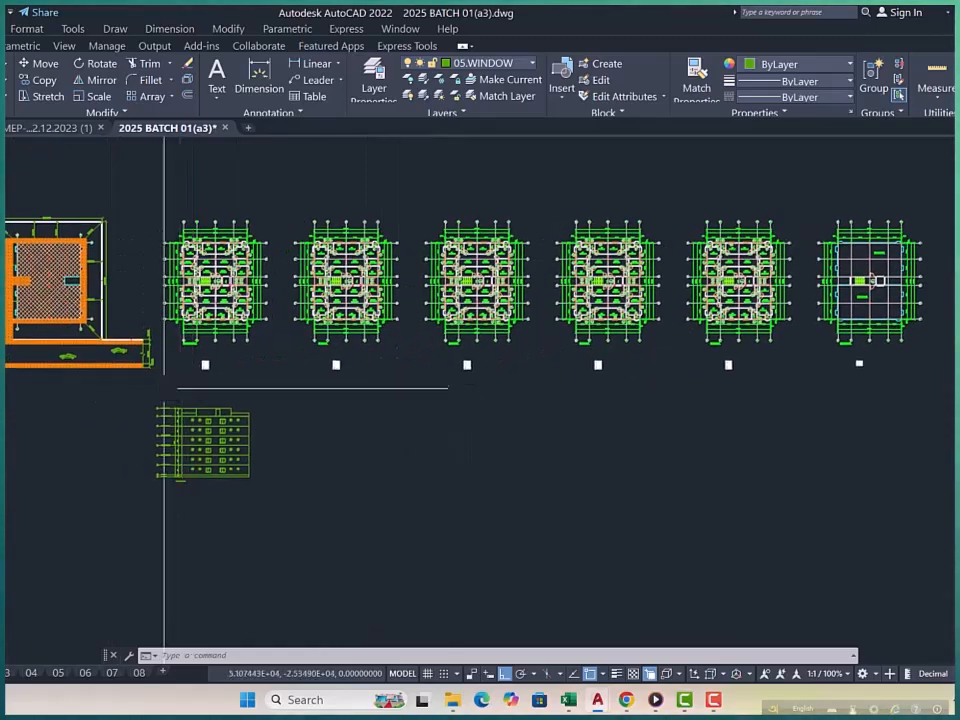
scroll(165, 347, up, 5)
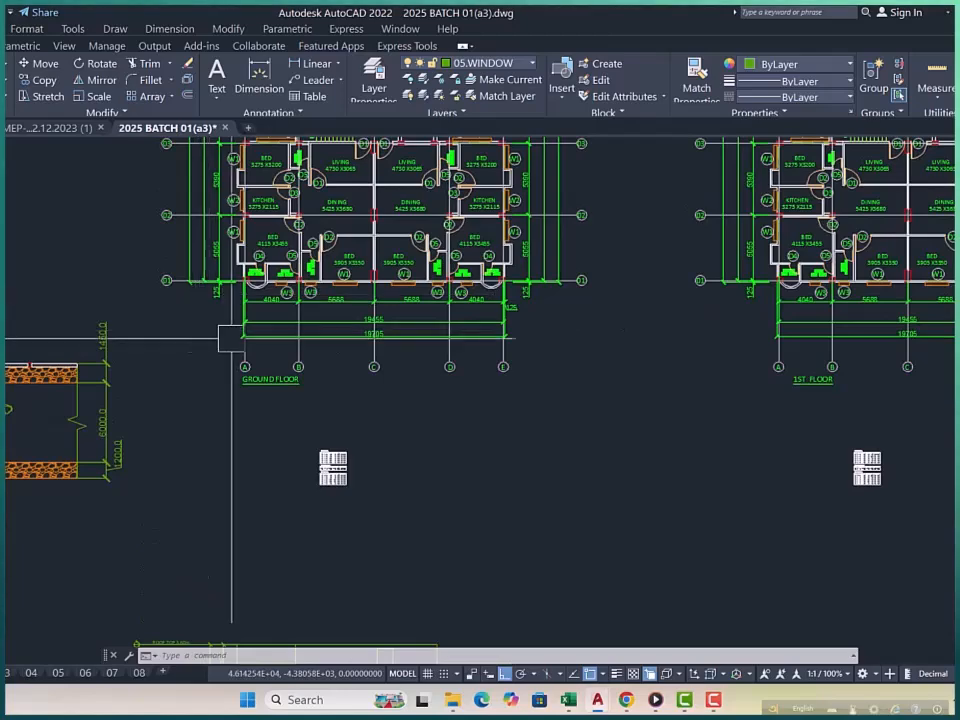
scroll(201, 338, down, 4)
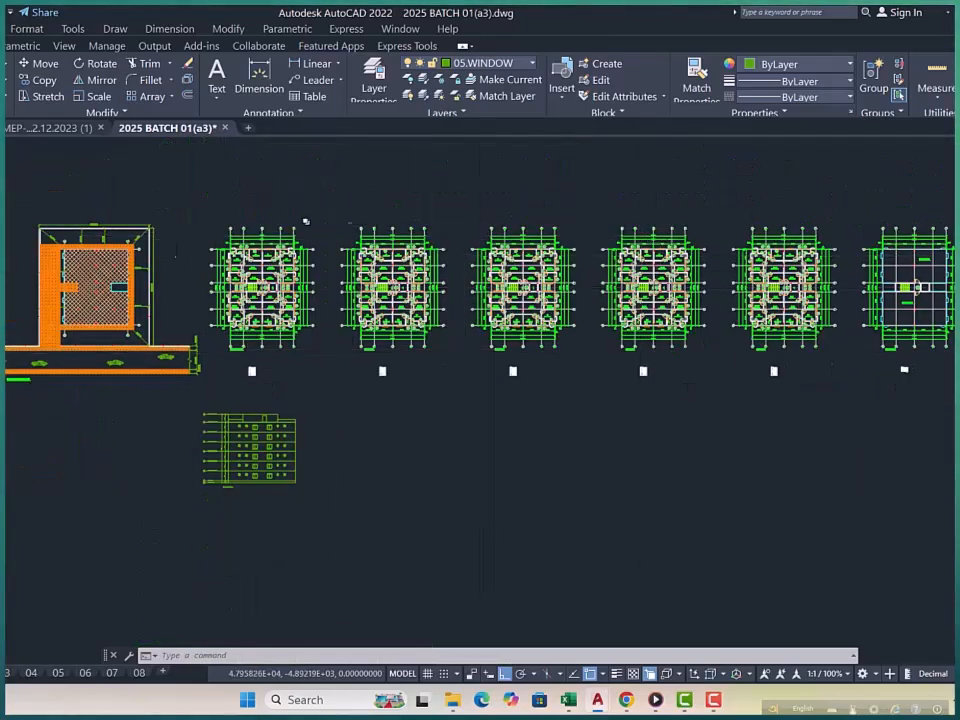
scroll(21, 214, up, 4)
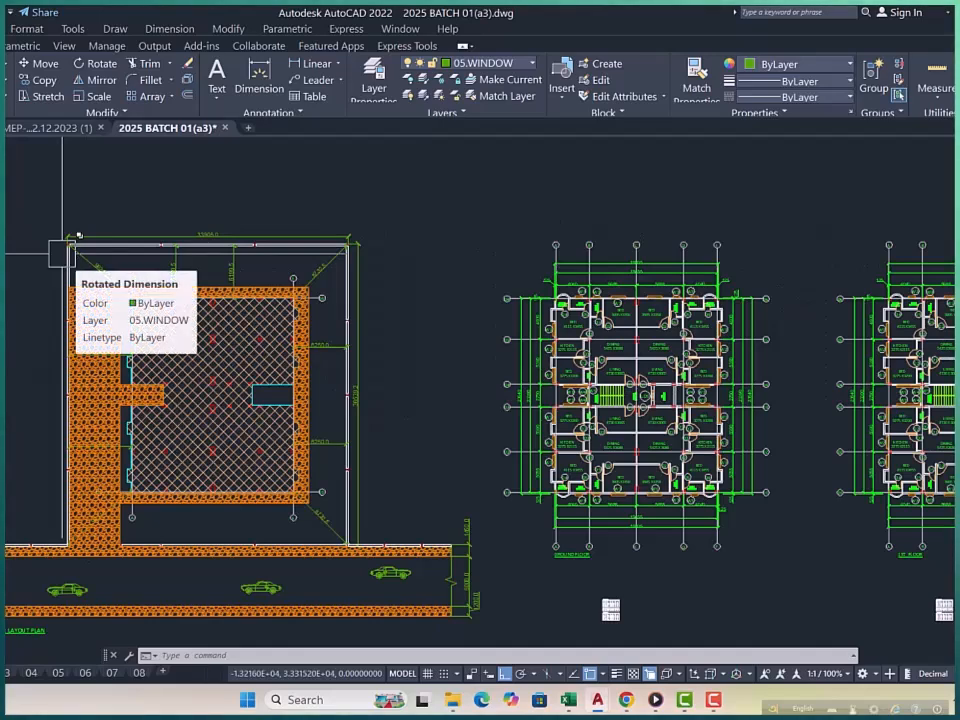
middle_drag(5, 258, 3, 257)
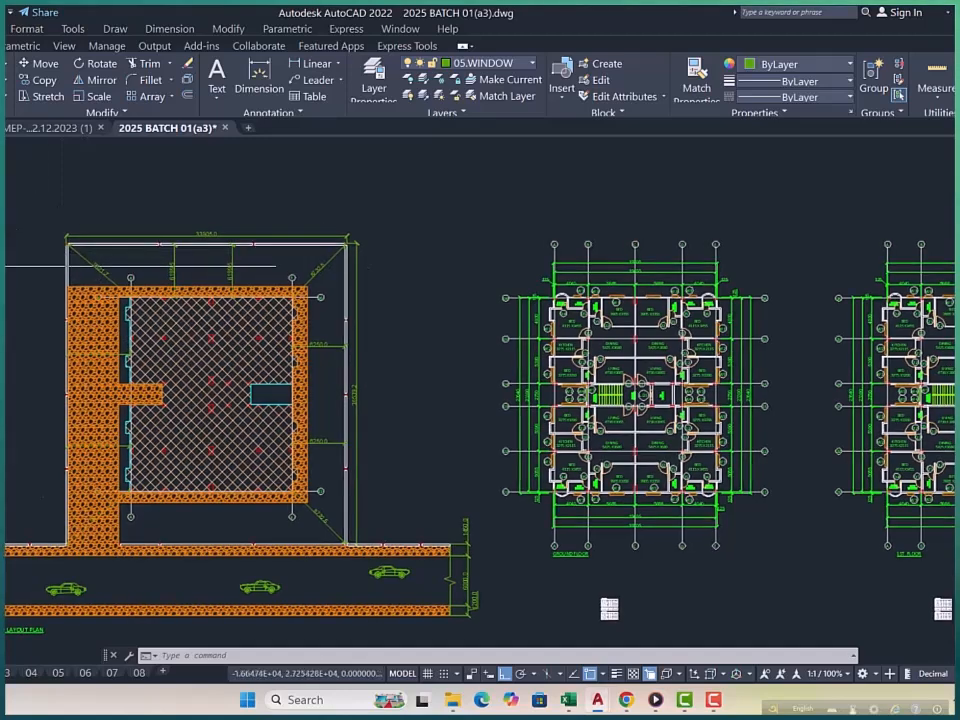
middle_drag(225, 361, 218, 358)
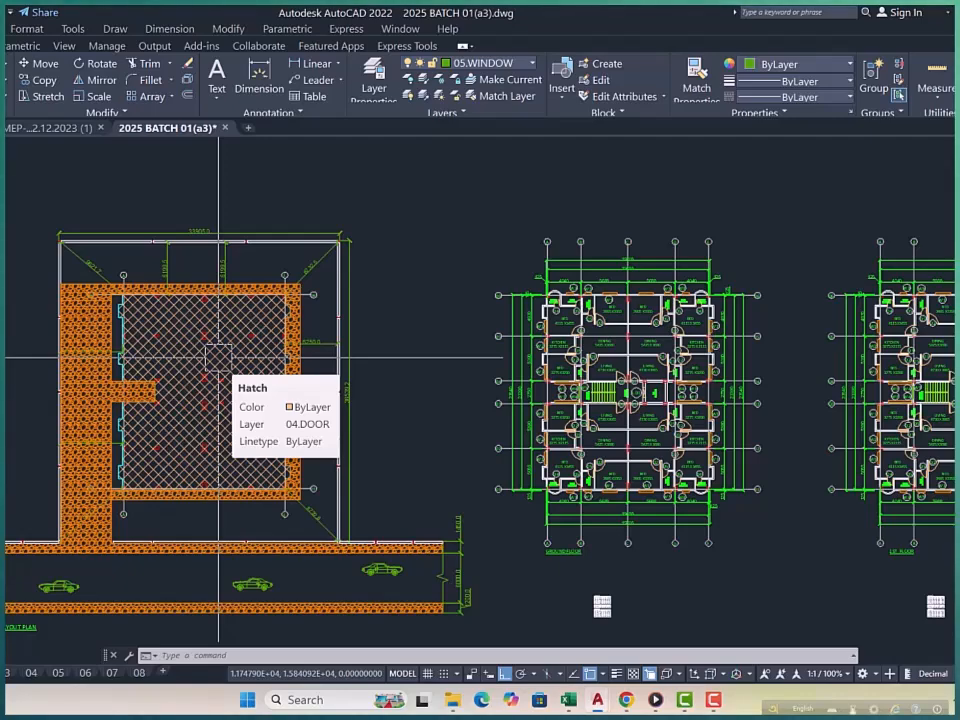
Step: Inspect the ground floor plan, its schedules and the road end dimensions of the neighbouring master layout plan
middle_drag(316, 383, 233, 344)
middle_drag(341, 360, 188, 299)
scroll(204, 474, up, 3)
middle_drag(249, 484, 250, 390)
scroll(250, 390, down, 2)
middle_drag(302, 367, 303, 415)
scroll(301, 414, down, 2)
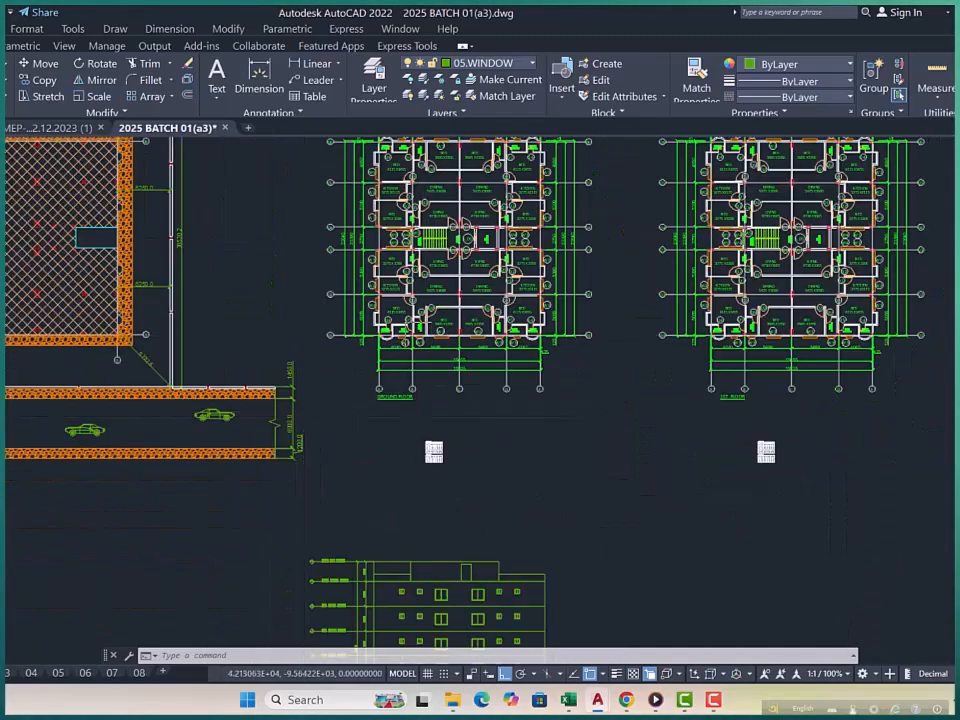
scroll(418, 334, up, 3)
middle_drag(350, 372, 555, 370)
scroll(530, 410, down, 4)
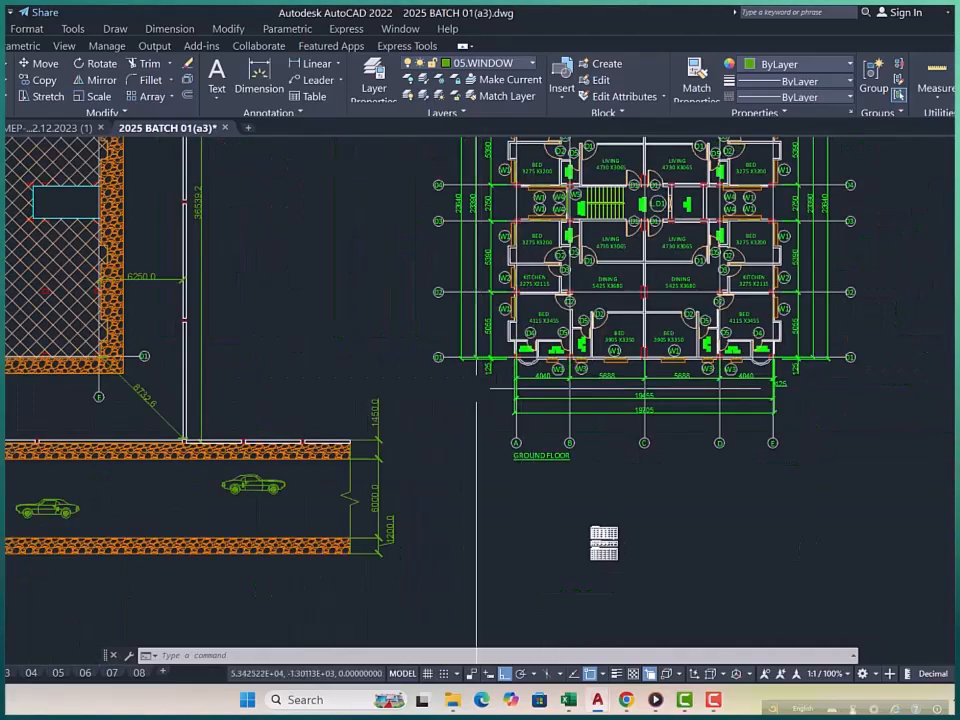
Step: Review the master layout plan's upper boundary and setback dimensions, then its road and title beside the floor plans
scroll(330, 326, down, 1)
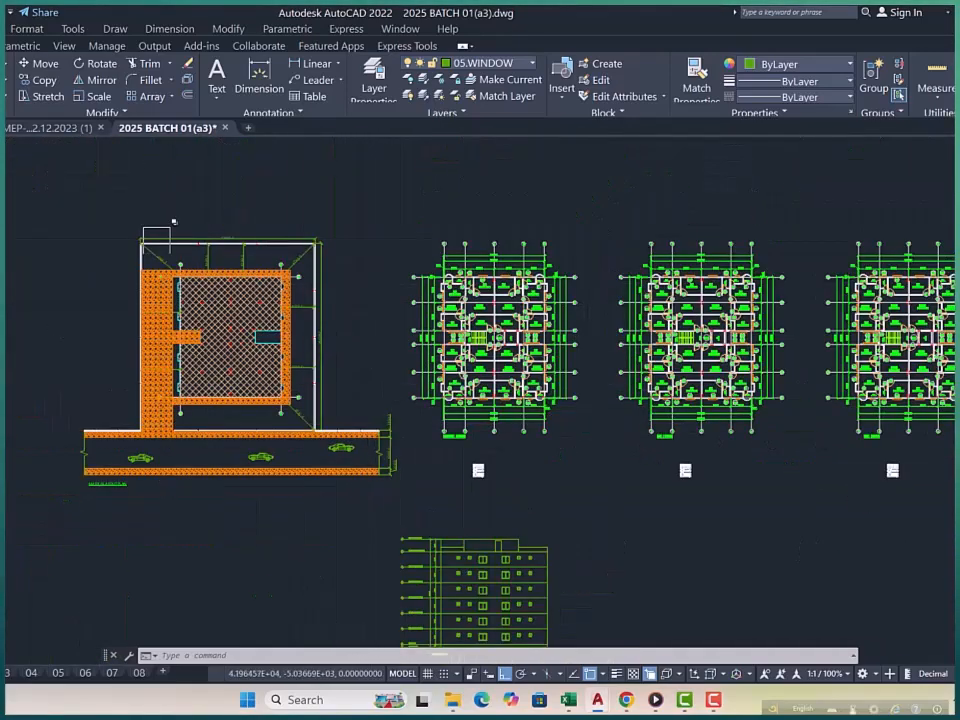
scroll(154, 300, up, 5)
scroll(152, 317, down, 4)
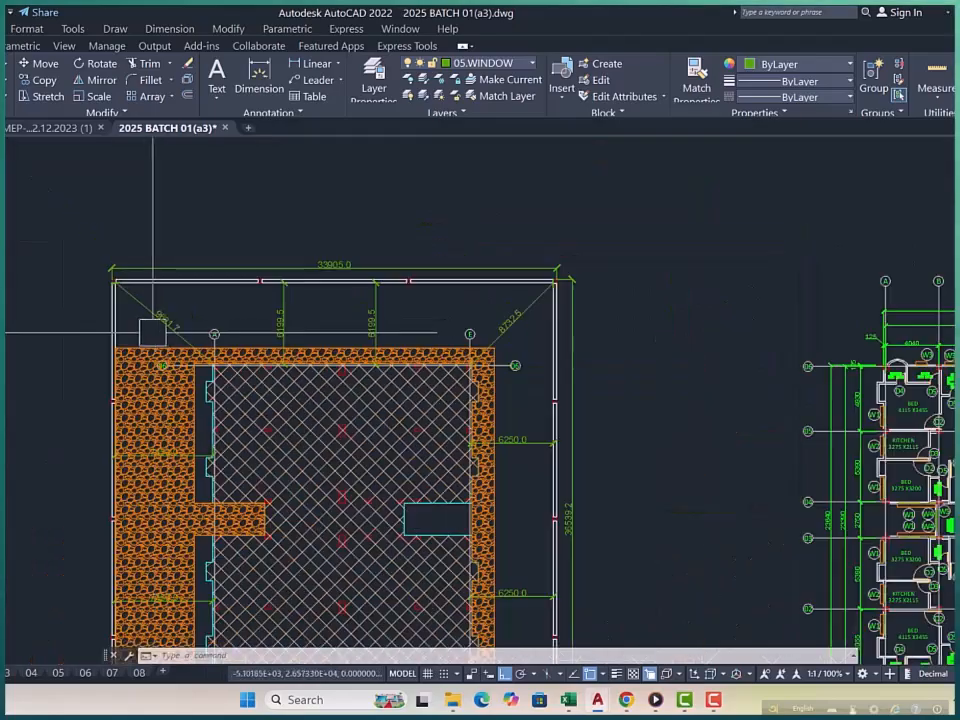
scroll(299, 312, up, 4)
scroll(276, 311, down, 4)
scroll(252, 283, down, 4)
middle_drag(407, 392, 362, 309)
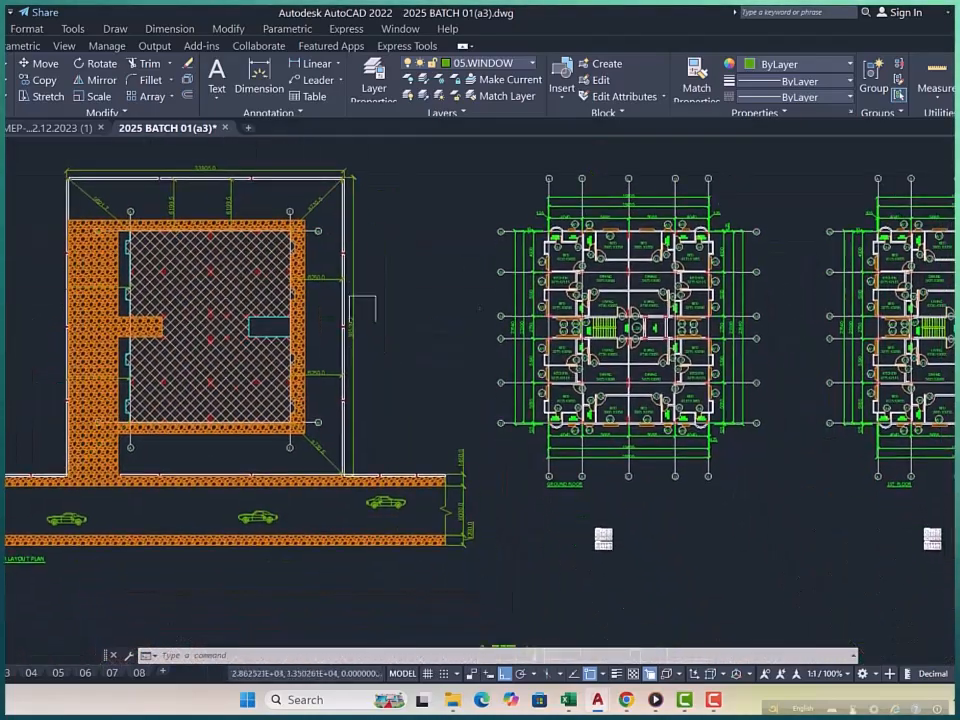
scroll(10, 520, up, 4)
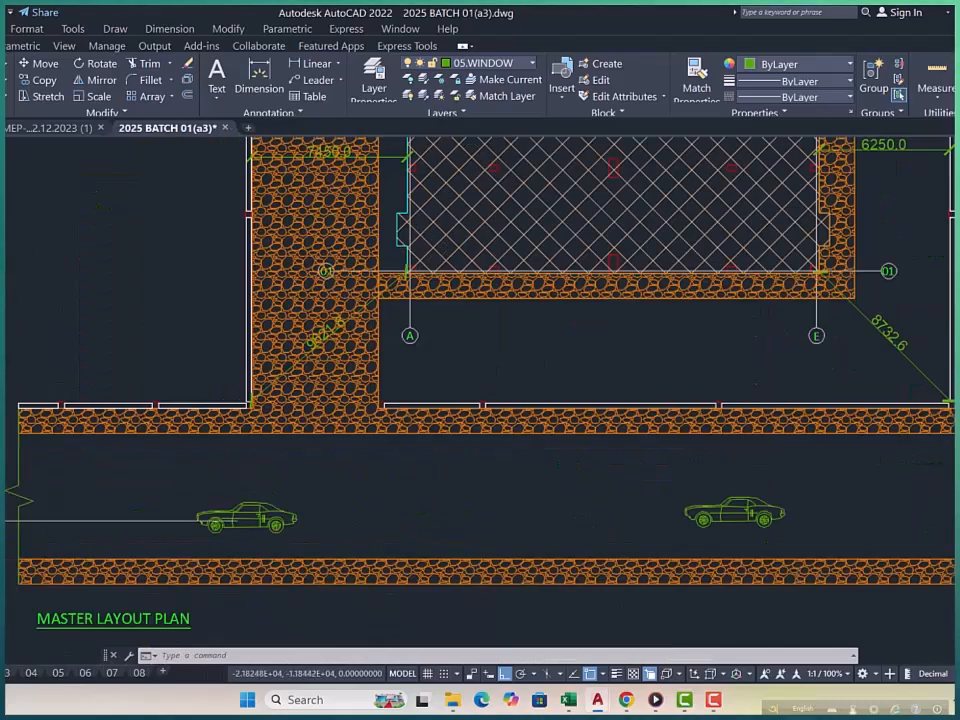
scroll(235, 465, down, 5)
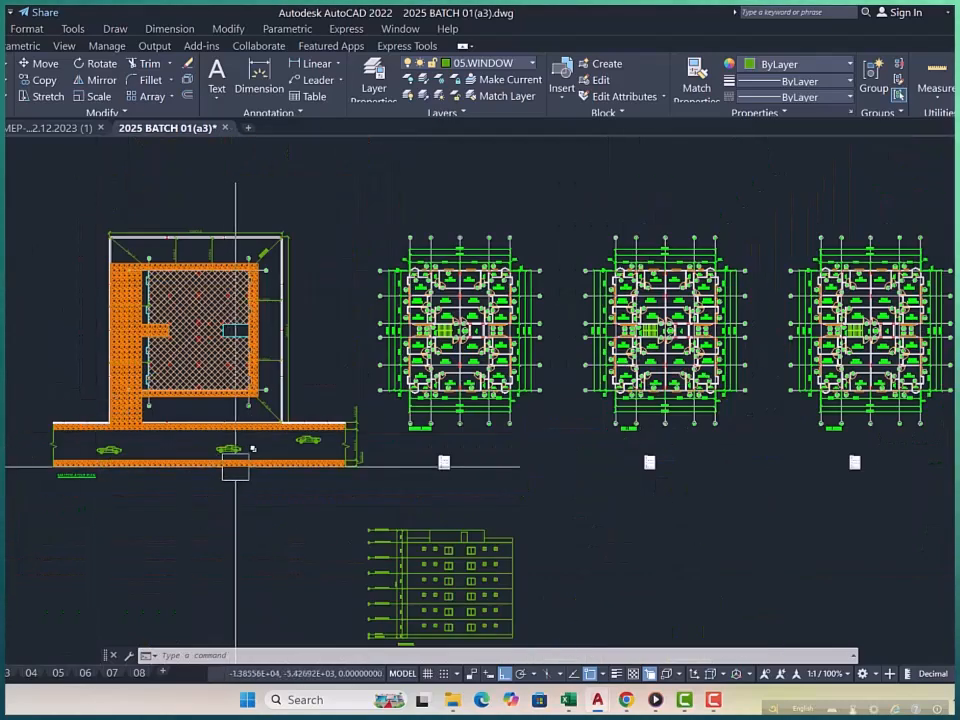
Step: Examine the dimensions at the road end of the master layout plan, then compare the road with the neighbouring ground floor plan
scroll(362, 452, up, 6)
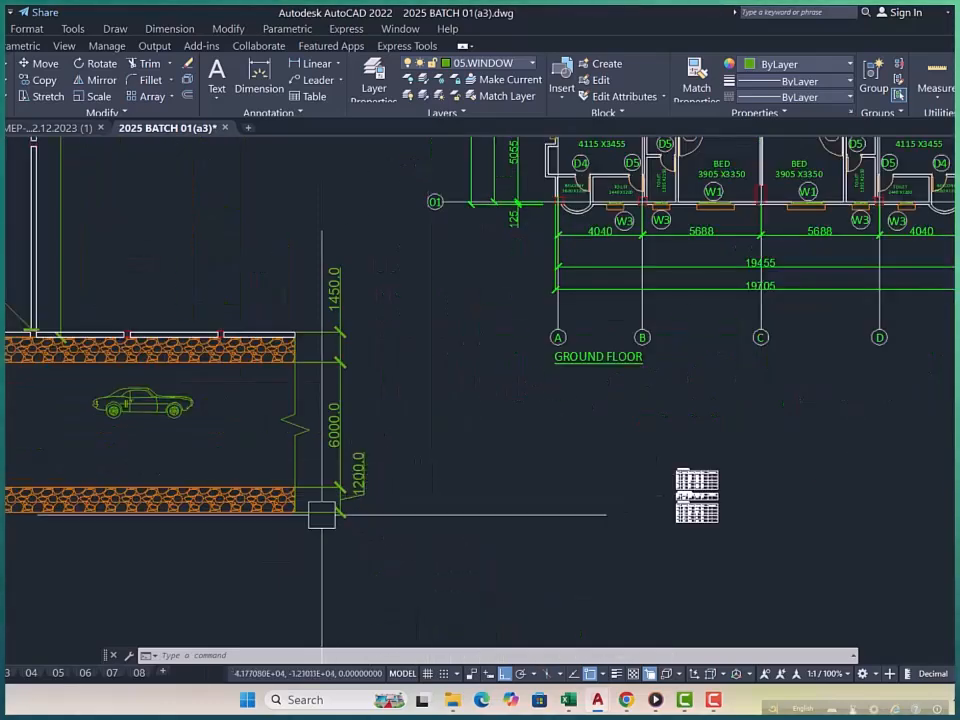
scroll(322, 511, up, 2)
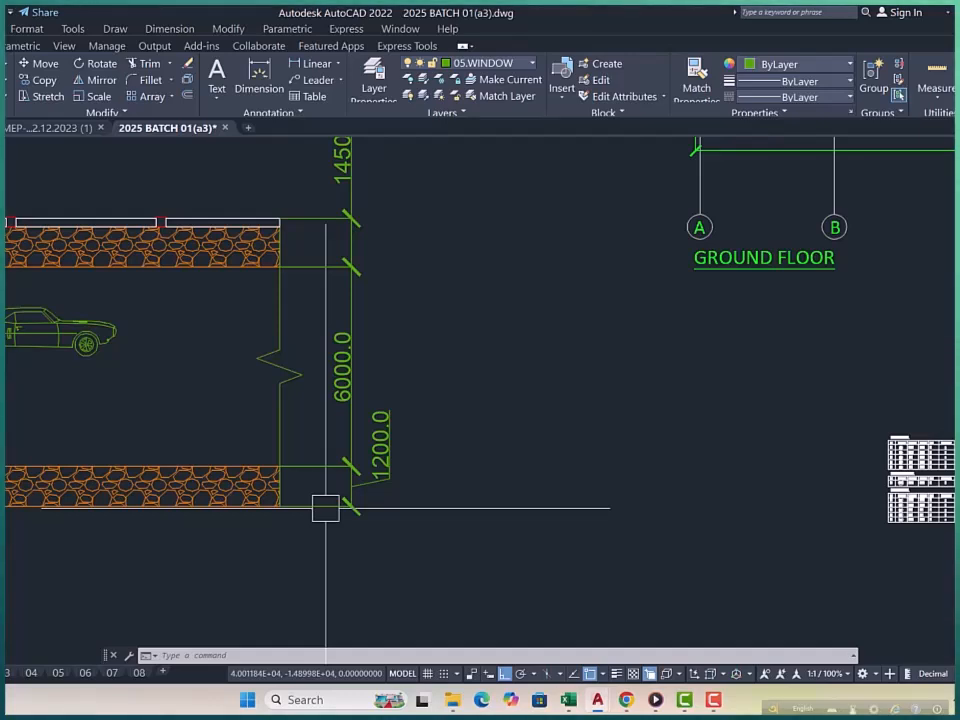
scroll(325, 508, up, 2)
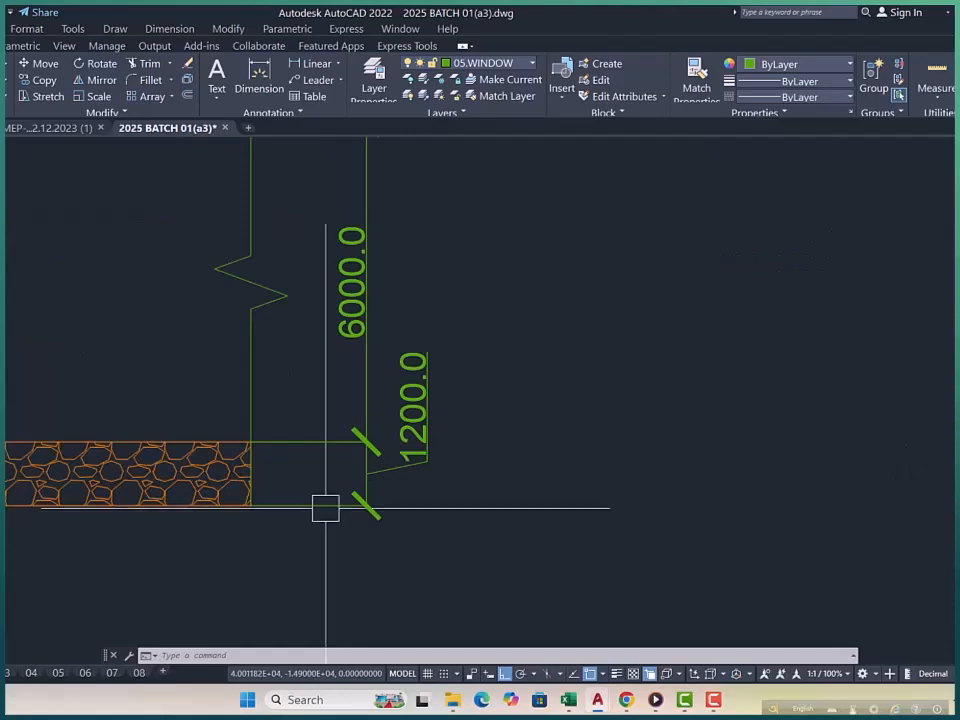
scroll(369, 407, down, 8)
middle_drag(491, 476, 486, 476)
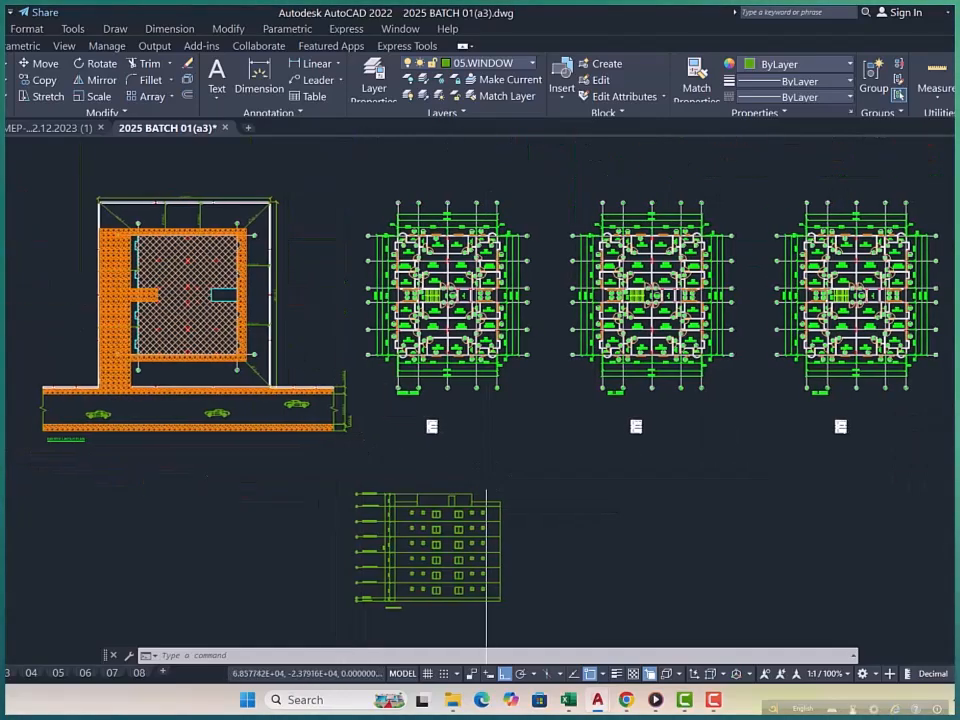
scroll(336, 425, up, 8)
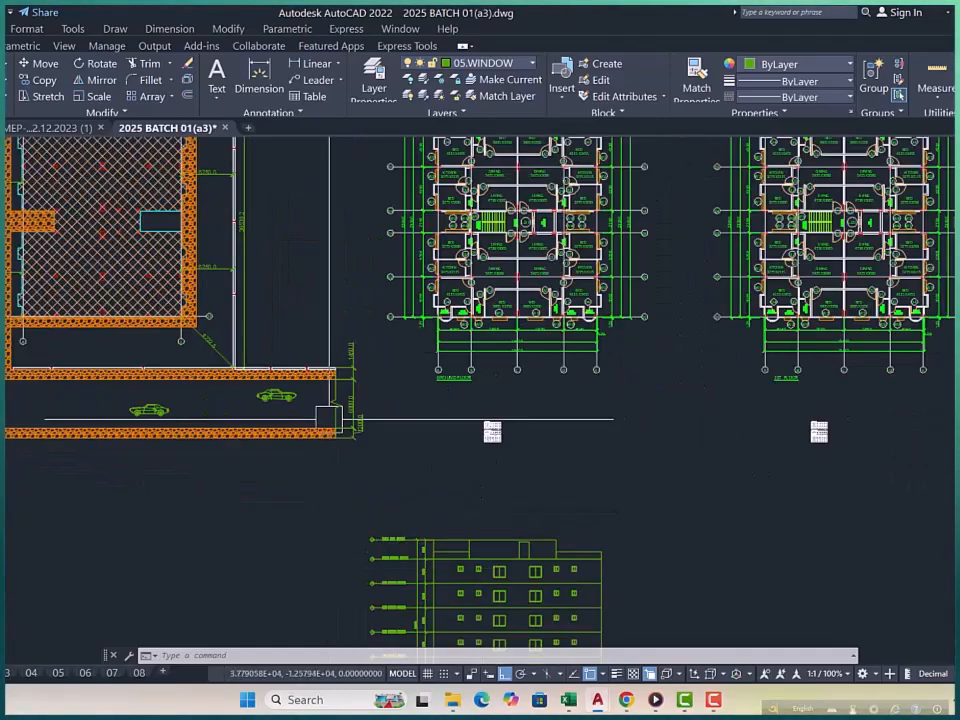
scroll(379, 465, down, 8)
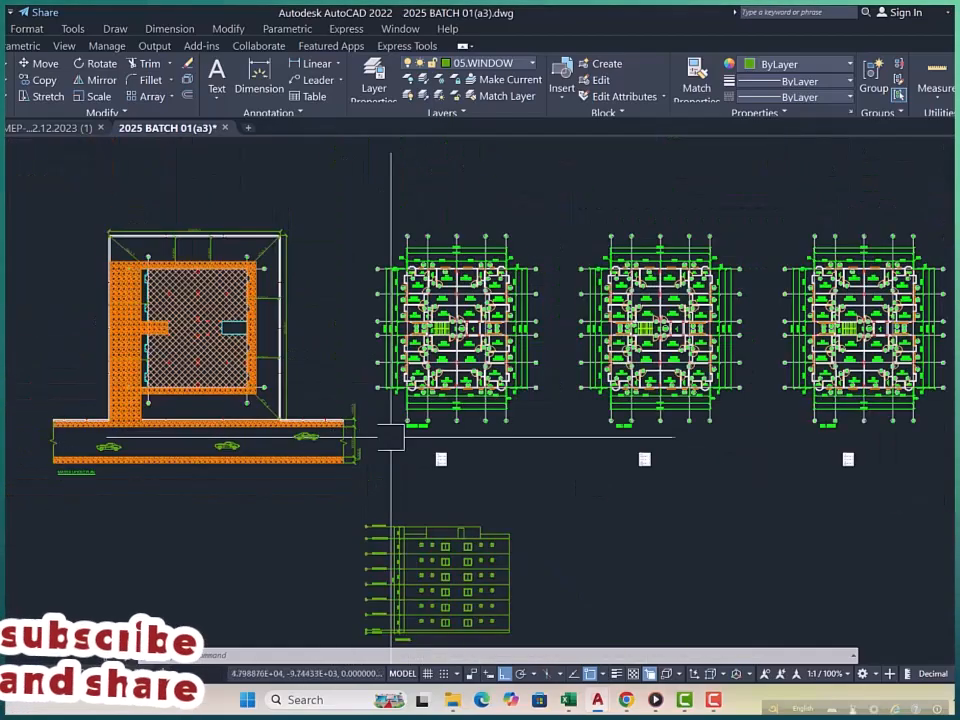
scroll(122, 235, up, 8)
scroll(294, 334, down, 8)
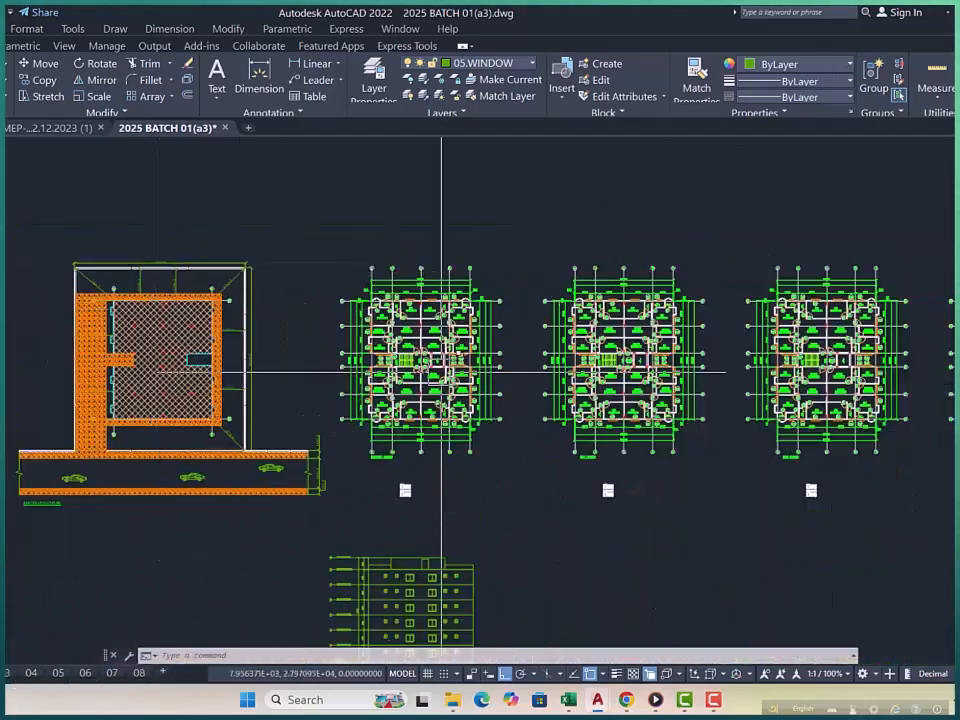
Step: Review the north elevation's floor levels, windows and roof outline, then its placement below the master layout plan and floor plans
middle_drag(442, 372, 318, 308)
scroll(254, 331, down, 2)
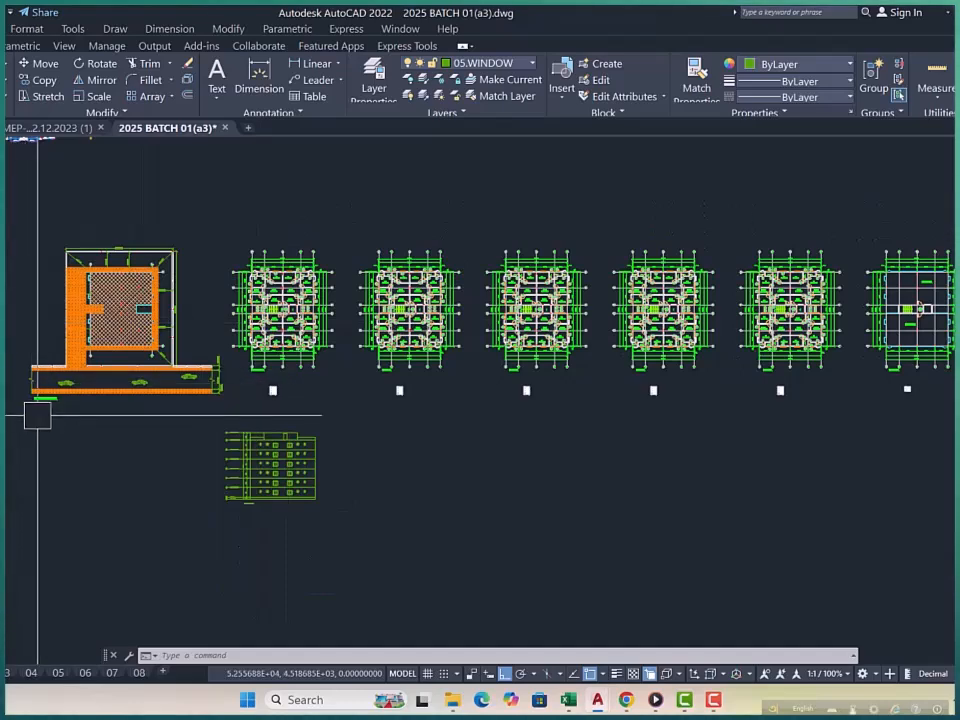
scroll(253, 486, up, 7)
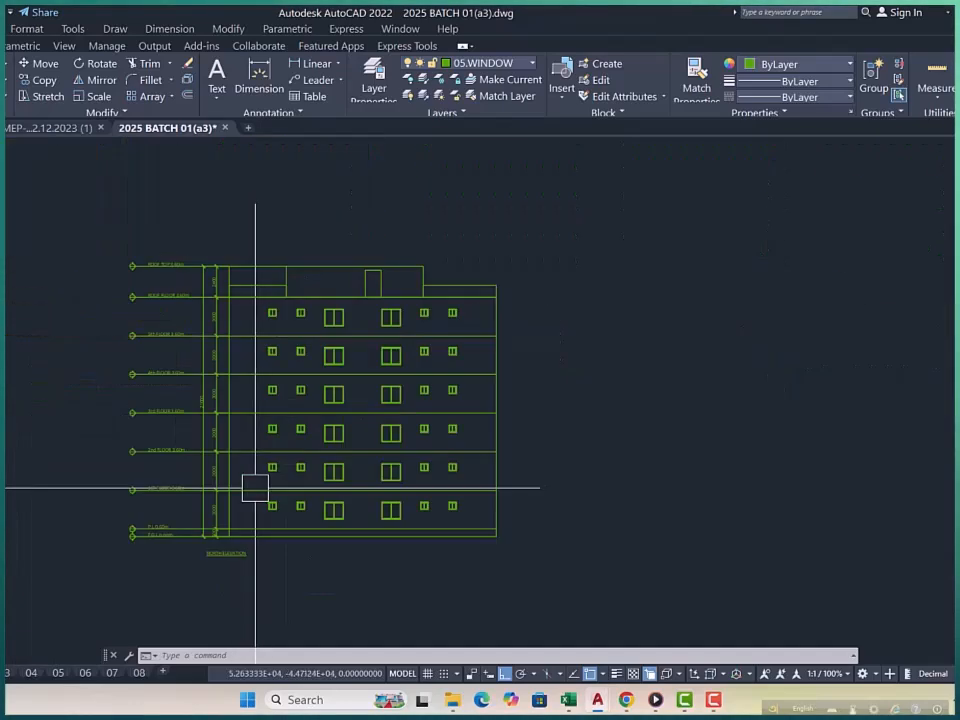
scroll(170, 452, down, 3)
scroll(170, 452, down, 3)
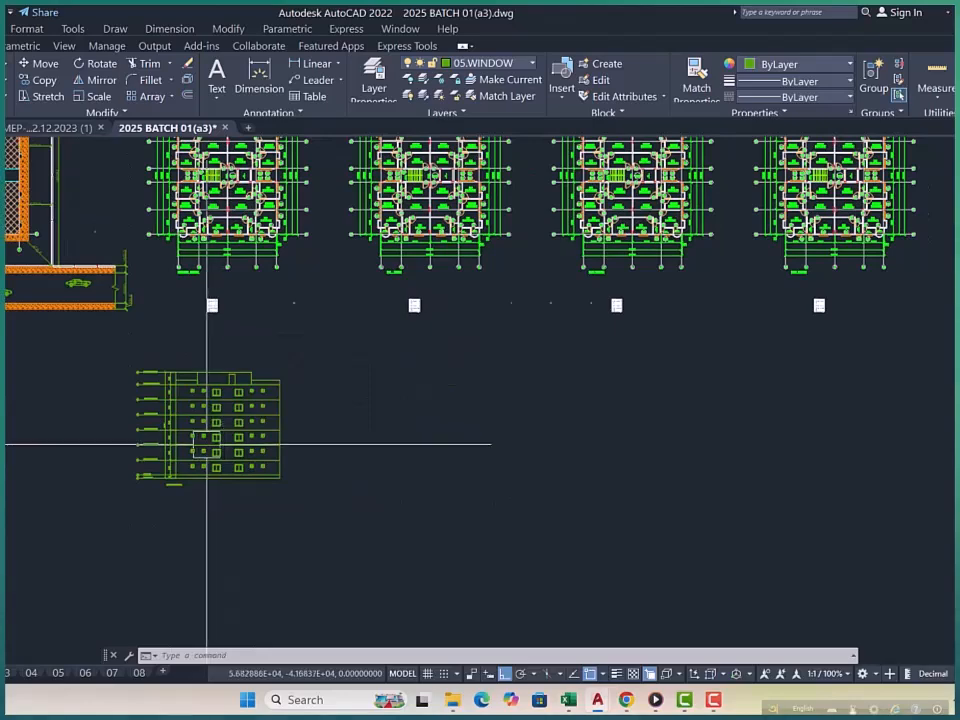
scroll(321, 450, down, 3)
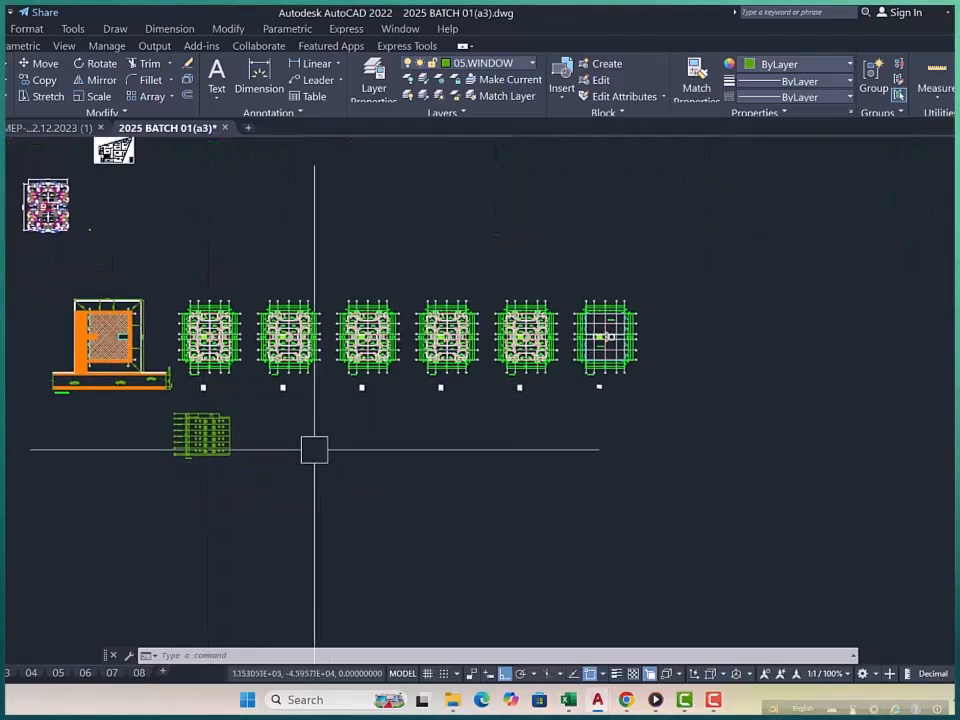
scroll(105, 395, up, 4)
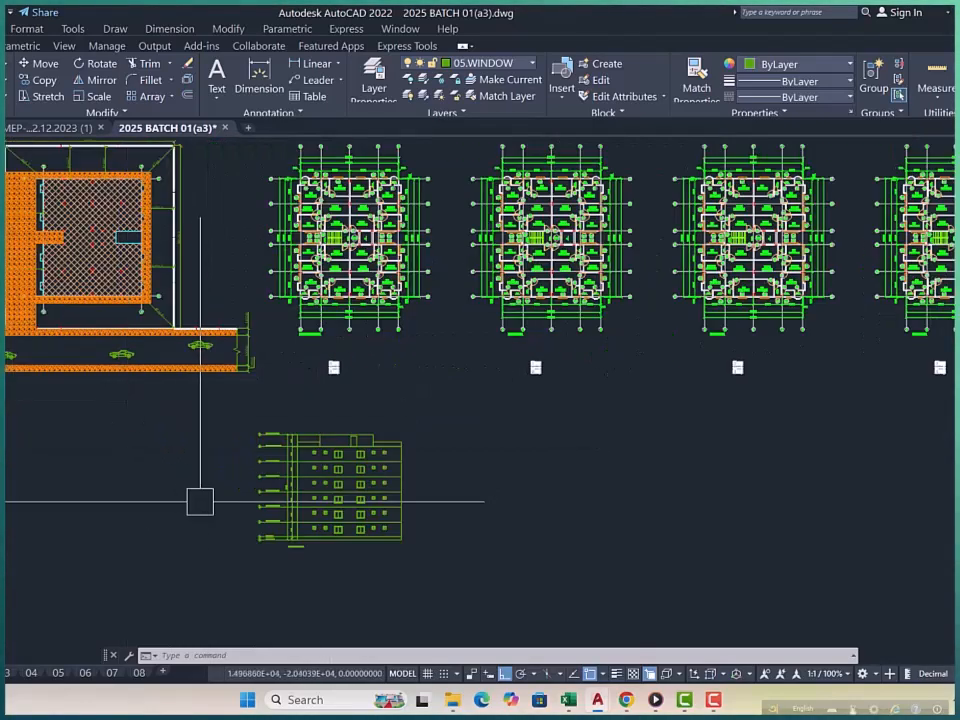
scroll(194, 500, up, 2)
scroll(245, 425, down, 4)
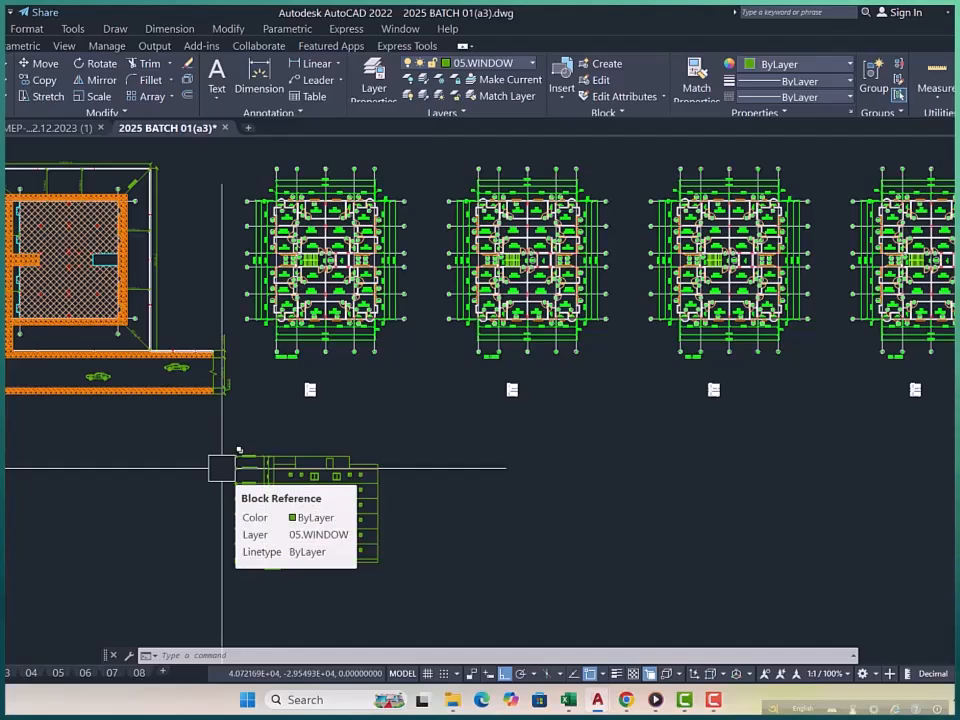
Step: Inspect the 2nd floor plan's corner rooms, window tags and grid dimensions, then continue through the 3rd floor plan and those beyond it
scroll(405, 268, up, 4)
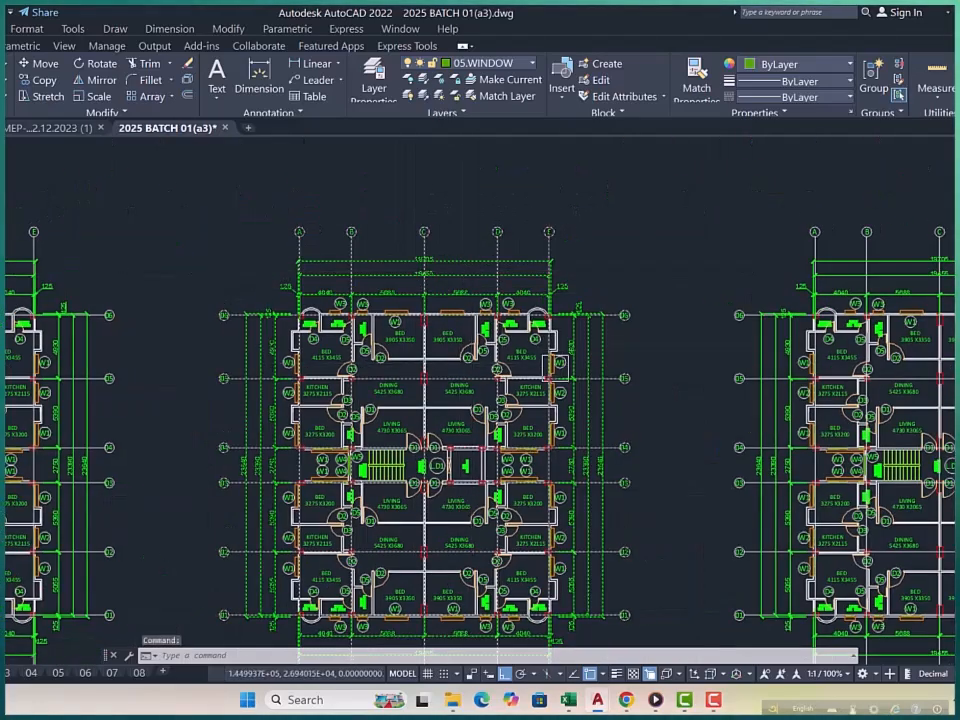
middle_drag(510, 357, 476, 345)
scroll(476, 345, down, 2)
scroll(486, 270, up, 8)
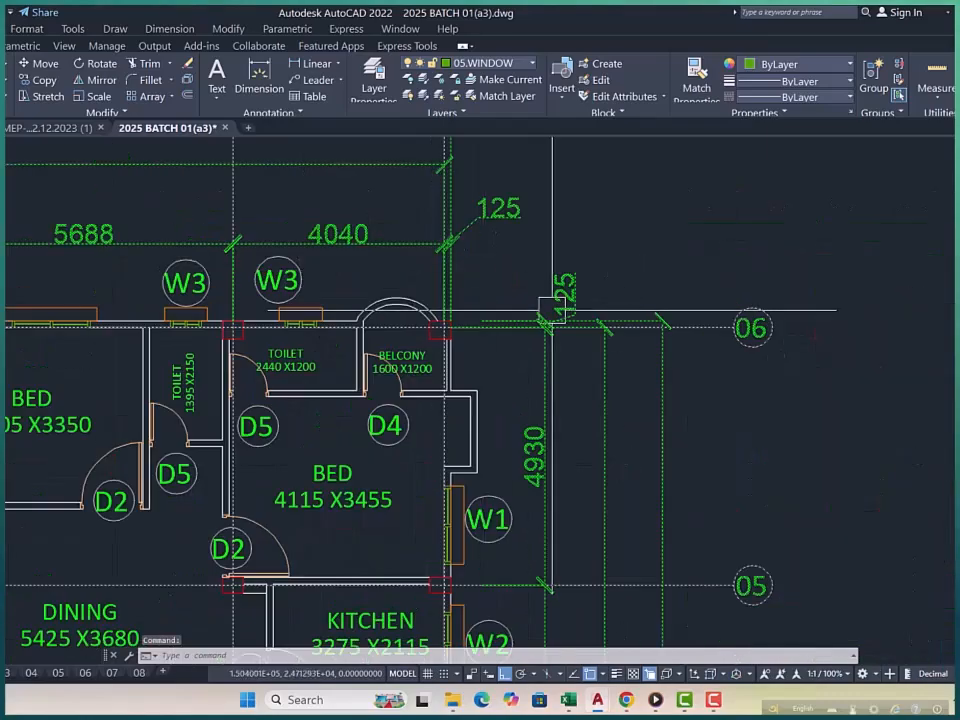
scroll(456, 295, down, 6)
middle_drag(497, 388, 334, 322)
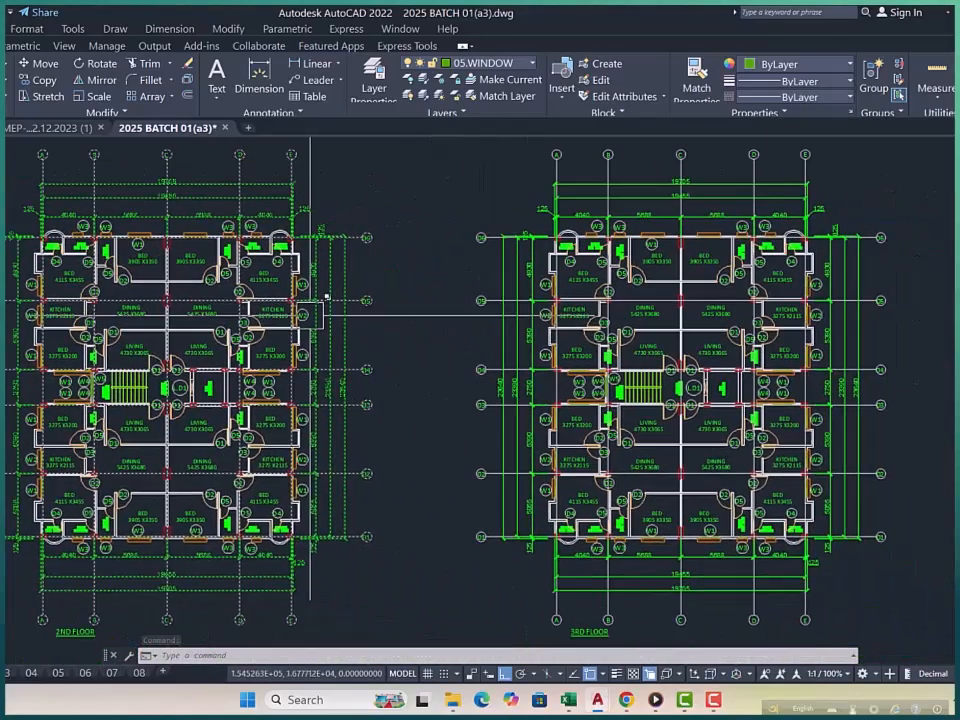
middle_drag(788, 338, 362, 364)
middle_drag(680, 349, 217, 331)
scroll(213, 333, down, 4)
scroll(370, 310, up, 3)
scroll(440, 250, up, 5)
scroll(444, 253, down, 4)
scroll(446, 254, down, 6)
Step: Return along the floor plans to the master layout plan, clear the 2nd floor plan's selection, and review the plans with the elevation
middle_drag(369, 388, 690, 371)
middle_drag(131, 380, 446, 373)
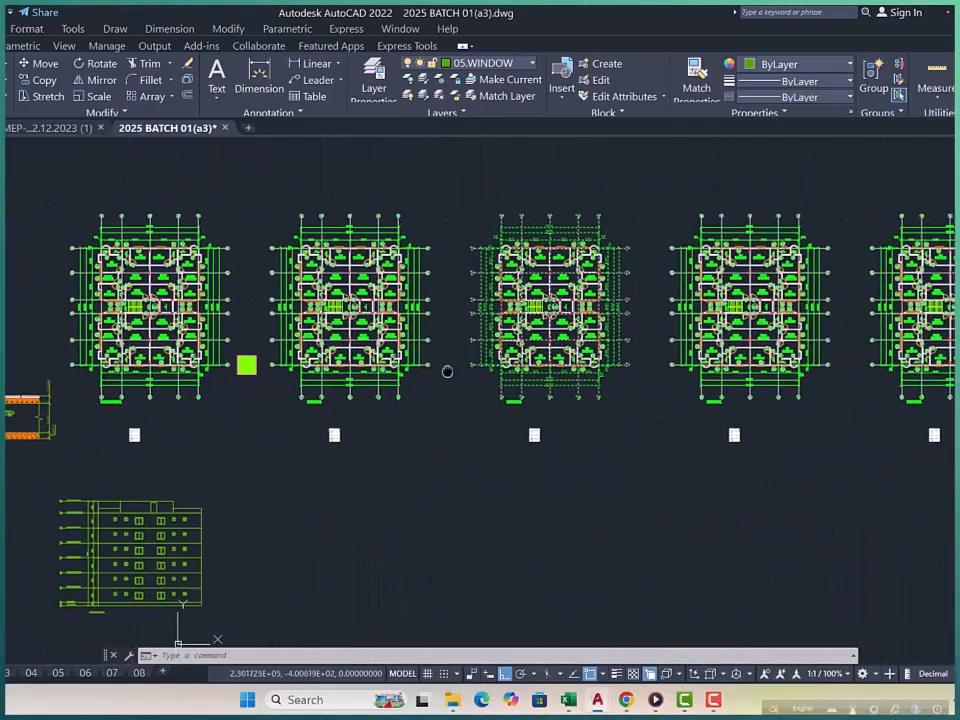
middle_drag(4, 364, 386, 400)
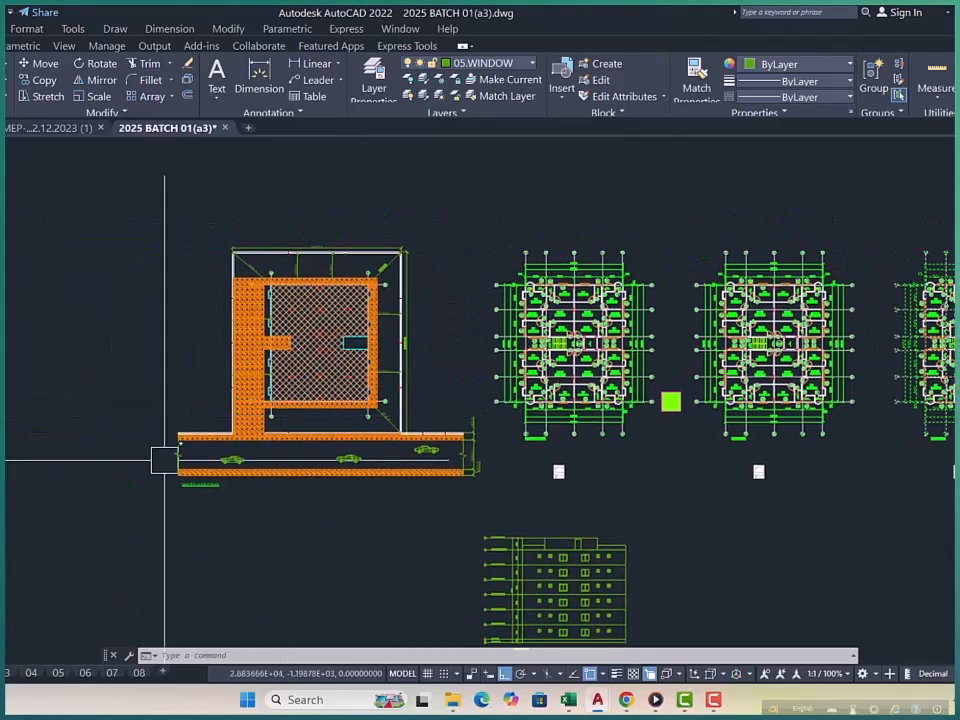
key(Escape)
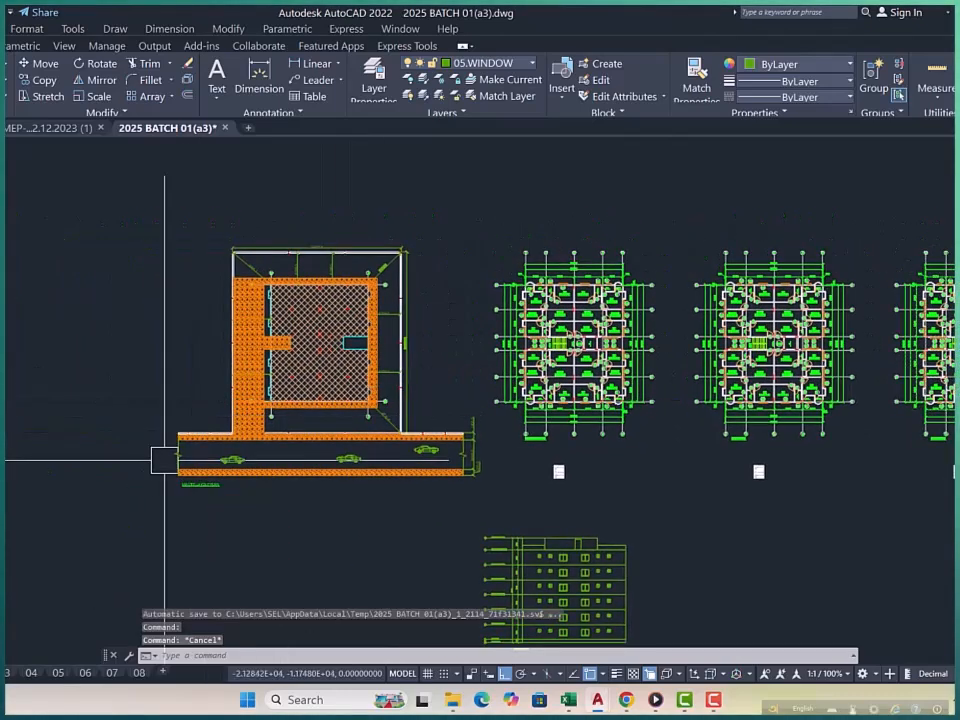
middle_drag(357, 476, 308, 453)
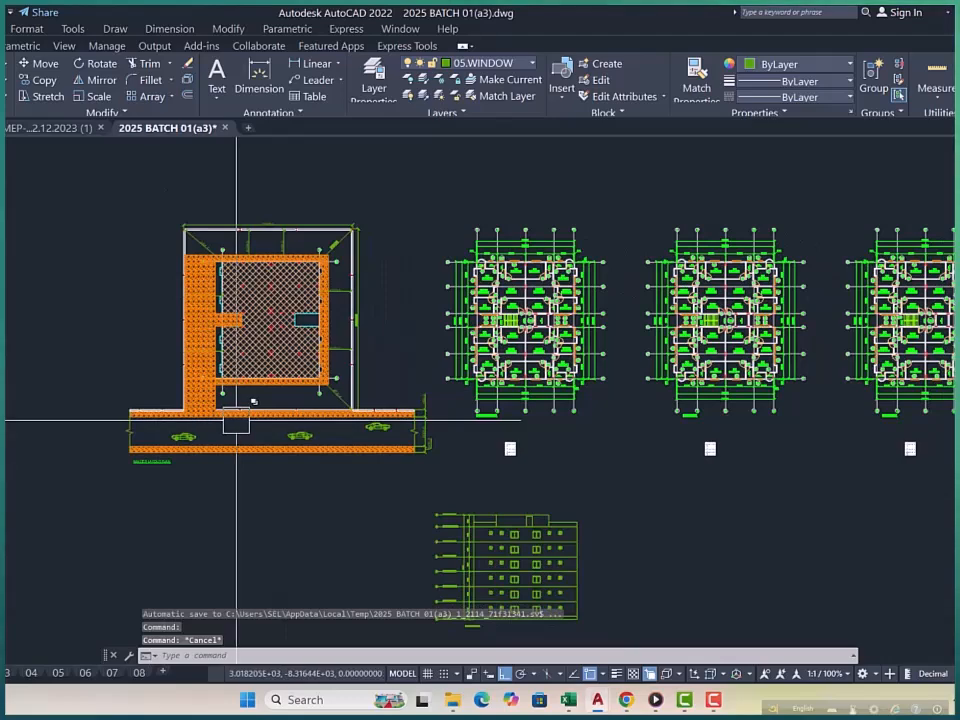
middle_drag(322, 408, 307, 370)
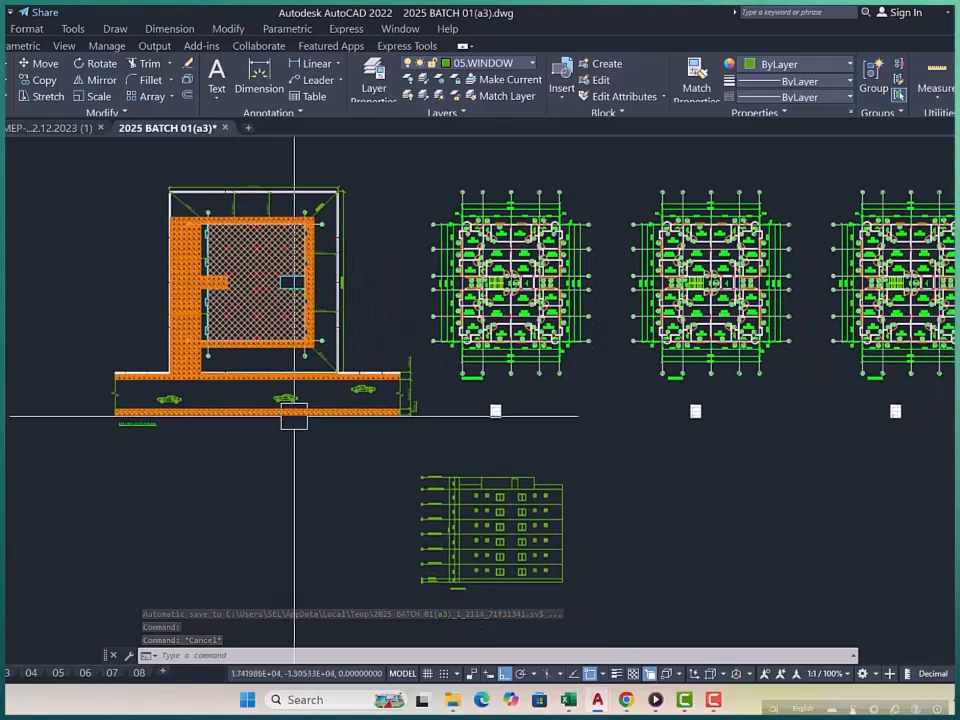
scroll(307, 368, down, 4)
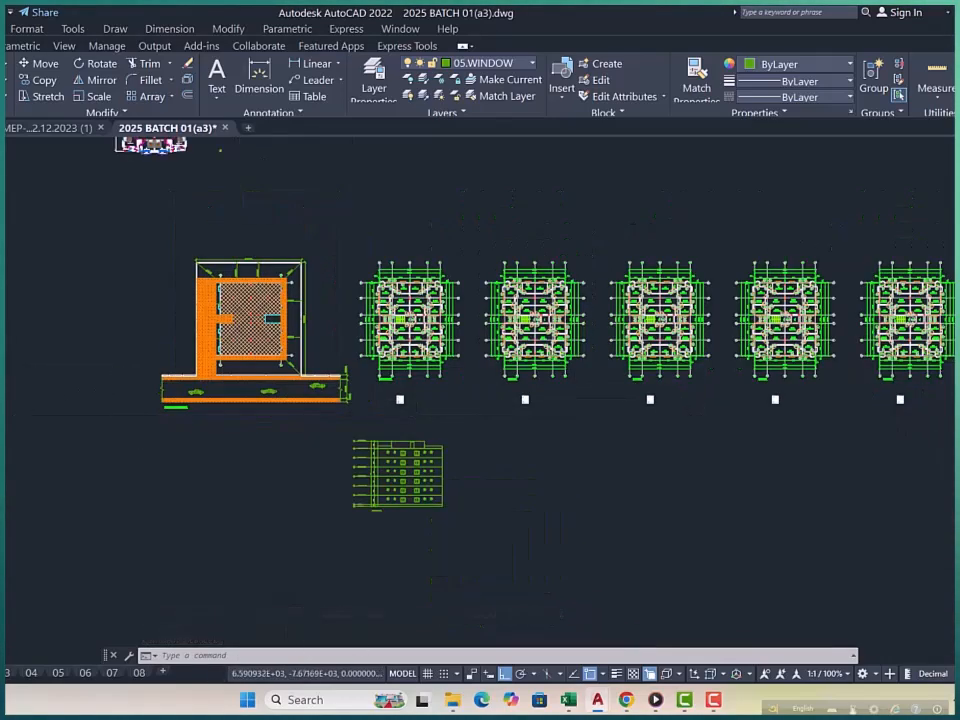